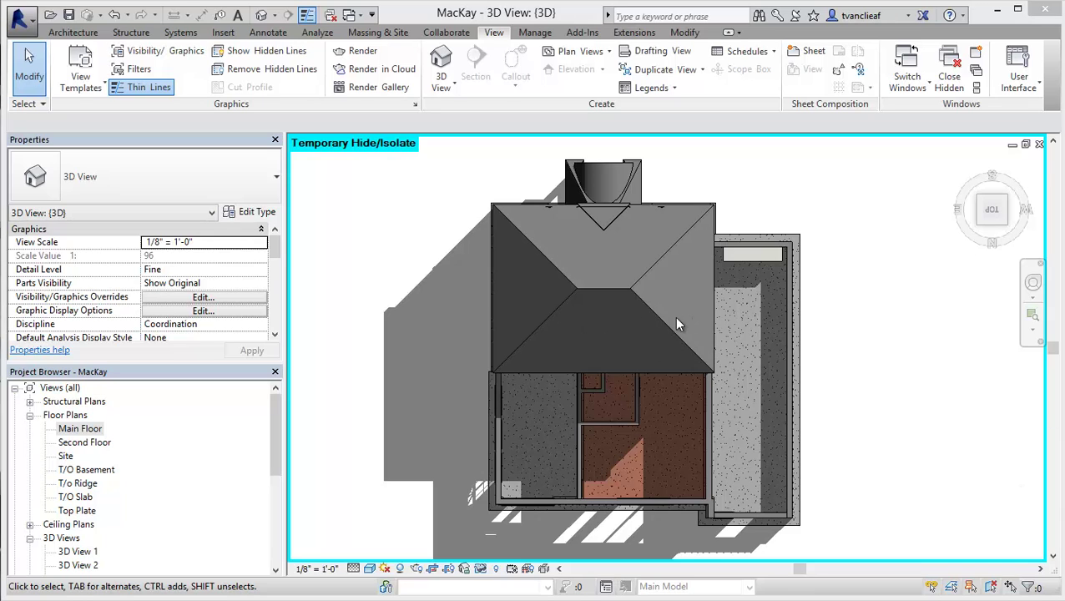
# - Turn off shadows in the 3D view and orient the model to its back-left corner above the lower side wall
pyautogui.click(400, 571)
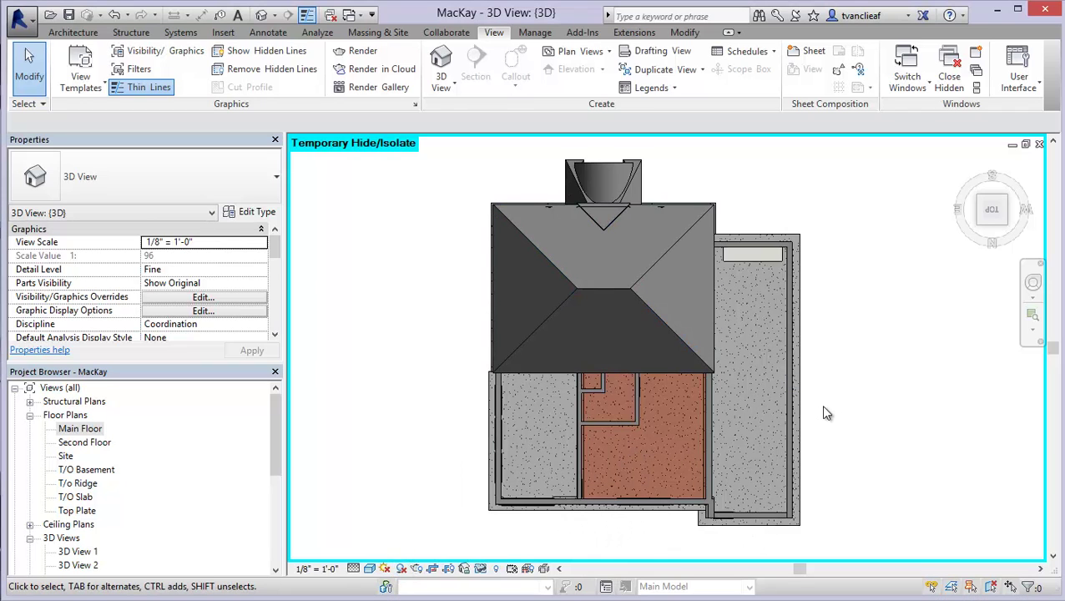
pyautogui.moveTo(853, 449); pyautogui.dragTo(815, 433, button='middle')
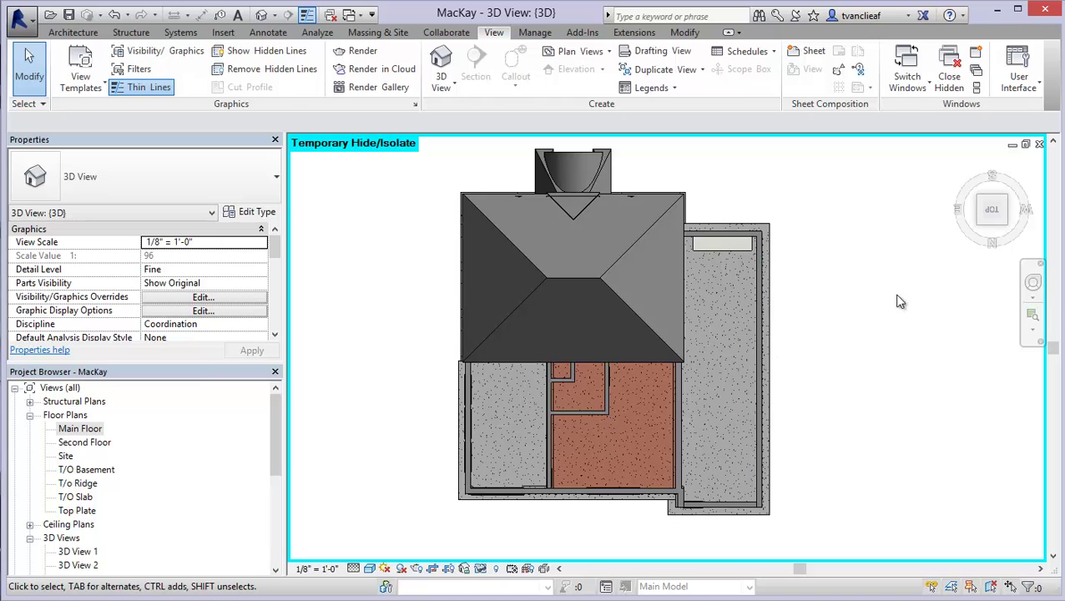
pyautogui.click(1006, 225)
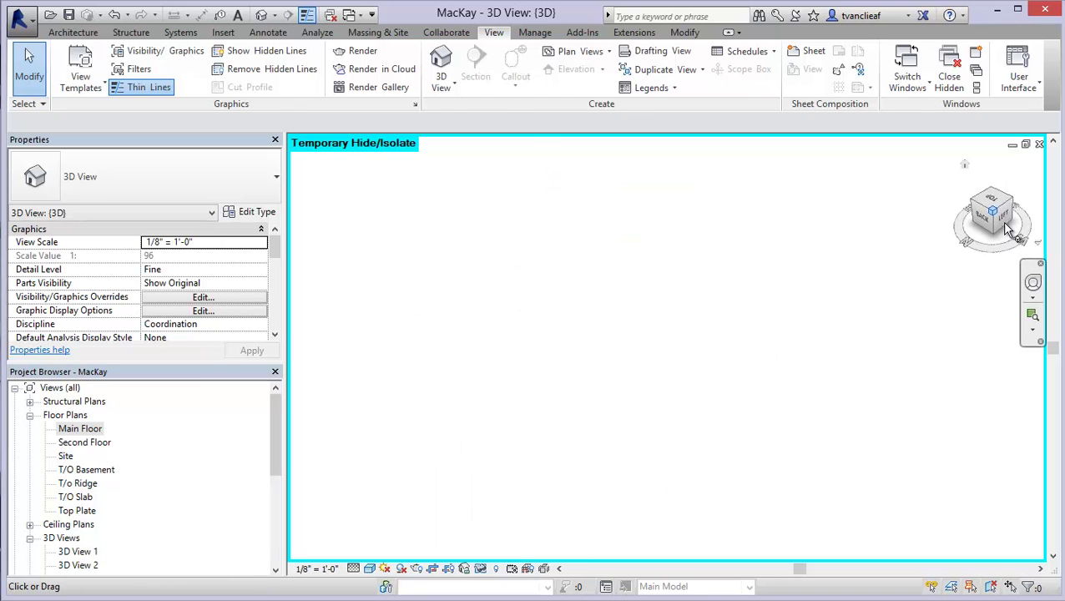
pyautogui.scroll(10, 823, 401)
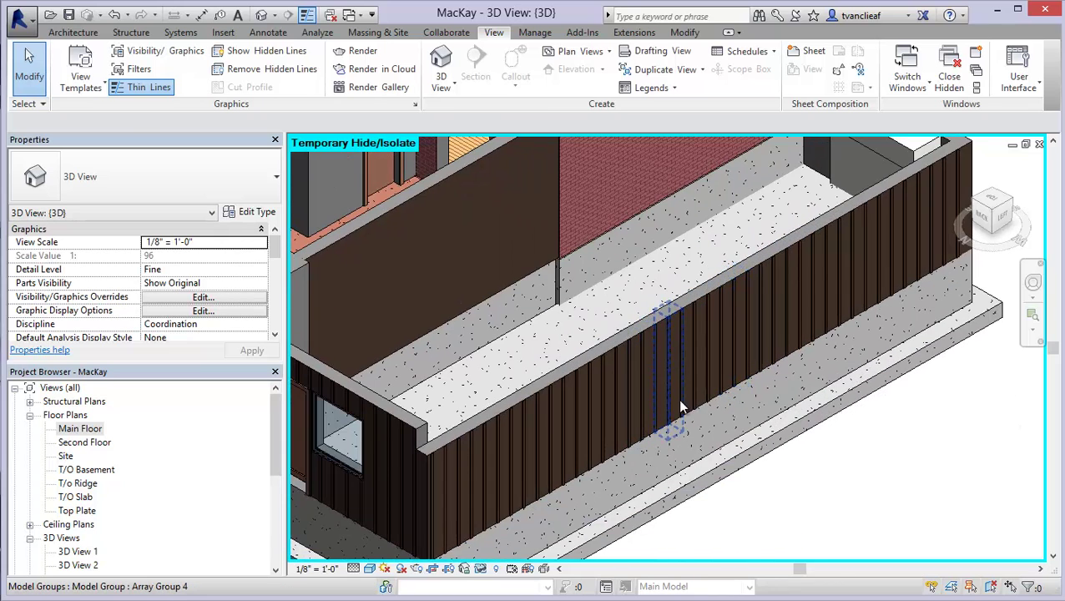
pyautogui.scroll(-5, 701, 374)
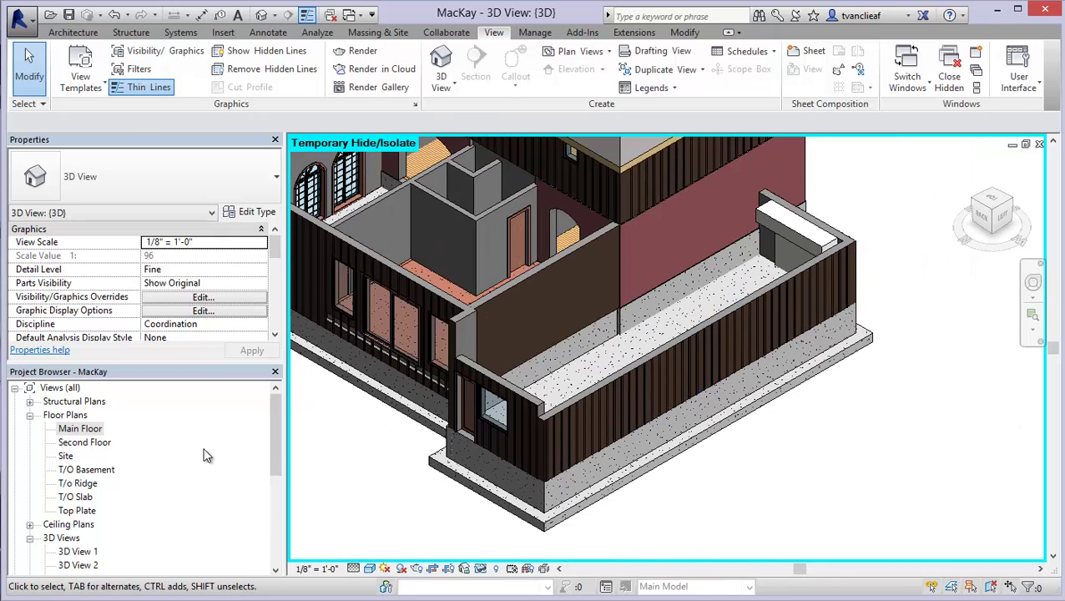
# - Open the West elevation and set its visual style to Hidden Line
pyautogui.click(167, 469)
pyautogui.scroll(-5, 167, 469)
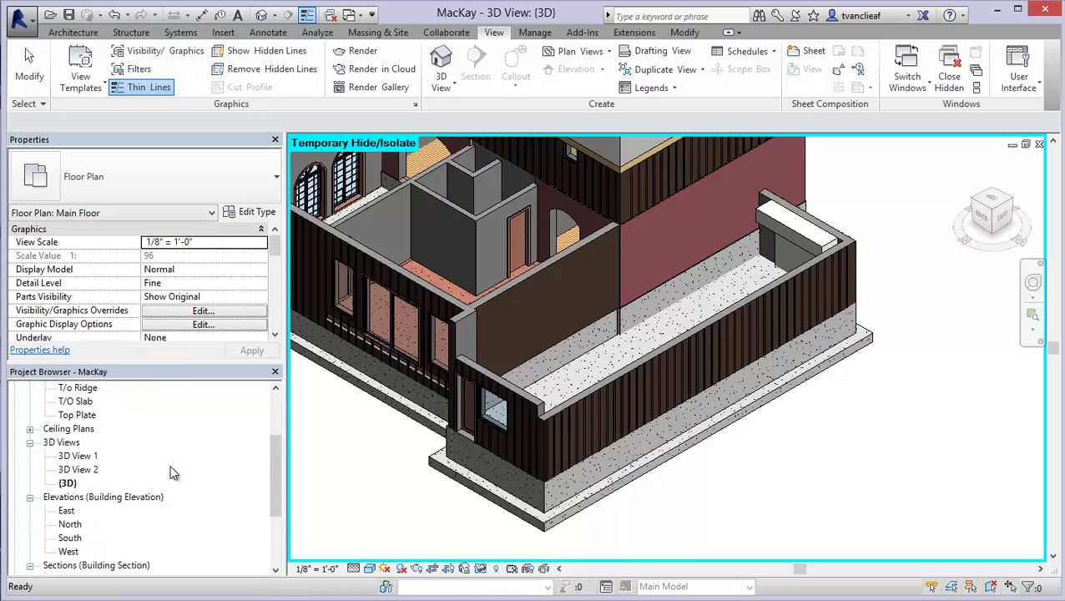
pyautogui.doubleClick(69, 538)
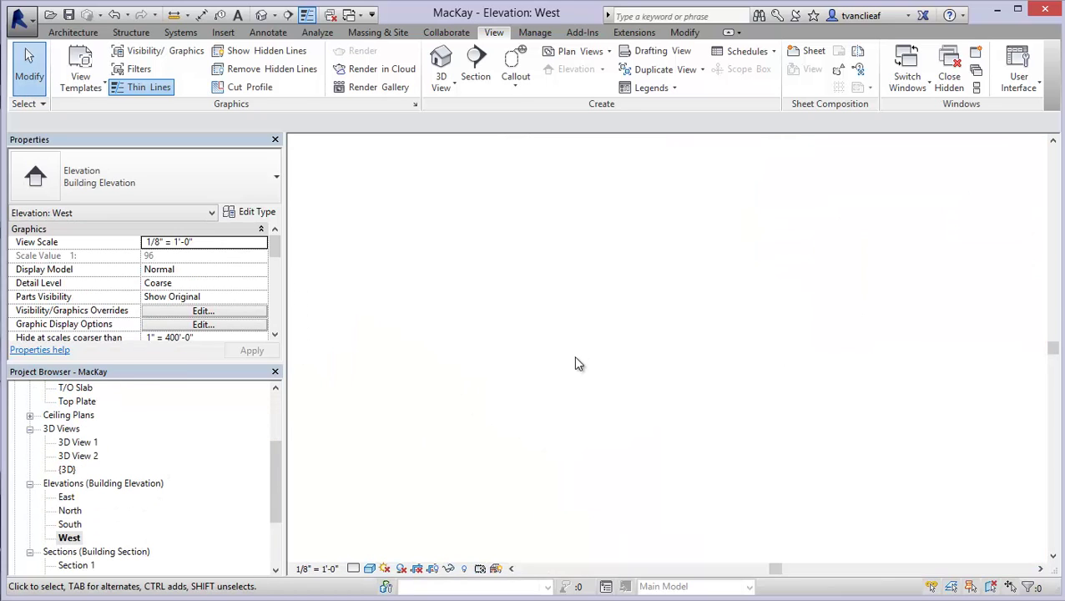
pyautogui.scroll(3, 716, 352)
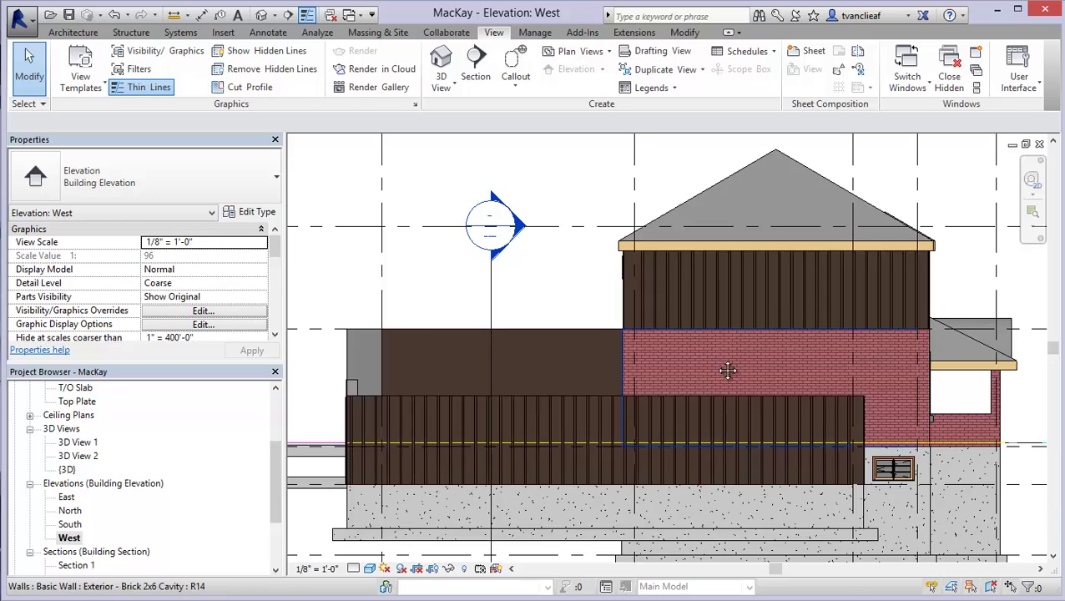
pyautogui.moveTo(716, 352); pyautogui.dragTo(702, 359, button='middle')
pyautogui.click(369, 568)
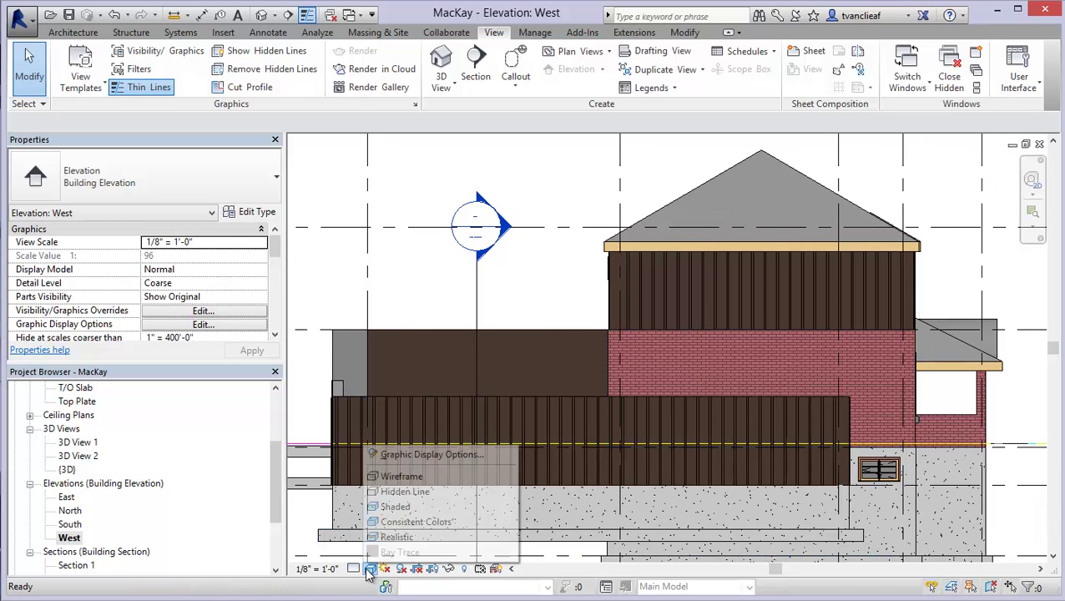
pyautogui.click(403, 492)
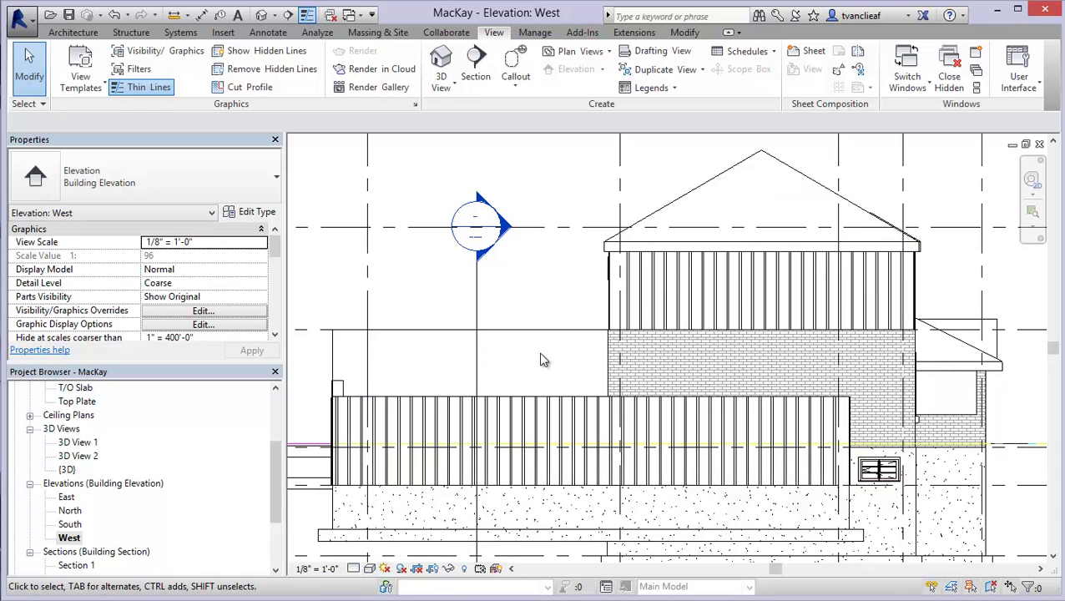
pyautogui.moveTo(529, 345); pyautogui.dragTo(538, 377, button='middle')
# - Start a Roof by Extrusion referenced to the Main Floor level with an offset of 3' 10"
pyautogui.click(73, 32)
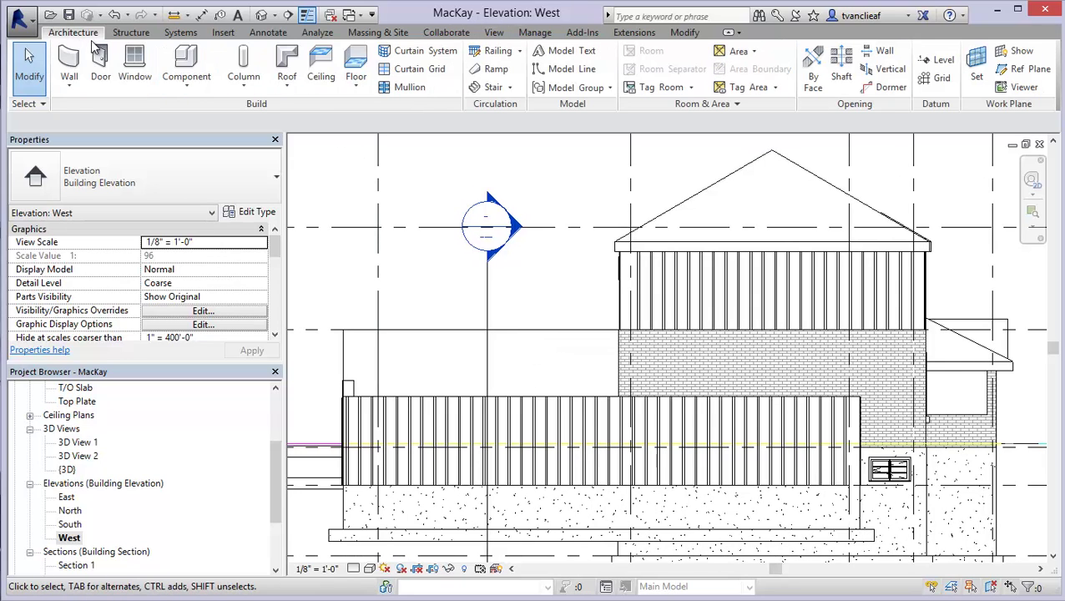
pyautogui.click(282, 90)
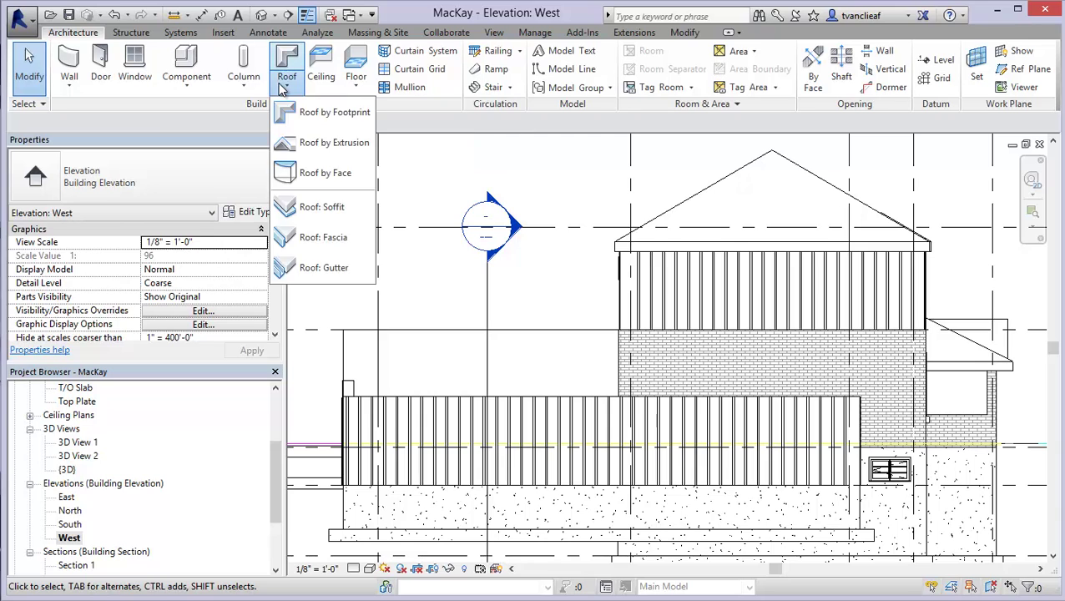
pyautogui.click(325, 143)
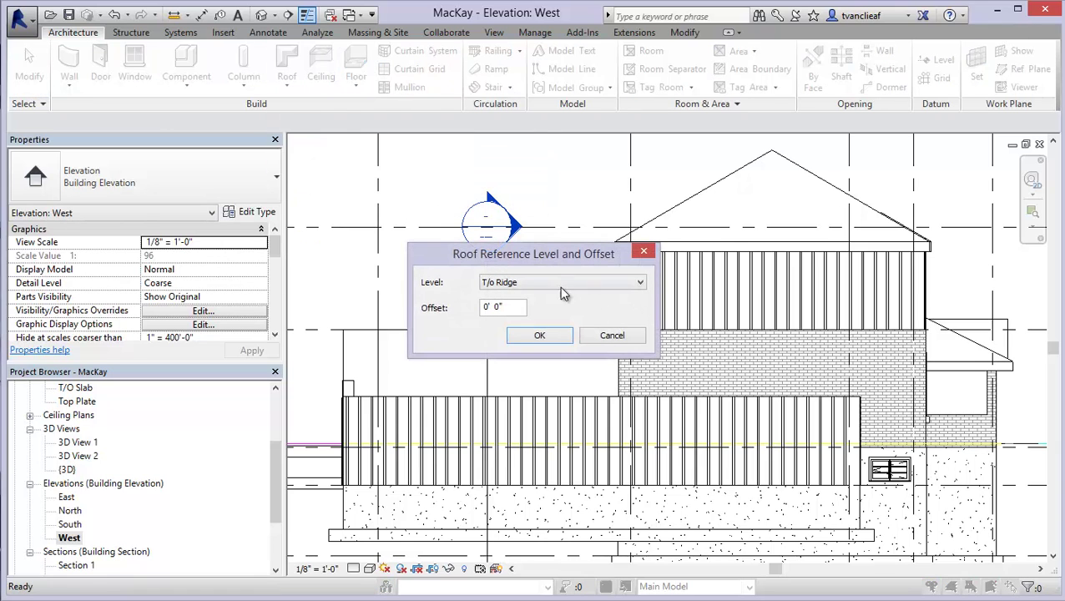
pyautogui.click(629, 284)
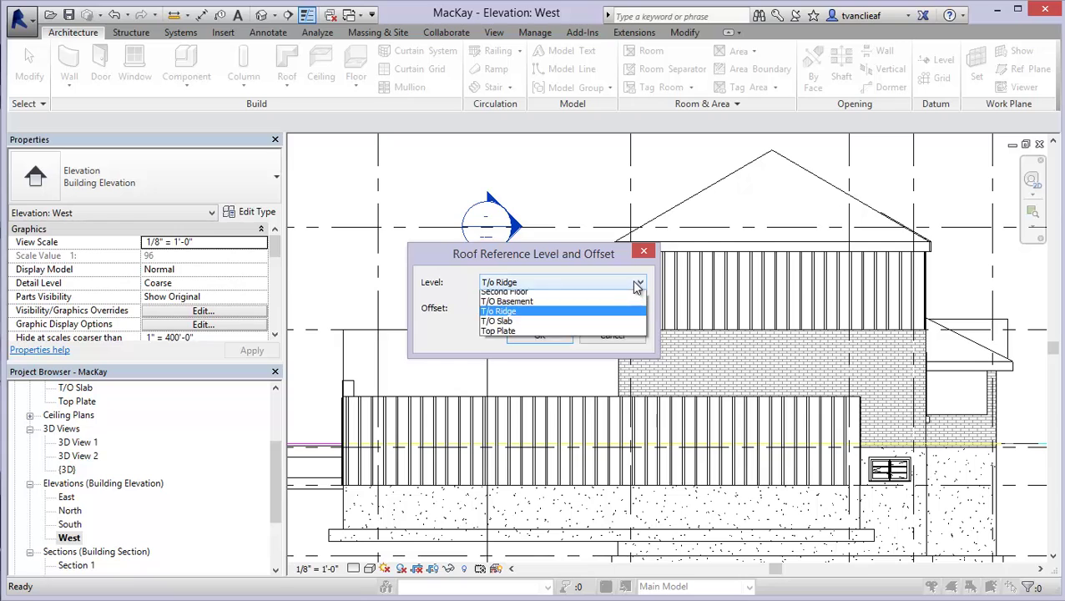
pyautogui.click(505, 297)
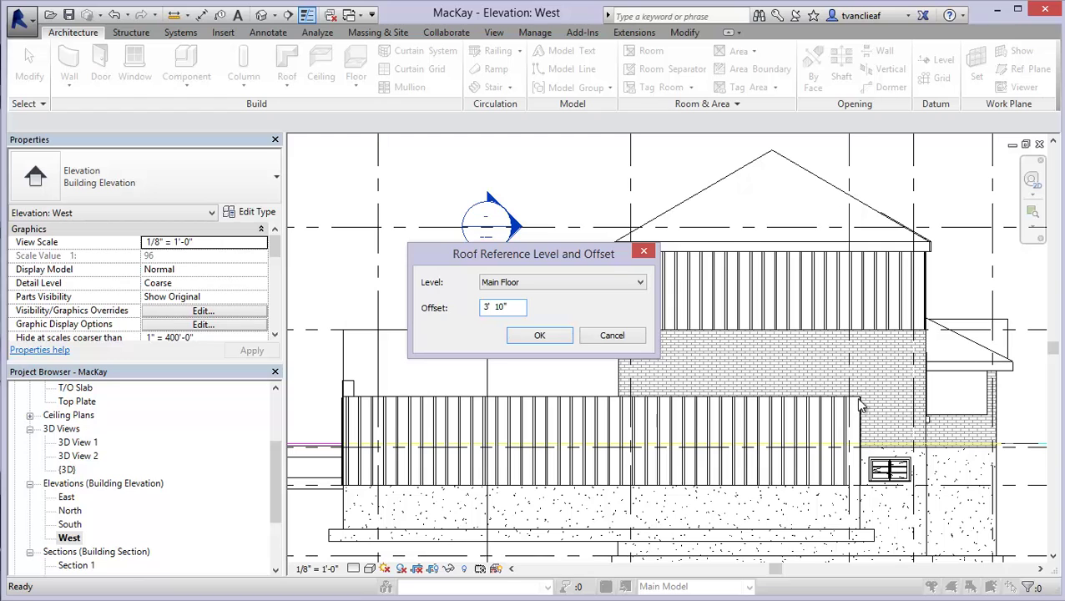
pyautogui.click(539, 335)
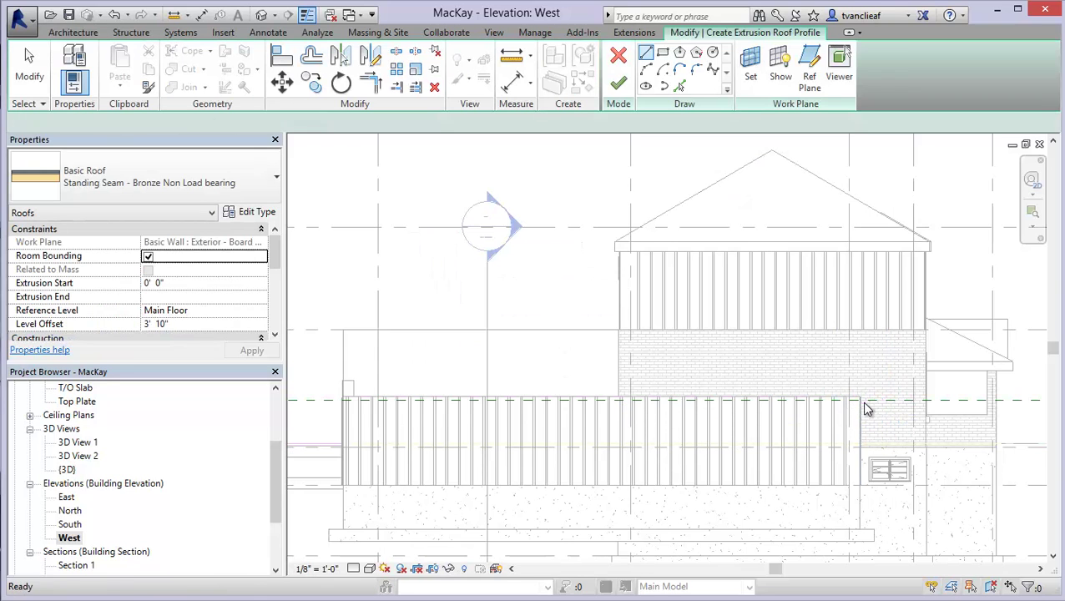
pyautogui.press('Escape')
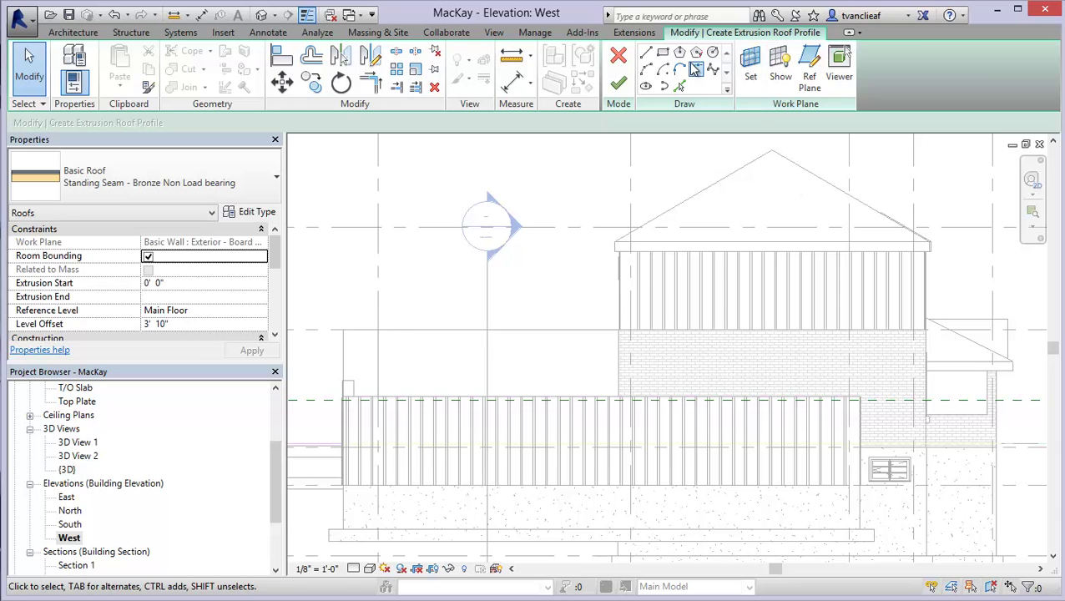
pyautogui.click(648, 54)
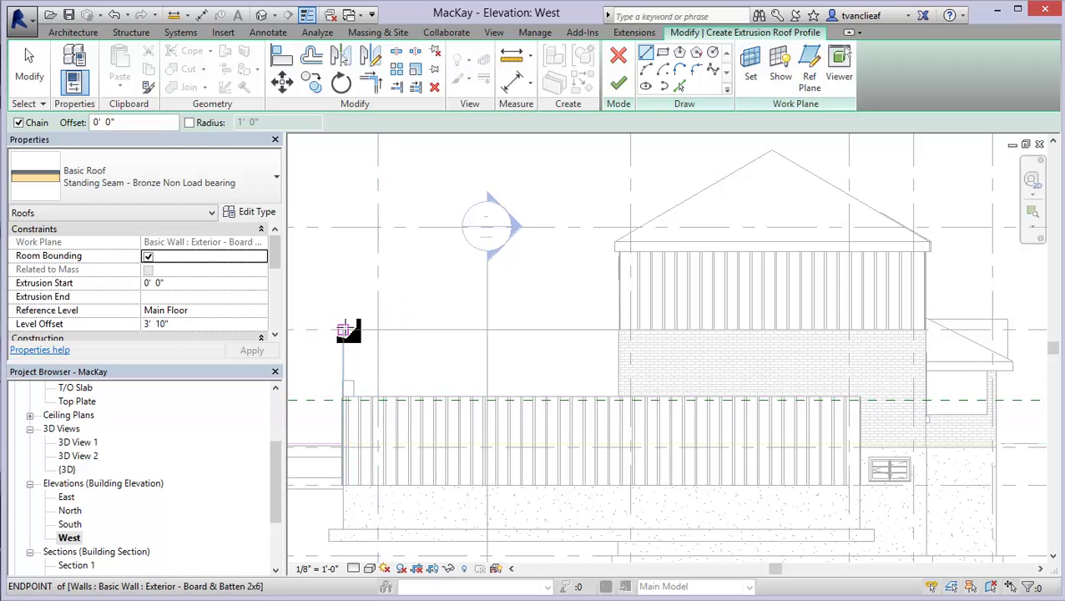
pyautogui.moveTo(349, 328); pyautogui.dragTo(424, 332, button='middle')
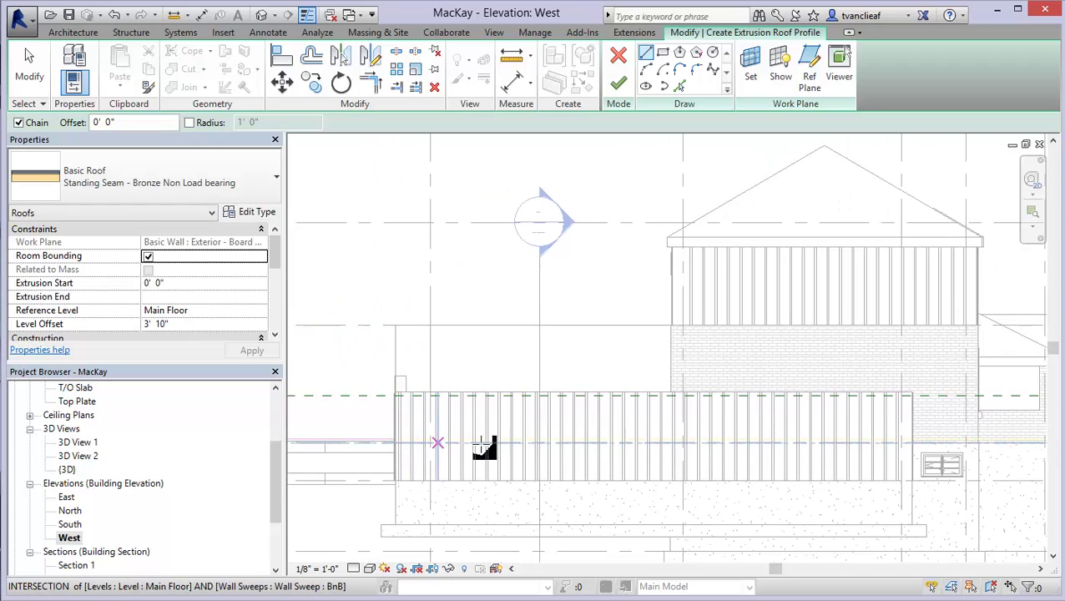
pyautogui.press('Escape')
pyautogui.press('Escape')
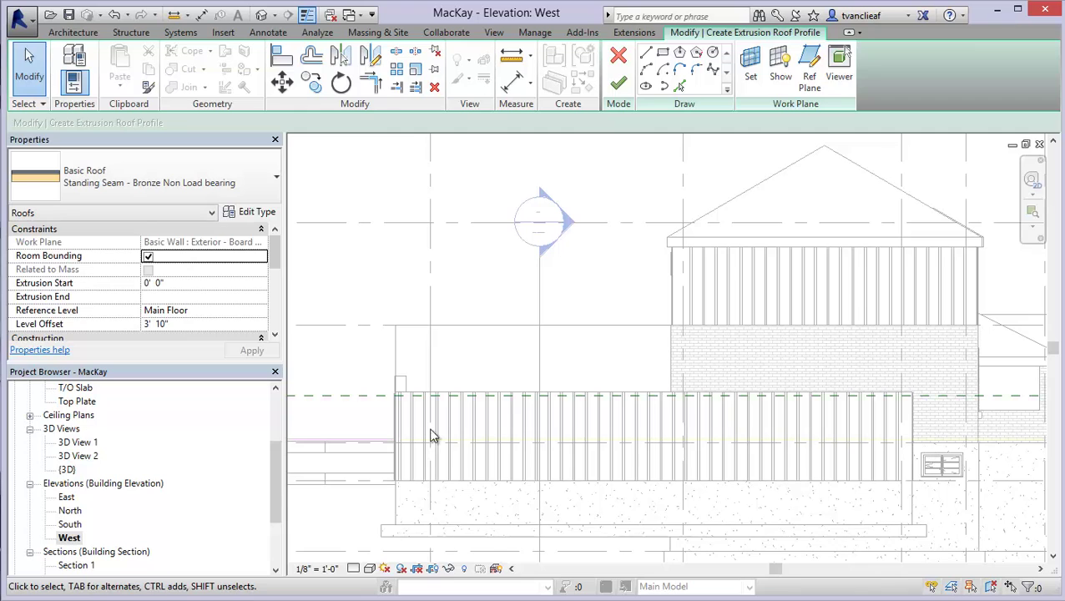
# - Add a horizontal roof profile line by picking the Main Floor level with an offset of 7' 11" above it
pyautogui.scroll(2, 388, 429)
pyautogui.moveTo(382, 435); pyautogui.dragTo(411, 442, button='middle')
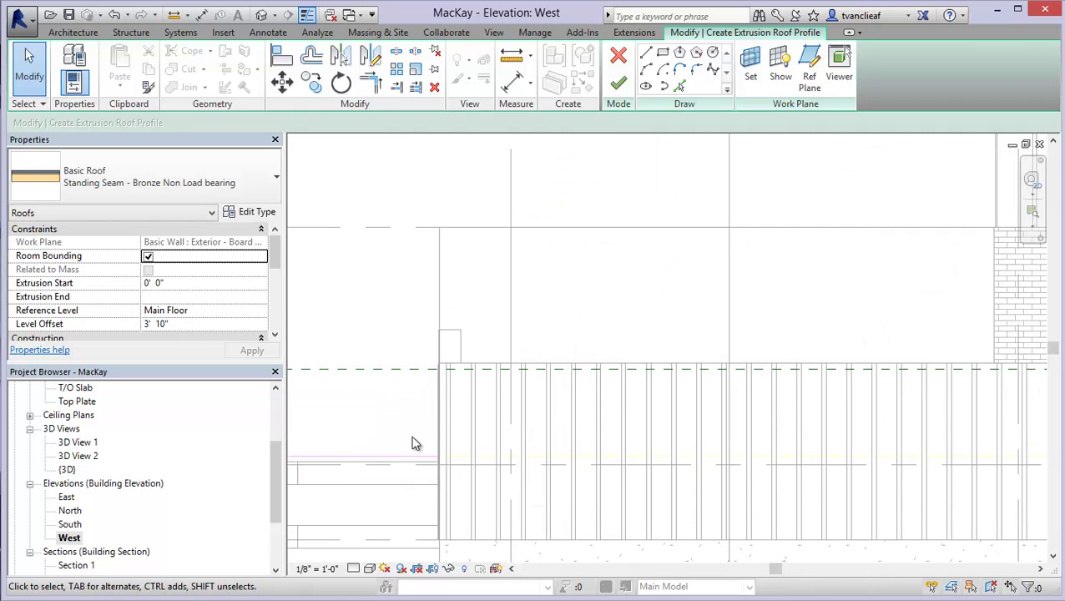
pyautogui.click(681, 88)
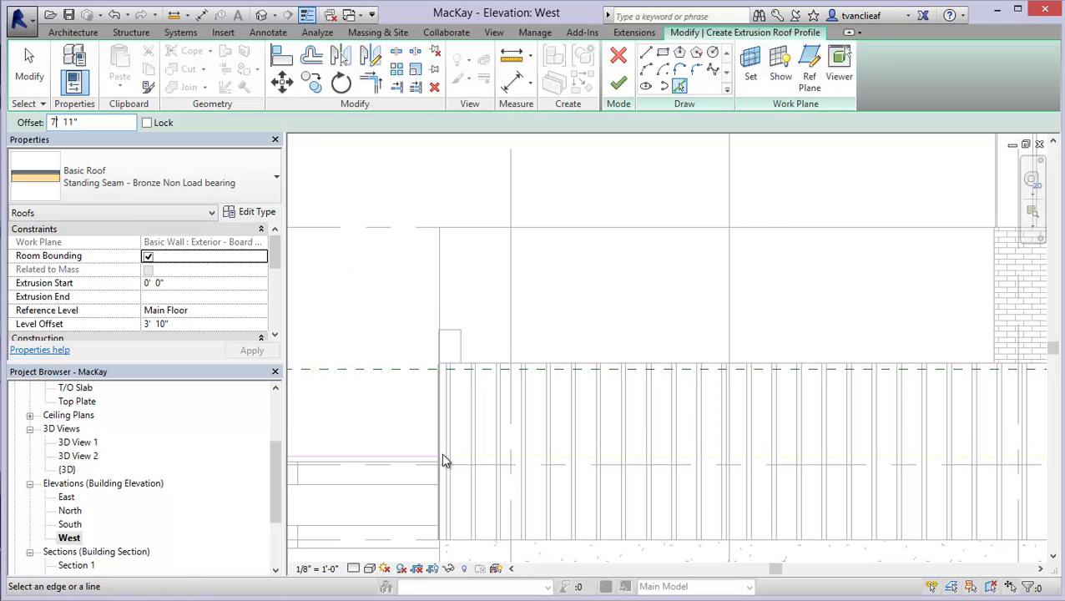
pyautogui.click(469, 375)
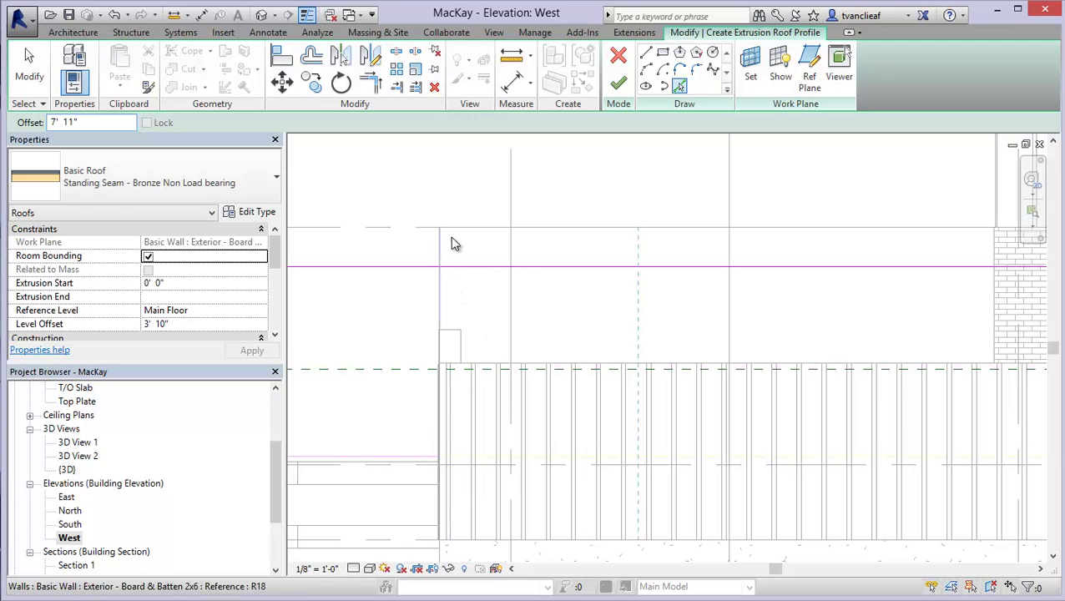
# - Sketch a 1' horizontal profile line starting where the long offset line meets the wall's outer edge, and delete the long line
pyautogui.click(647, 53)
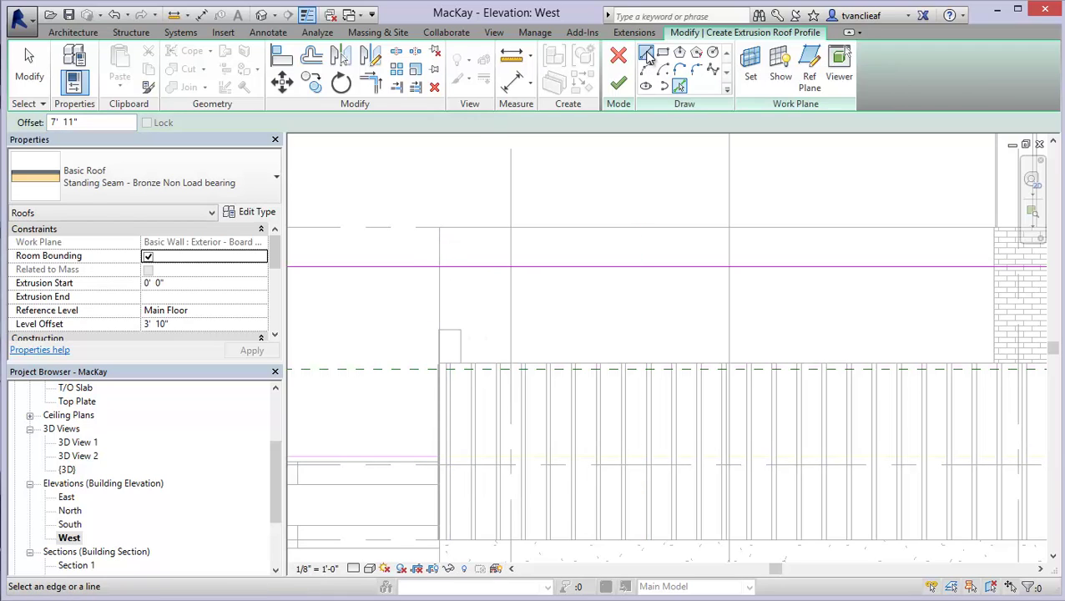
pyautogui.click(440, 266)
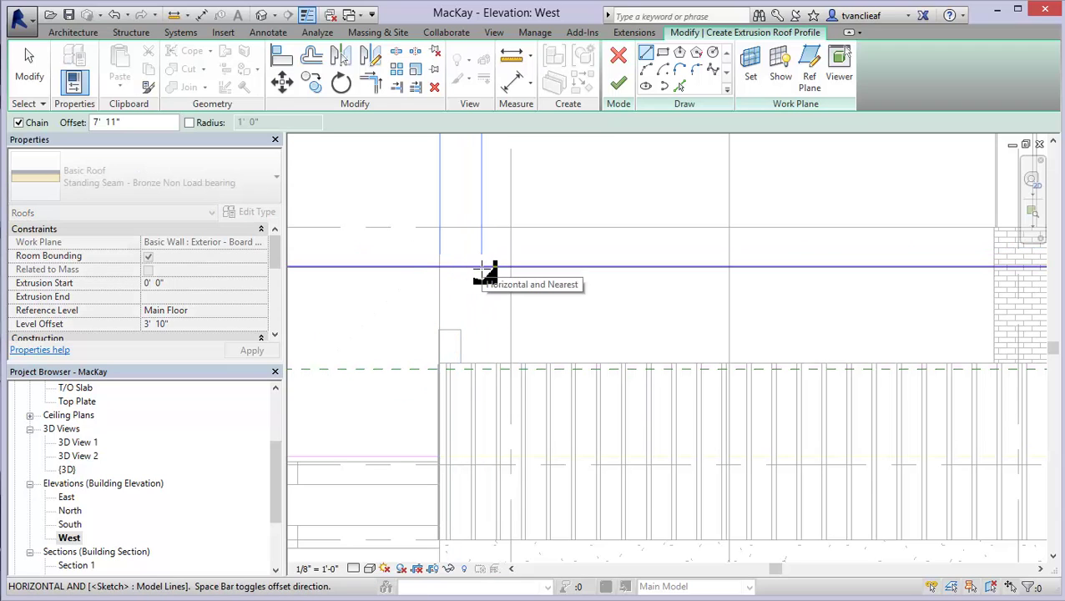
pyautogui.write('2')
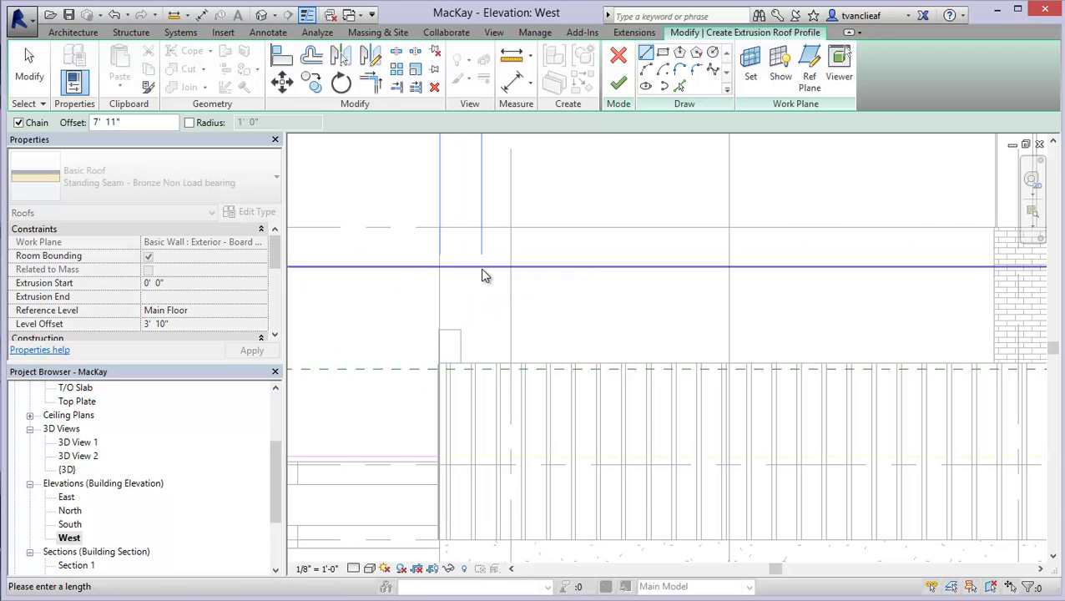
pyautogui.press('Return')
pyautogui.moveTo(498, 260); pyautogui.dragTo(488, 313, button='middle')
pyautogui.press('Escape')
pyautogui.press('Escape')
pyautogui.click(389, 334)
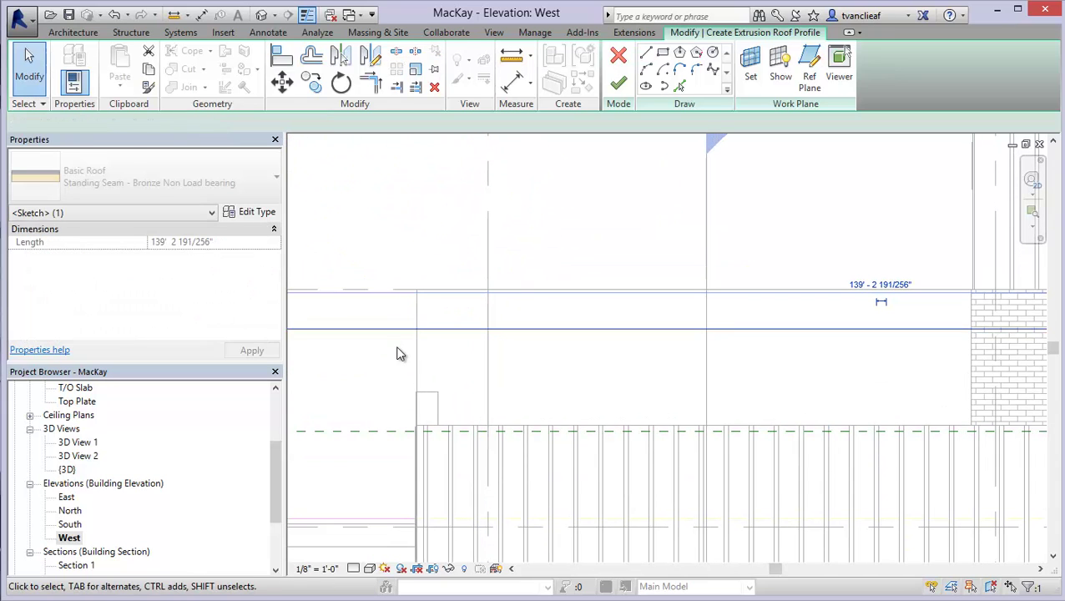
pyautogui.press('Delete')
# - Set the short profile line's height above the Main Floor level to 7' 11"
pyautogui.scroll(-3, 434, 328)
pyautogui.scroll(-2, 435, 278)
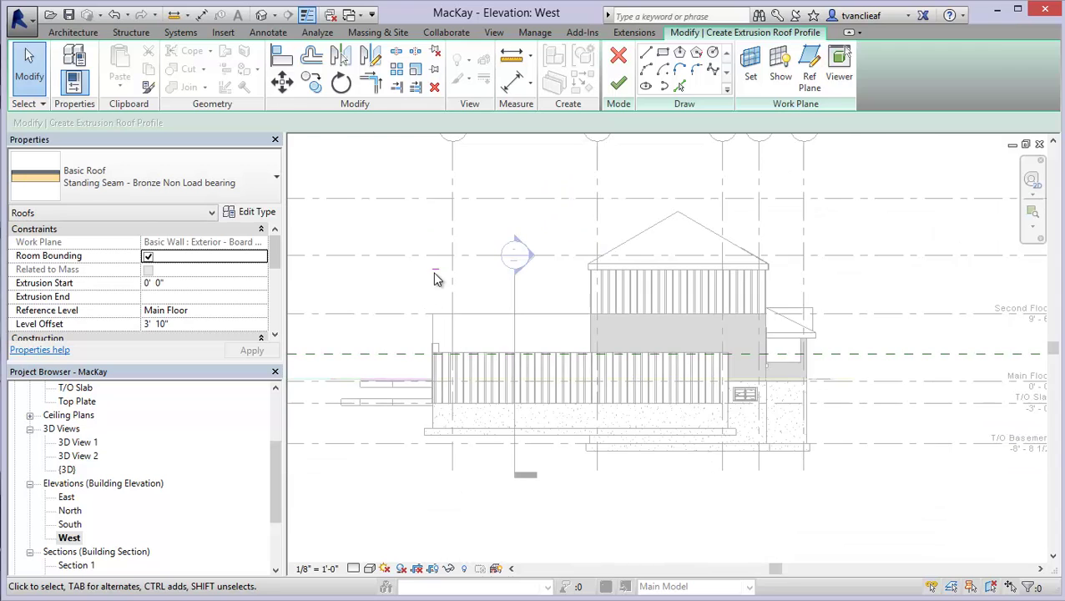
pyautogui.scroll(5, 435, 274)
pyautogui.scroll(-2, 504, 292)
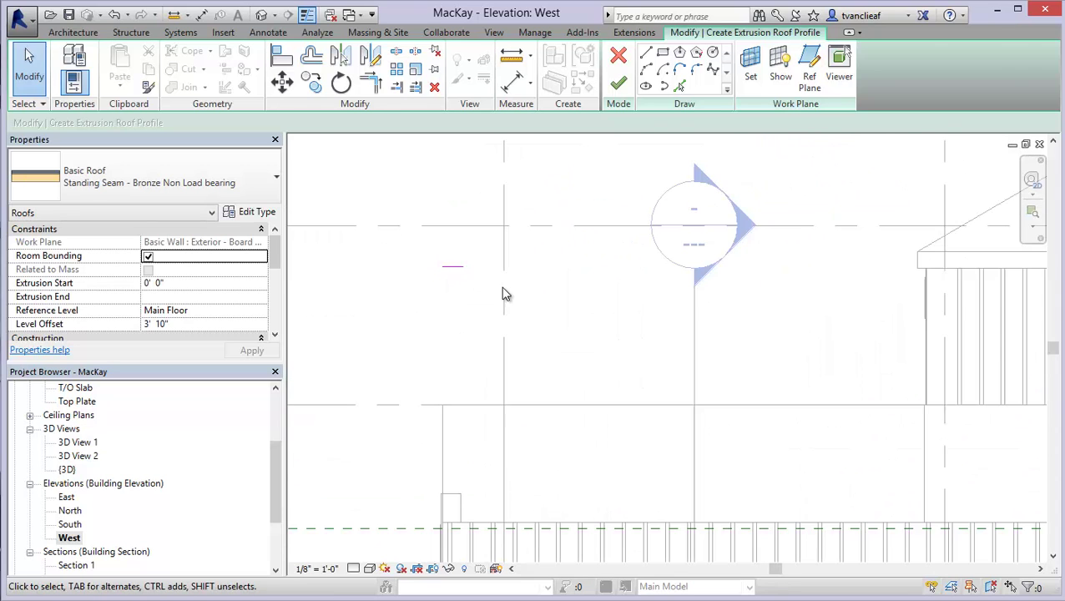
pyautogui.moveTo(559, 278); pyautogui.dragTo(525, 232, button='middle')
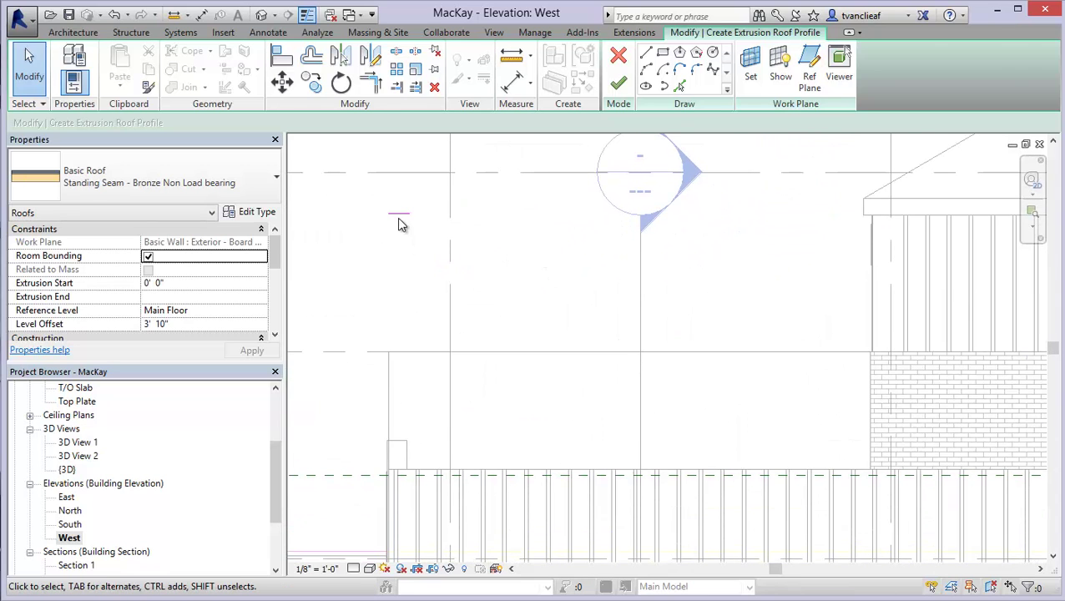
pyautogui.click(401, 222)
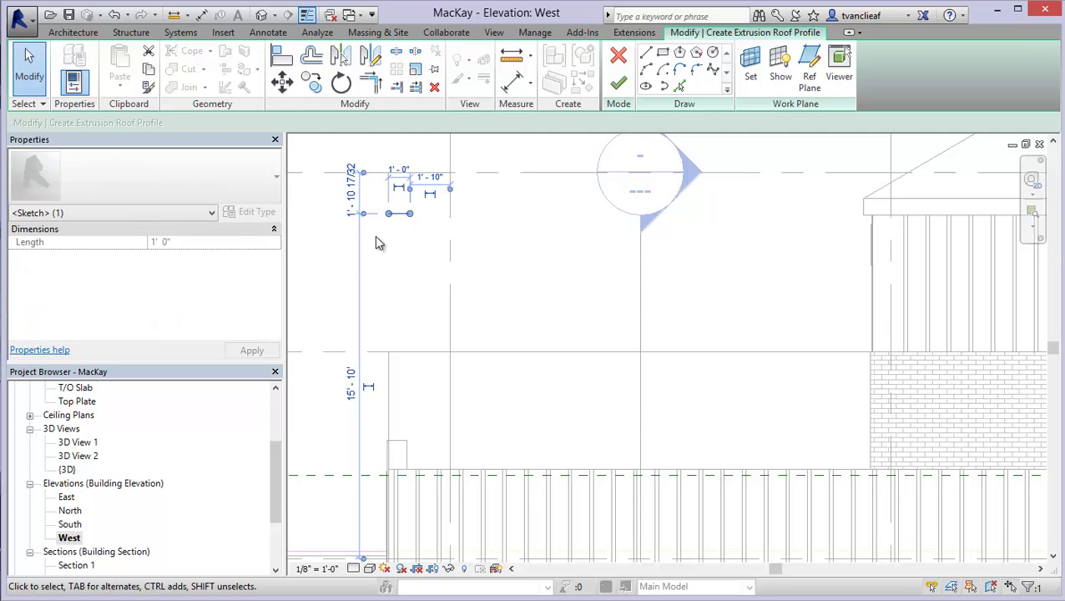
pyautogui.moveTo(401, 421); pyautogui.dragTo(438, 376, button='middle')
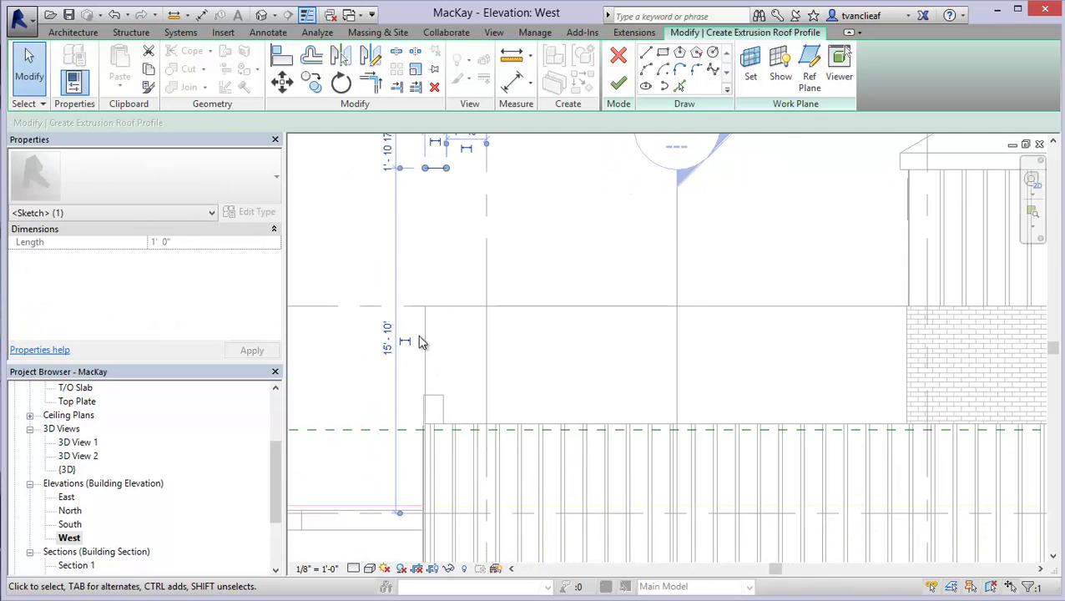
pyautogui.click(388, 340)
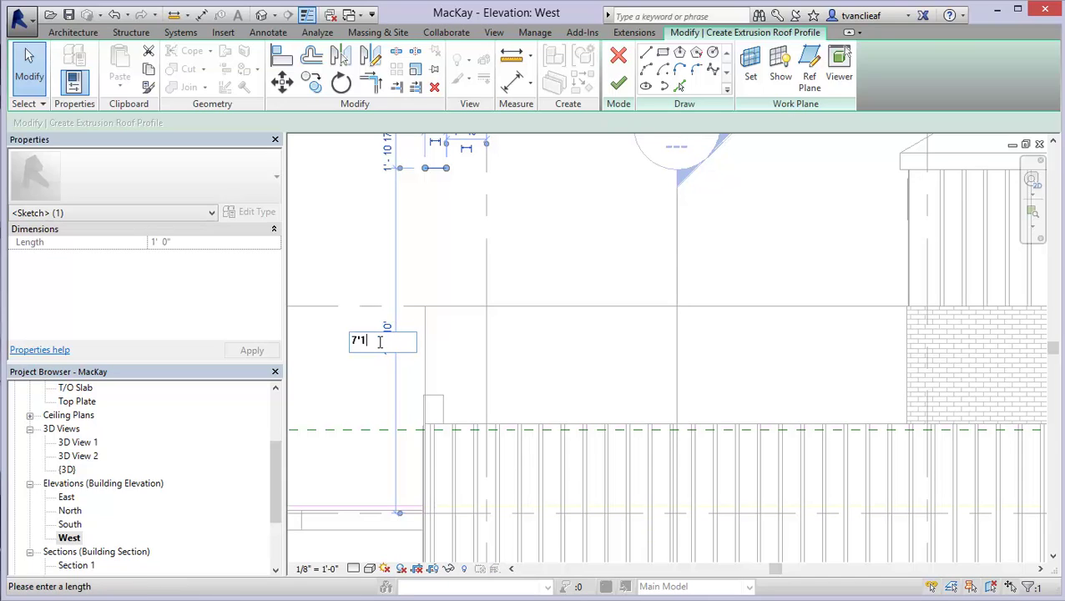
pyautogui.press('Return')
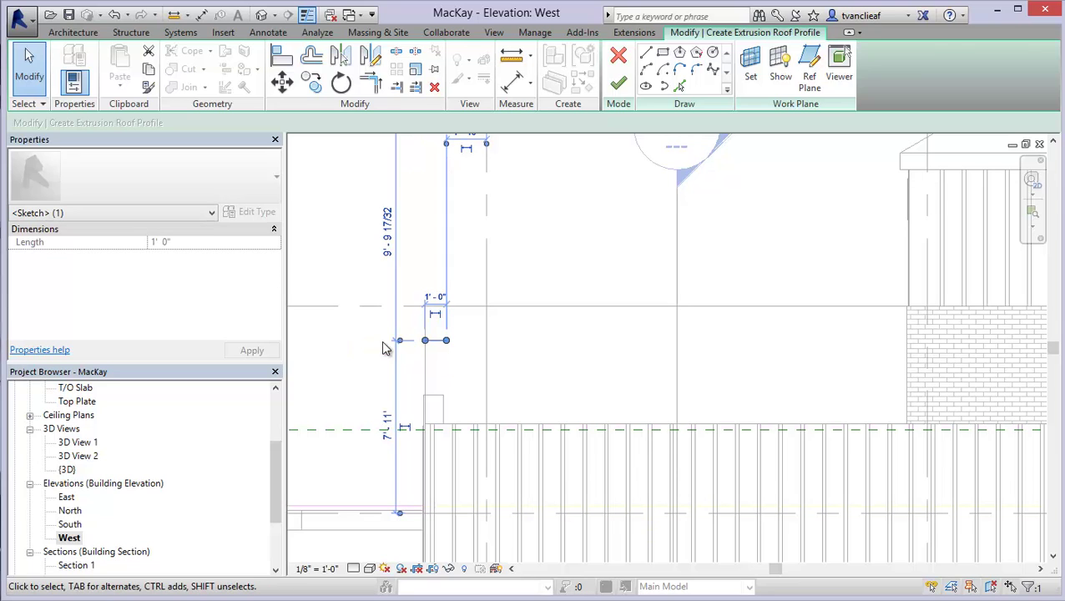
pyautogui.click(456, 352)
pyautogui.scroll(3, 468, 342)
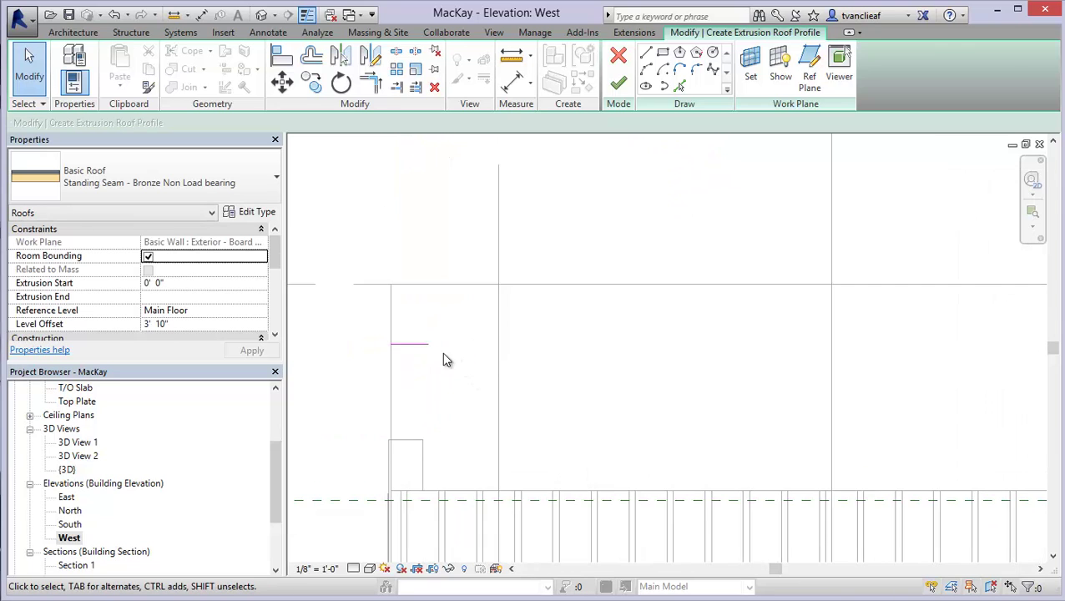
# - Sketch a vertical profile line with about a 3" rise from the short line's free end, and close the triangle with a sloped line
pyautogui.scroll(1, 421, 351)
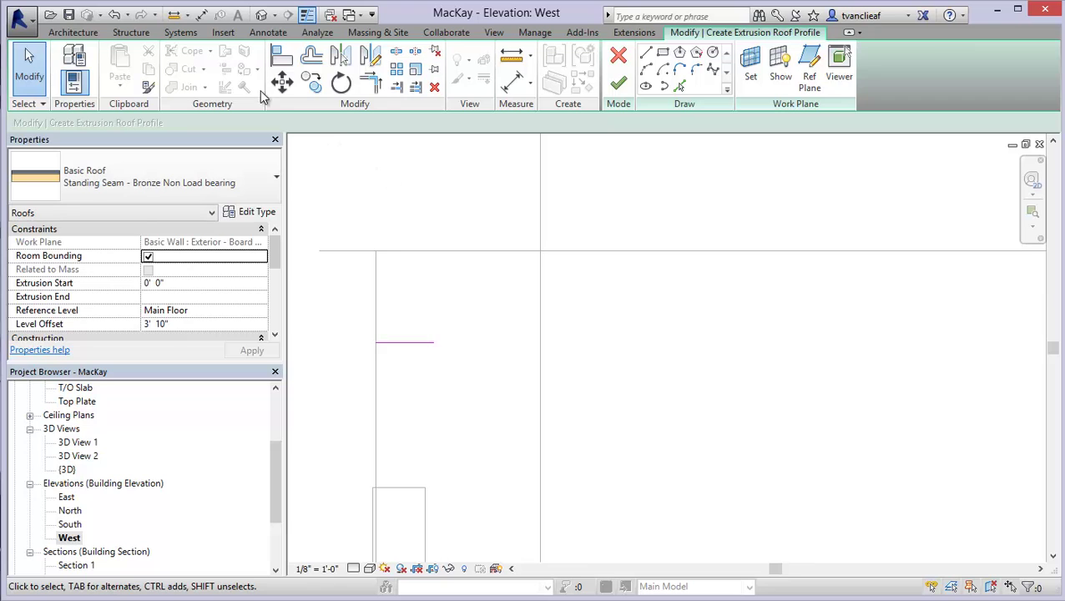
pyautogui.click(646, 53)
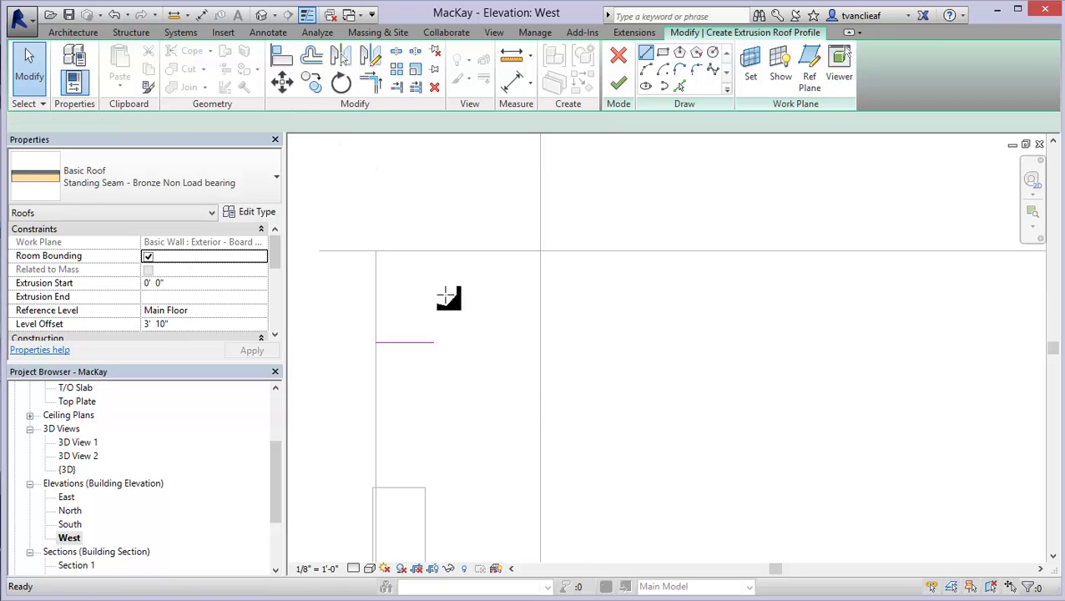
pyautogui.click(433, 341)
pyautogui.click(435, 330)
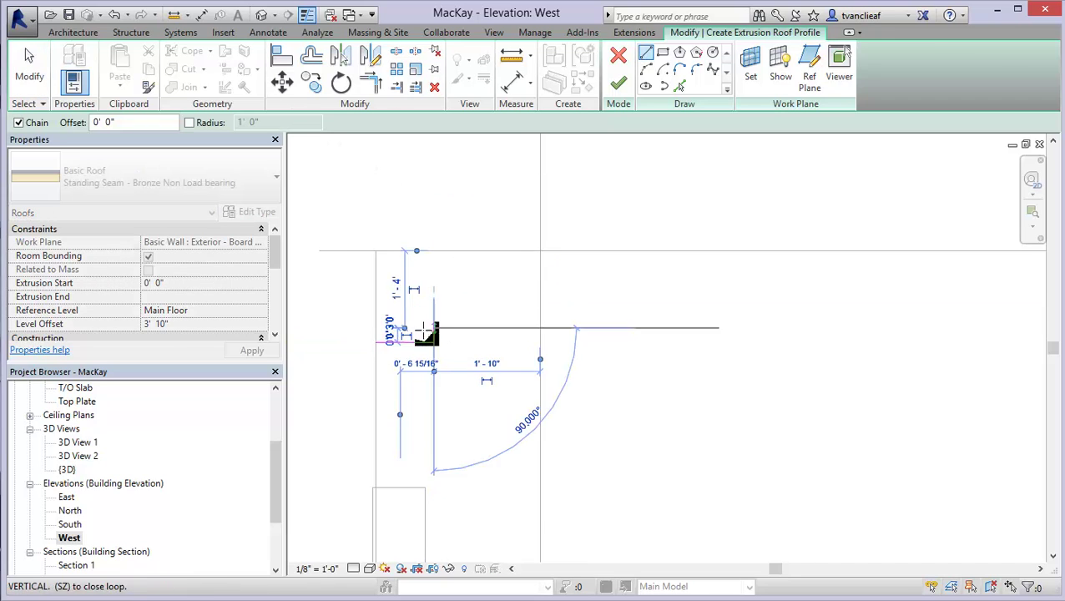
pyautogui.click(382, 344)
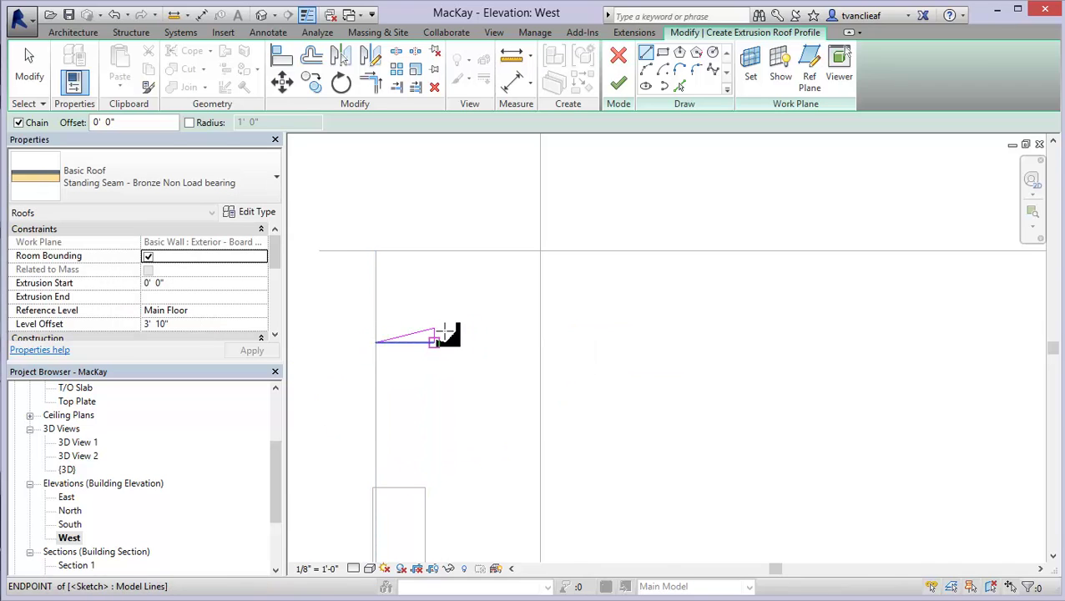
pyautogui.scroll(-1, 434, 334)
pyautogui.scroll(4, 415, 326)
pyautogui.scroll(-2, 412, 323)
pyautogui.press('Escape')
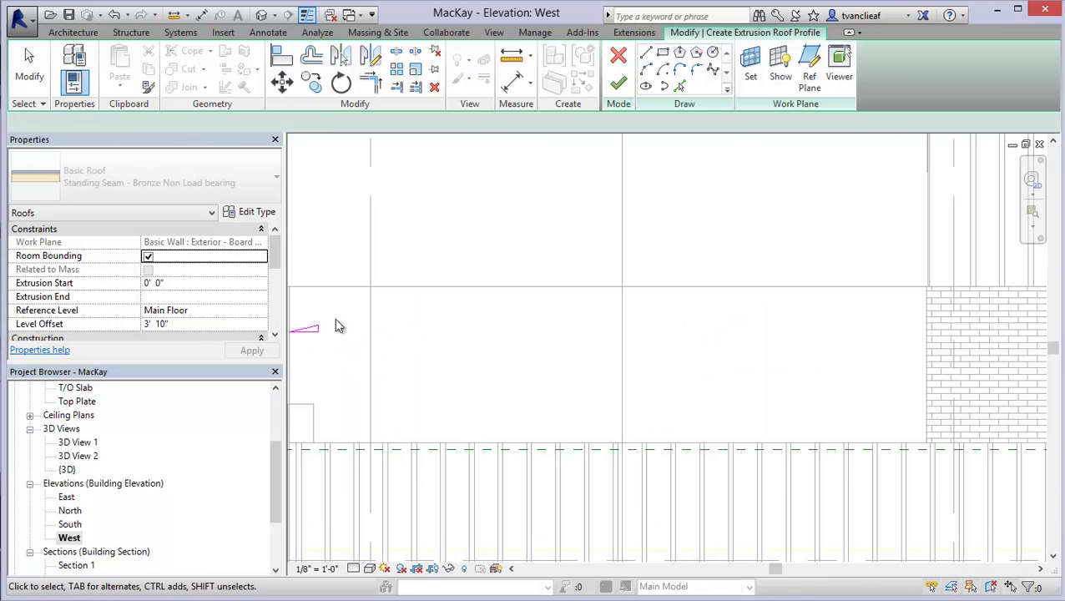
# - Extend the sloped profile line up to the outer face of the upper-story wall, keeping its 3-in-12 slope
pyautogui.click(316, 326)
pyautogui.moveTo(318, 327)
pyautogui.mouseDown()
pyautogui.moveTo(756, 218)
pyautogui.moveTo(808, 220)
pyautogui.moveTo(870, 186)
pyautogui.moveTo(861, 157)
pyautogui.moveTo(324, 327)
pyautogui.moveTo(487, 287)
pyautogui.moveTo(654, 228)
pyautogui.moveTo(692, 236)
pyautogui.moveTo(776, 203)
pyautogui.moveTo(937, 170)
pyautogui.mouseUp()
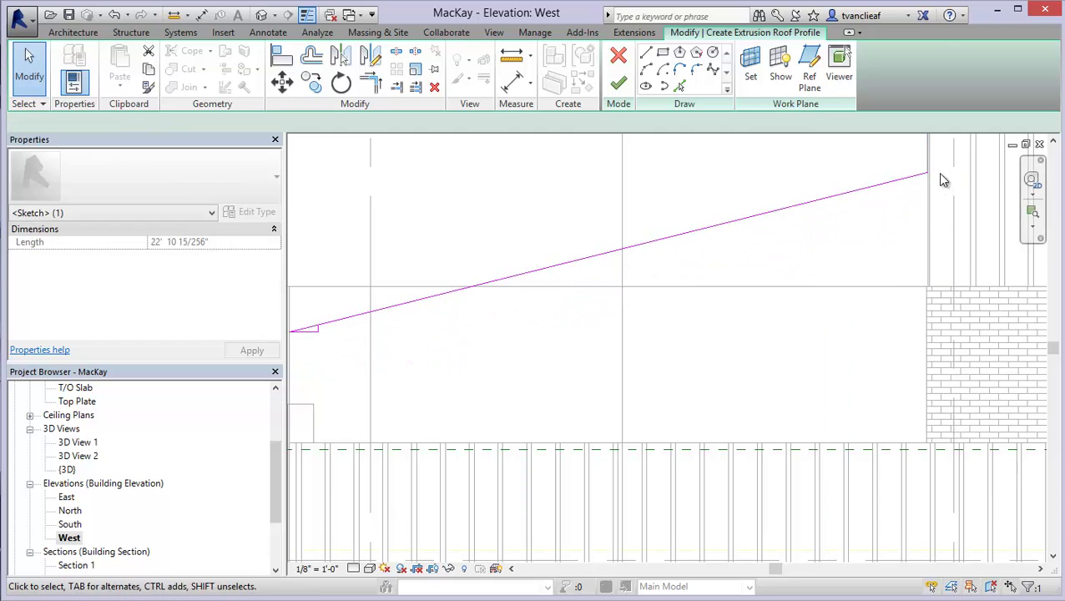
pyautogui.press('Escape')
pyautogui.moveTo(937, 162); pyautogui.dragTo(905, 182, button='middle')
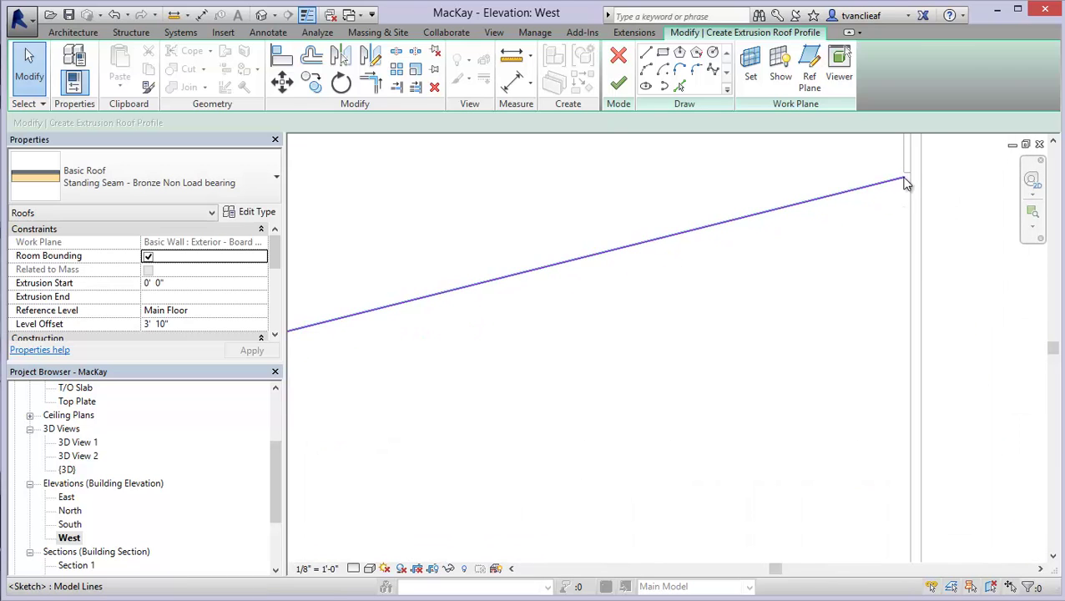
pyautogui.moveTo(906, 180); pyautogui.dragTo(919, 173)
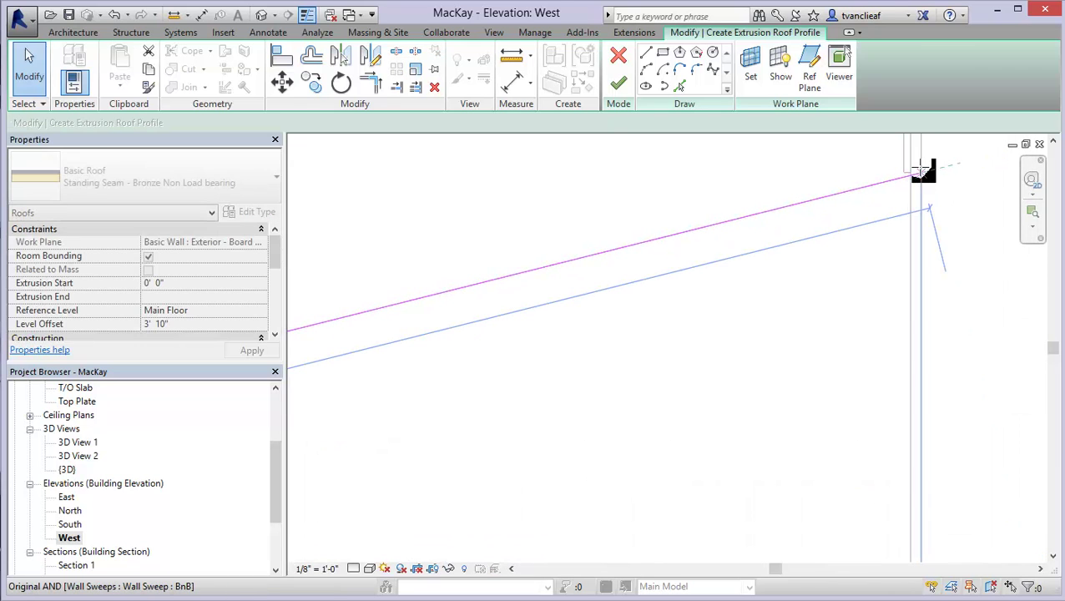
pyautogui.scroll(-1, 841, 292)
pyautogui.moveTo(834, 338)
pyautogui.mouseDown(button='middle')
pyautogui.moveTo(701, 376)
pyautogui.moveTo(646, 409)
pyautogui.mouseUp(button='middle')
pyautogui.click(729, 248)
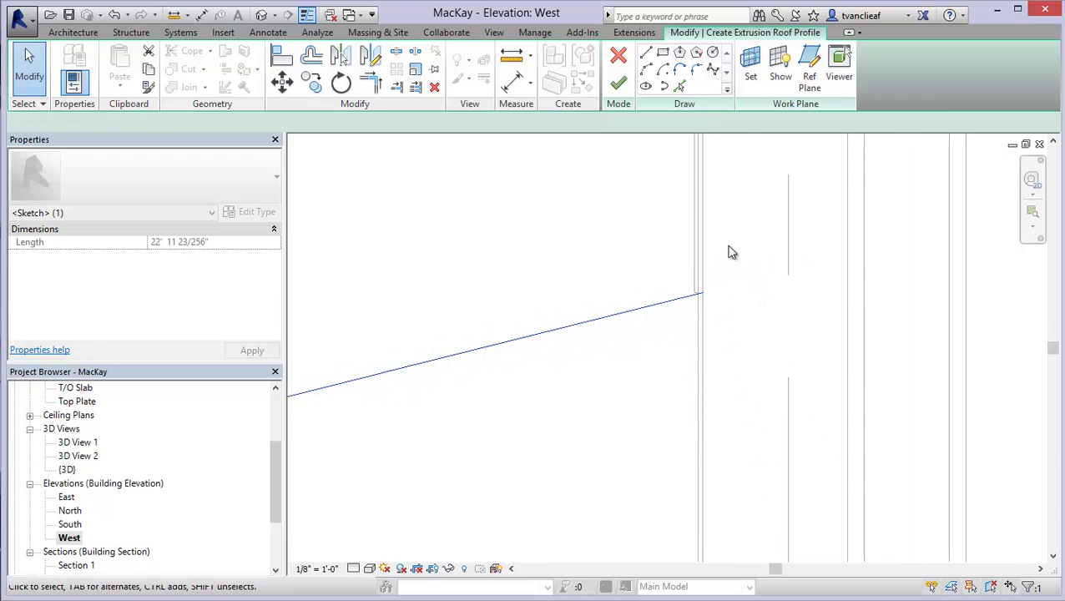
# - Sketch a 1' horizontal profile line along the reference plane, running inward from the low wall's outer edge at the opposite end
pyautogui.scroll(-1, 728, 246)
pyautogui.scroll(-2, 710, 358)
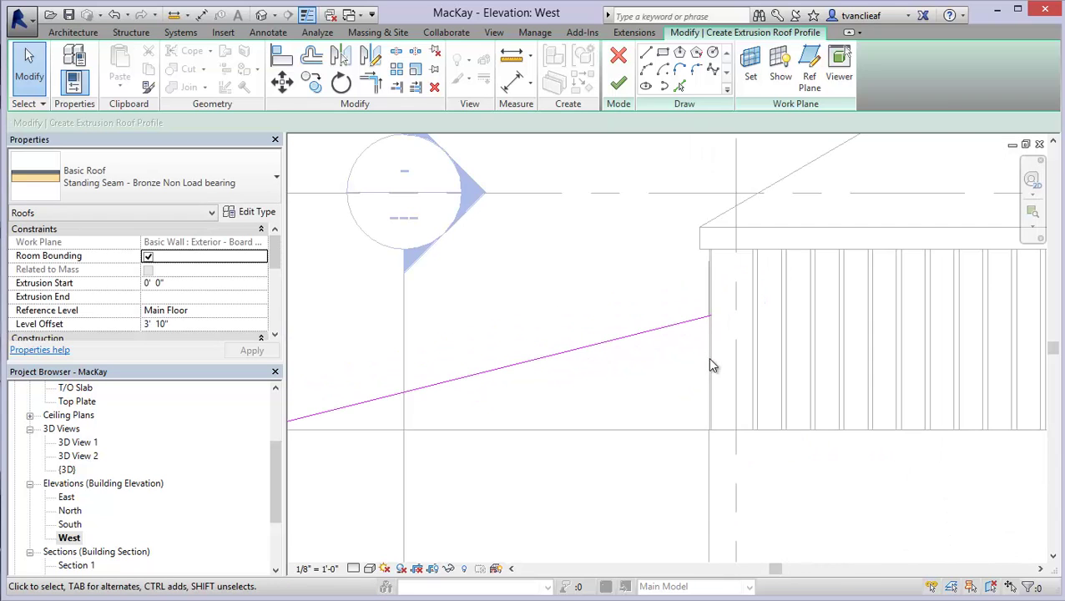
pyautogui.moveTo(698, 358); pyautogui.dragTo(801, 306, button='middle')
pyautogui.scroll(-1, 732, 292)
pyautogui.moveTo(708, 328)
pyautogui.mouseDown(button='middle')
pyautogui.moveTo(753, 290)
pyautogui.moveTo(577, 303)
pyautogui.moveTo(506, 294)
pyautogui.mouseUp(button='middle')
pyautogui.scroll(-2, 727, 286)
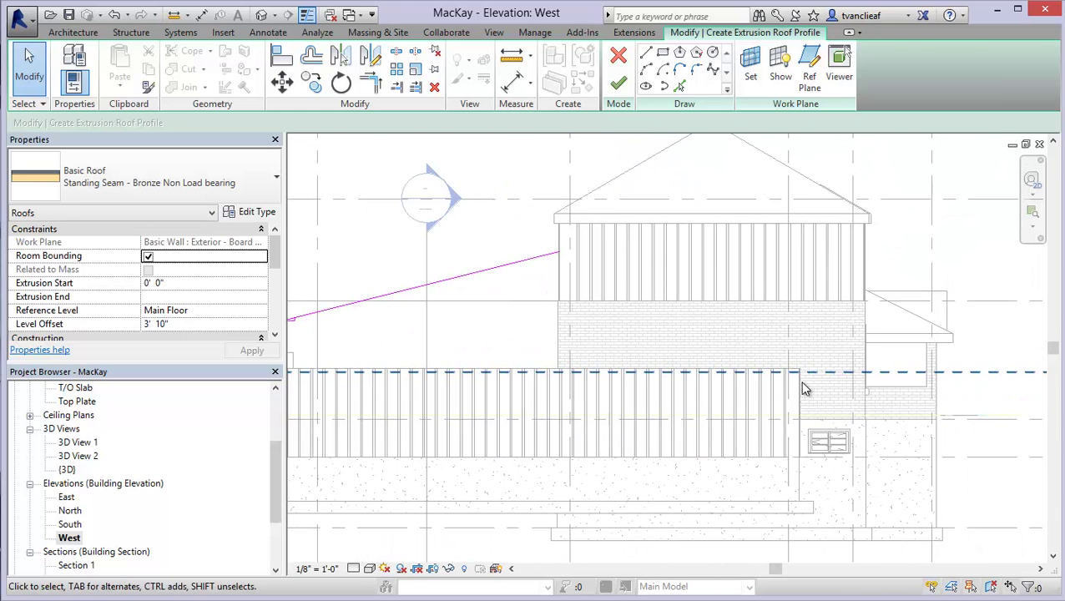
pyautogui.scroll(4, 799, 383)
pyautogui.click(647, 54)
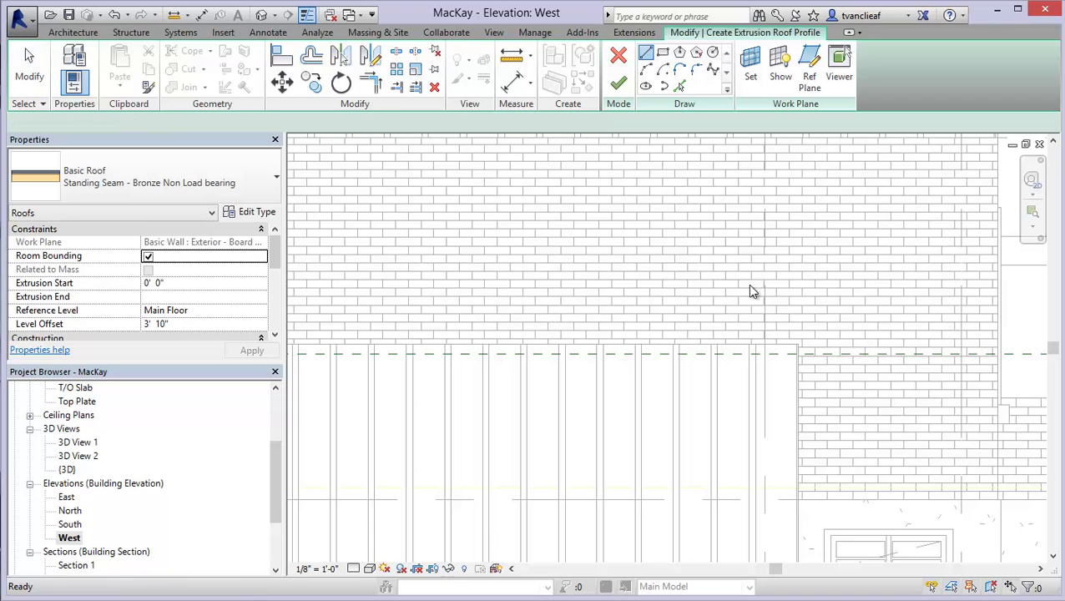
pyautogui.click(797, 354)
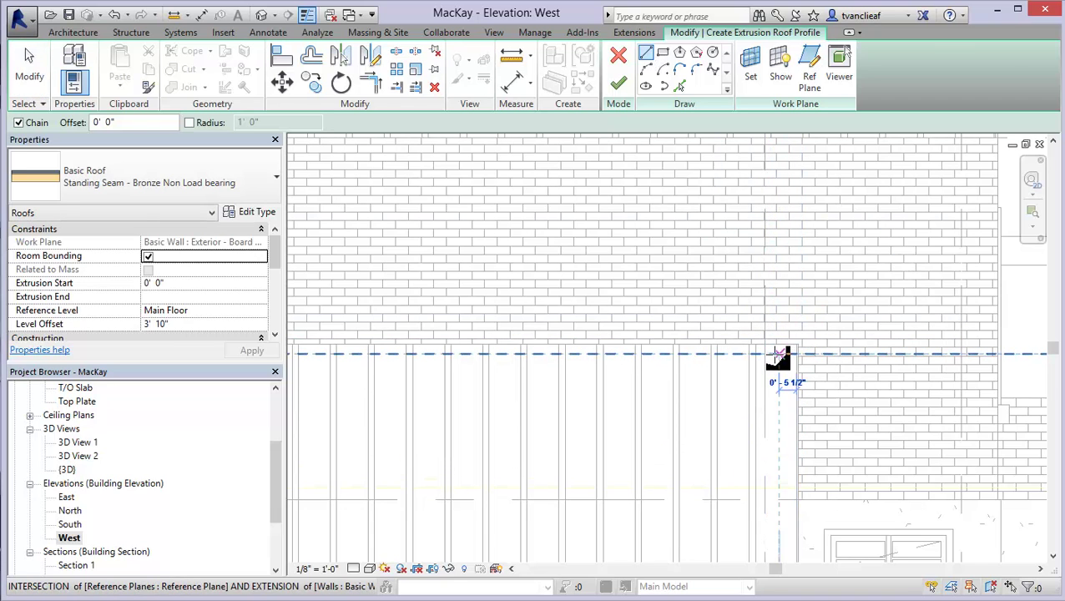
pyautogui.scroll(3, 765, 355)
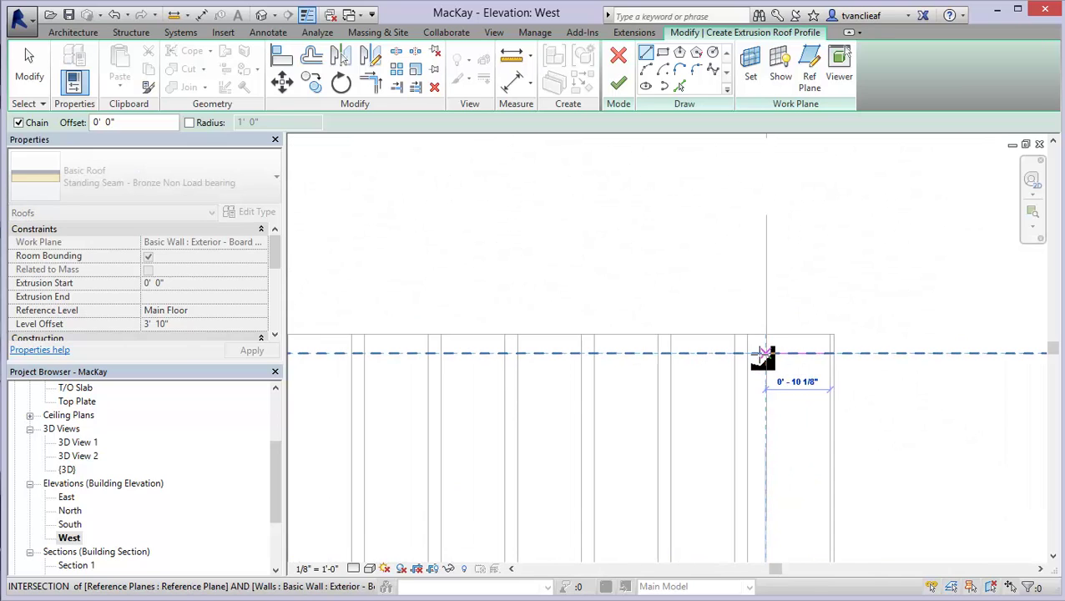
pyautogui.click(751, 354)
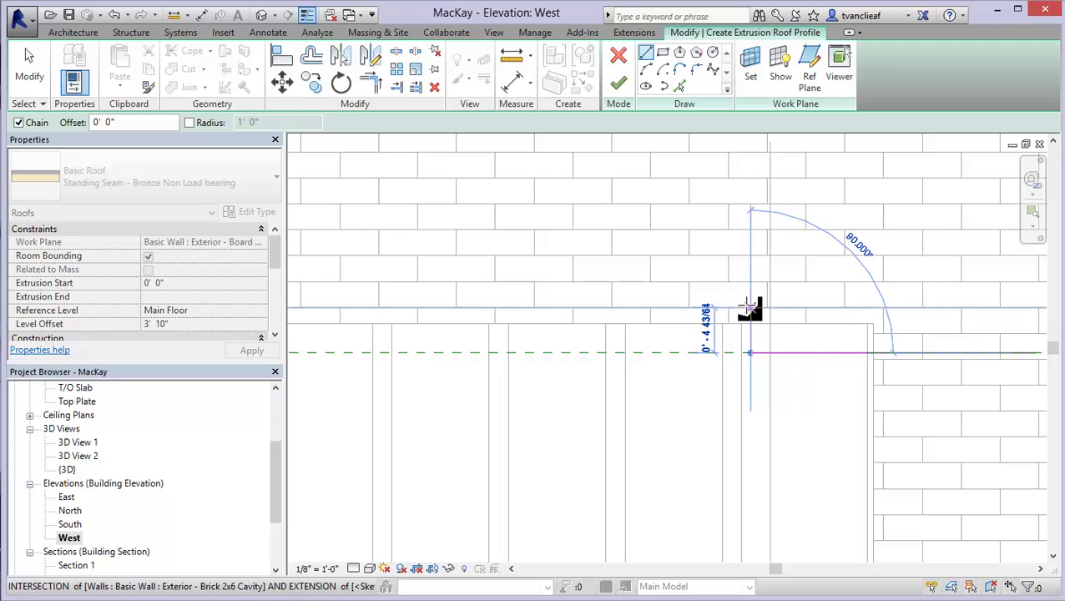
# - Add a 6" vertical rise at the horizontal line's inner end and close the triangle with a sloped line to the wall's edge
pyautogui.write('6')
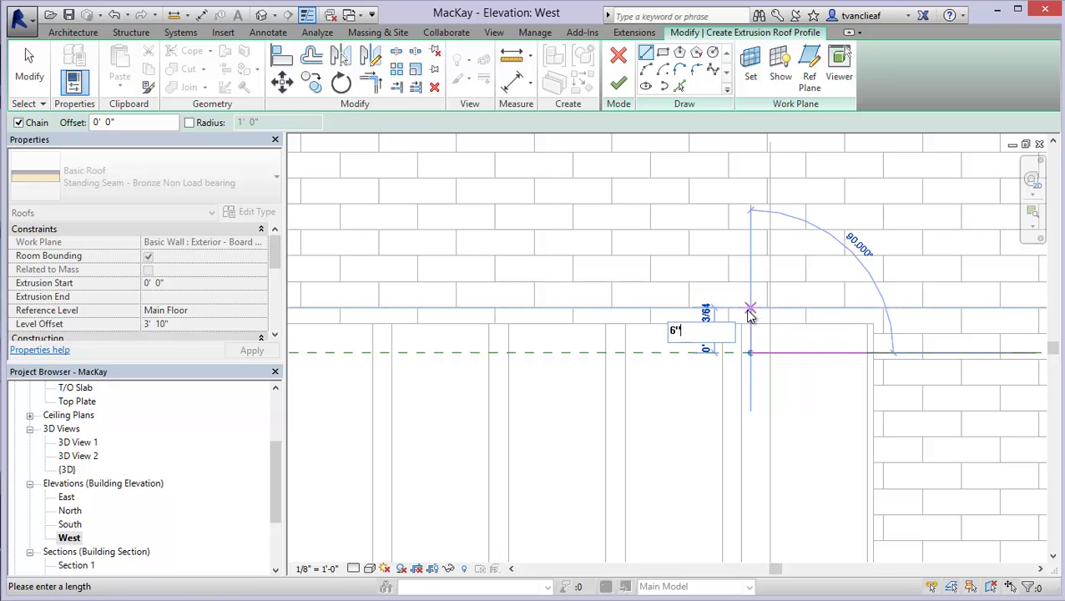
pyautogui.write('"')
pyautogui.press('Return')
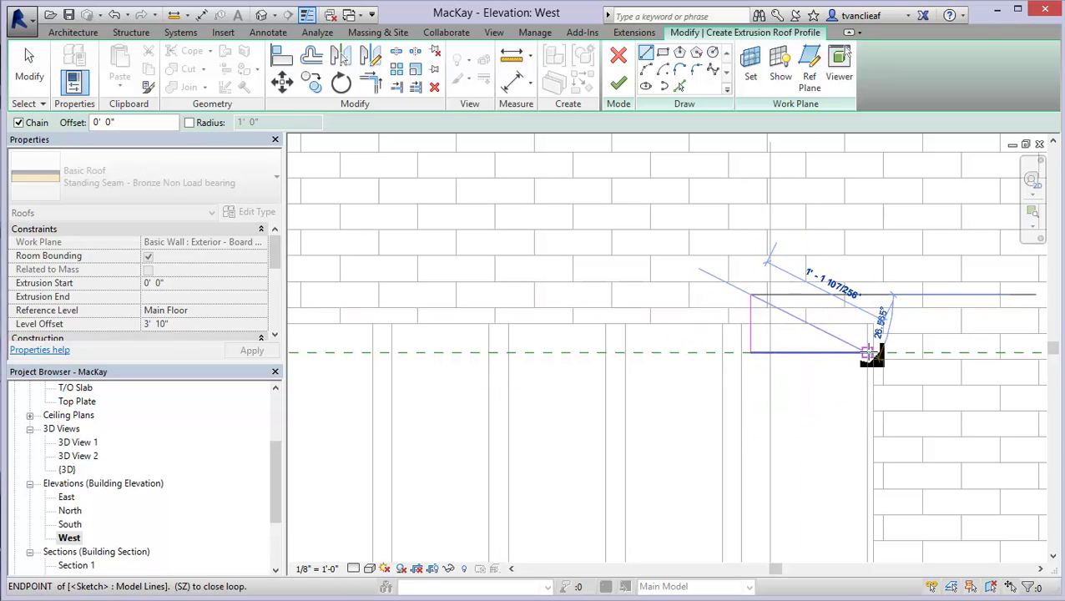
pyautogui.click(869, 354)
pyautogui.scroll(-2, 776, 334)
pyautogui.press('Escape')
pyautogui.press('Escape')
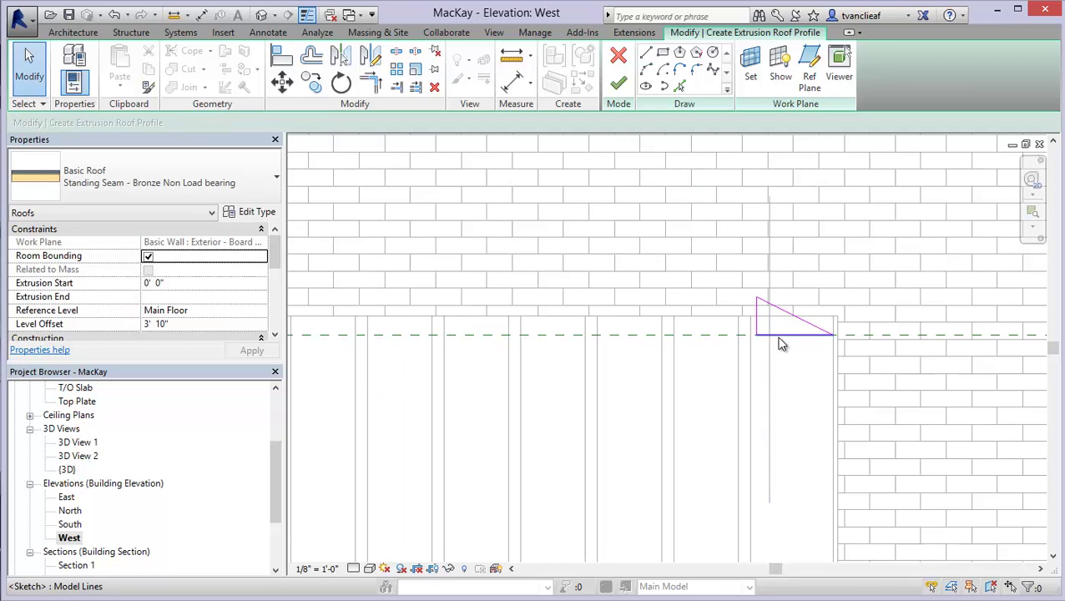
# - Delete the horizontal and vertical helper lines of the 6-in-12 slope triangle, keeping only its sloped line
pyautogui.click(789, 335)
pyautogui.press('Delete')
pyautogui.click(757, 321)
pyautogui.press('Delete')
# - Join the two sloped profile lines into a peak at the upper-story wall with Trim/Extend to Corner
pyautogui.scroll(-1, 754, 309)
pyautogui.moveTo(710, 394); pyautogui.dragTo(864, 449, button='middle')
pyautogui.scroll(-2, 864, 449)
pyautogui.click(371, 82)
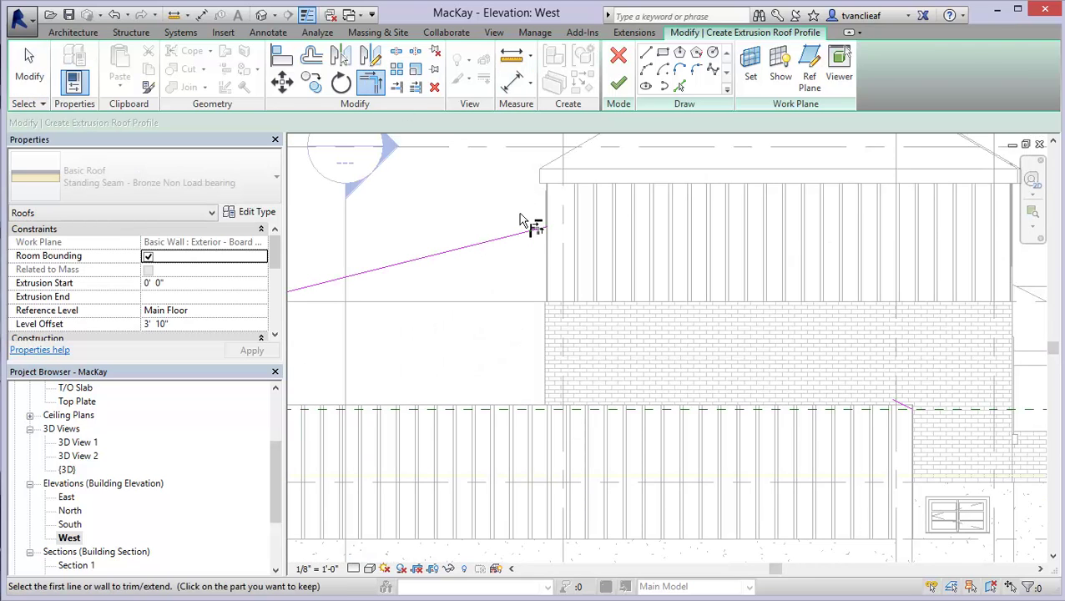
pyautogui.click(901, 407)
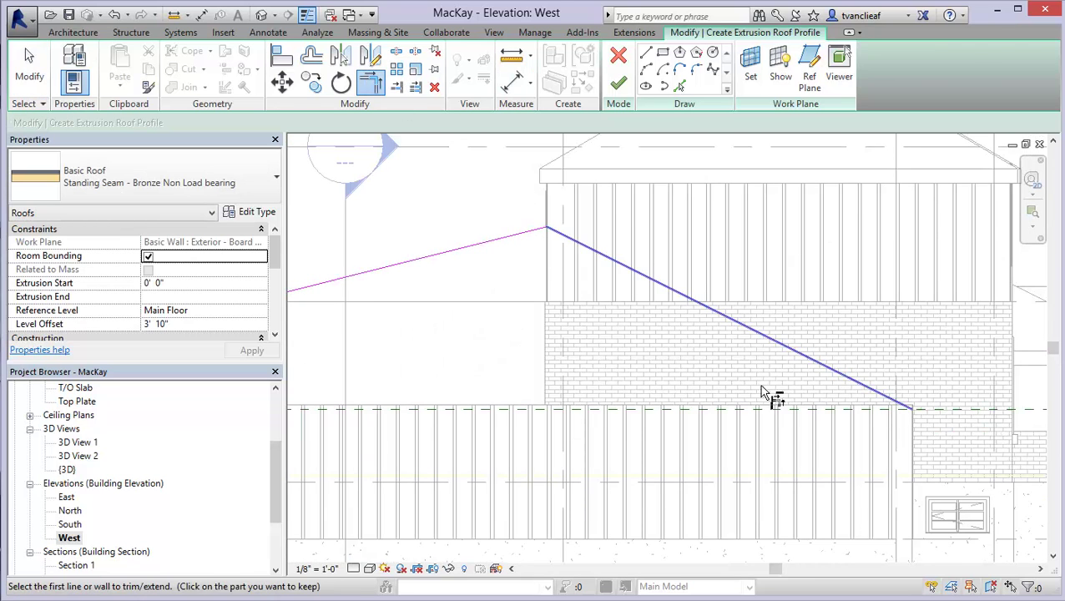
pyautogui.press('Escape')
# - Delete the two short helper lines under the low end of the 3-in-12 sloped profile line
pyautogui.scroll(-3, 660, 350)
pyautogui.moveTo(565, 351); pyautogui.dragTo(576, 346, button='middle')
pyautogui.click(404, 333)
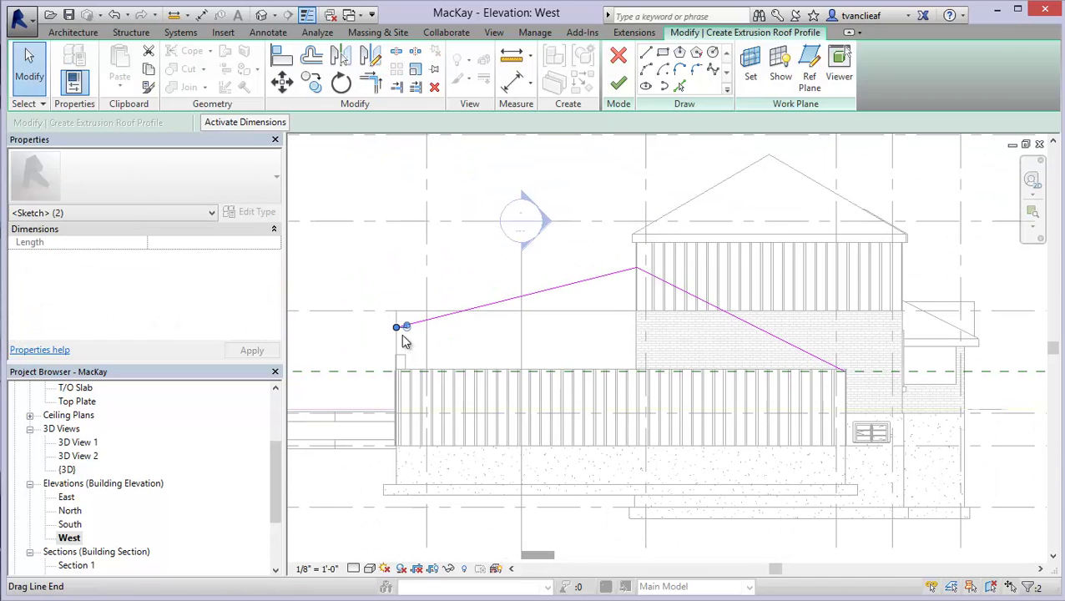
pyautogui.press('Delete')
# - Finish the two-slope profile sketch to create the extruded roof
pyautogui.moveTo(456, 299); pyautogui.dragTo(415, 300, button='middle')
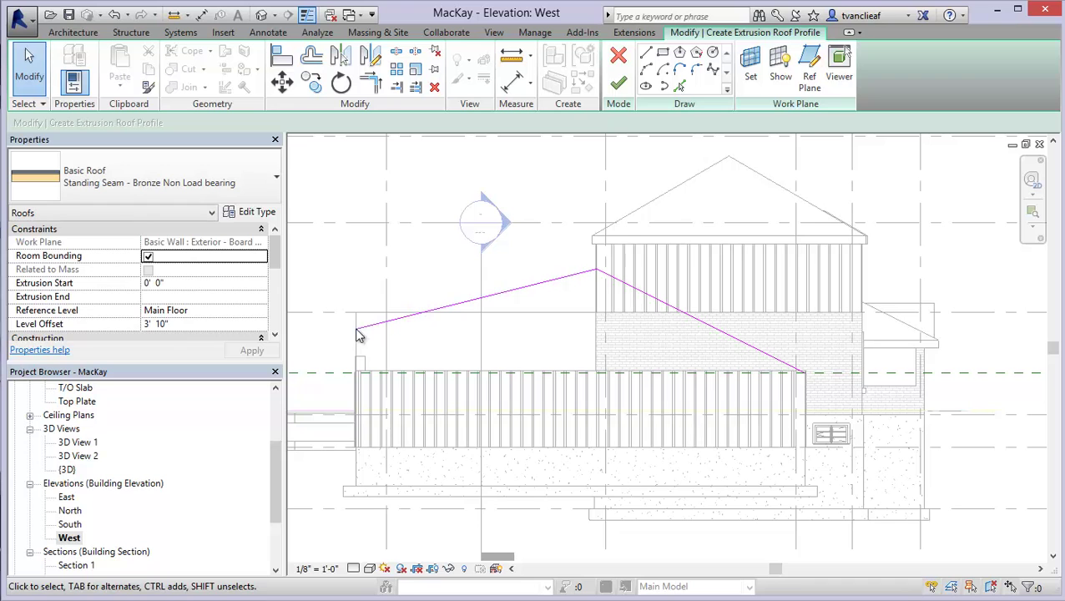
pyautogui.scroll(3, 359, 332)
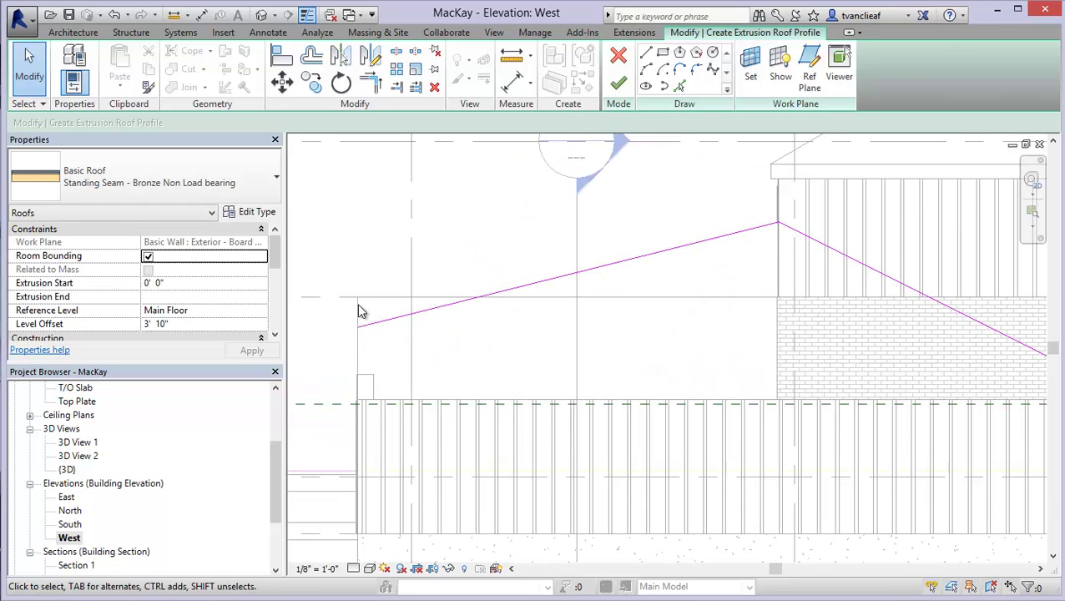
pyautogui.scroll(-4, 390, 328)
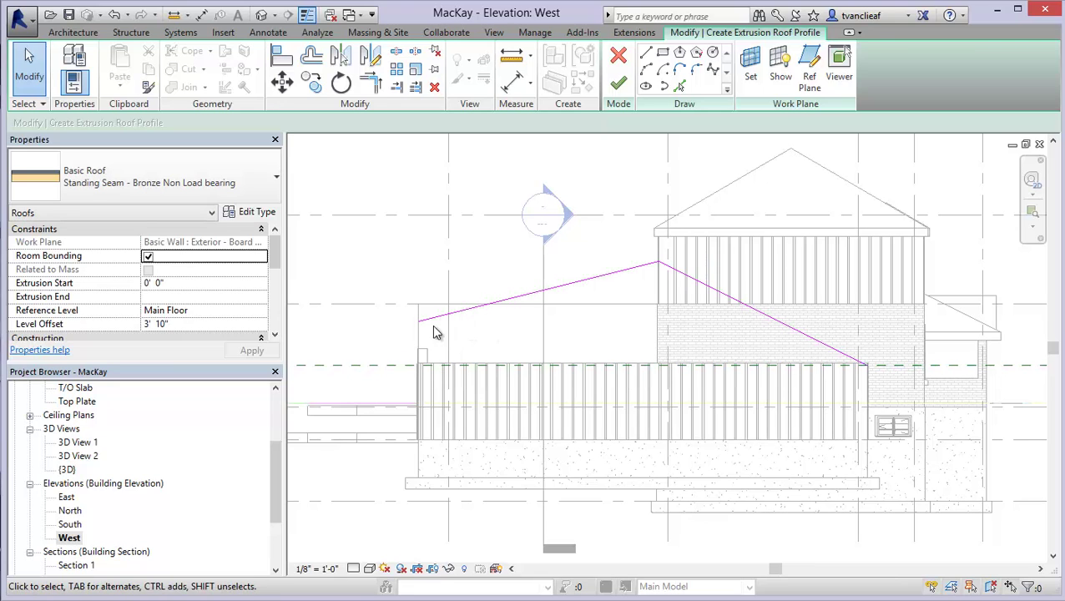
pyautogui.scroll(3, 421, 330)
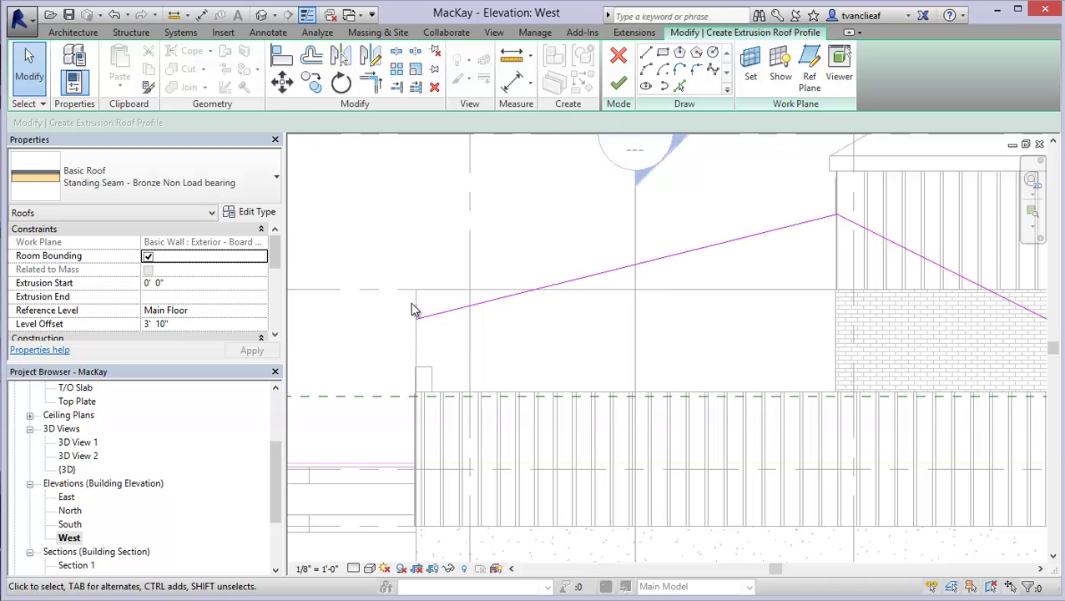
pyautogui.scroll(-1, 630, 348)
pyautogui.moveTo(634, 349); pyautogui.dragTo(546, 345, button='middle')
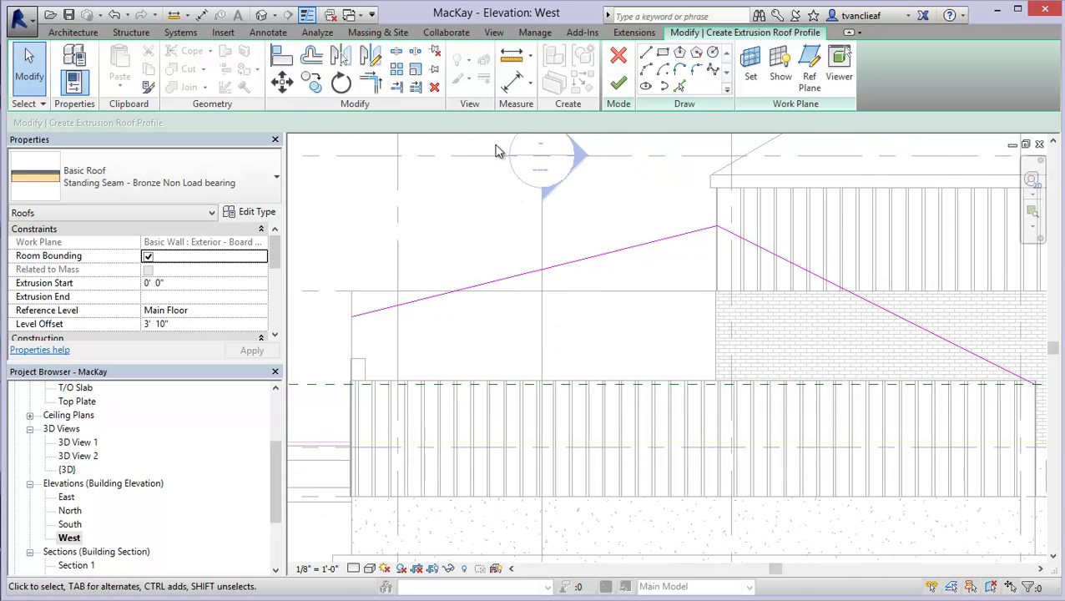
pyautogui.click(622, 90)
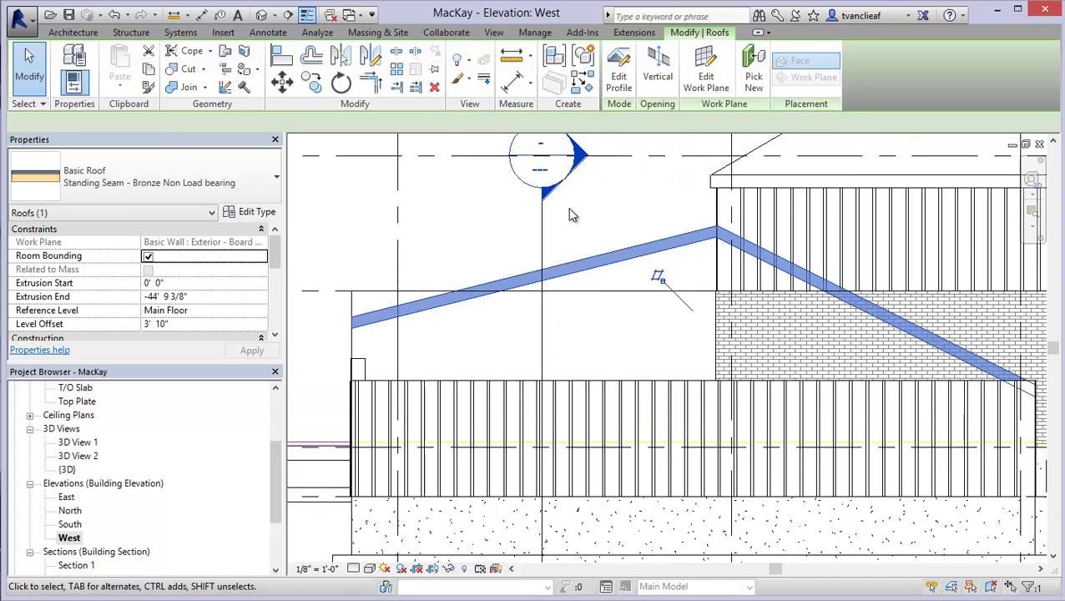
# - Switch to Mackay Residence.dwg in AutoCAD and try measuring the eave overhang from the fascia's lower inner corner beside the brick wall
pyautogui.moveTo(595, 280); pyautogui.dragTo(580, 279, button='middle')
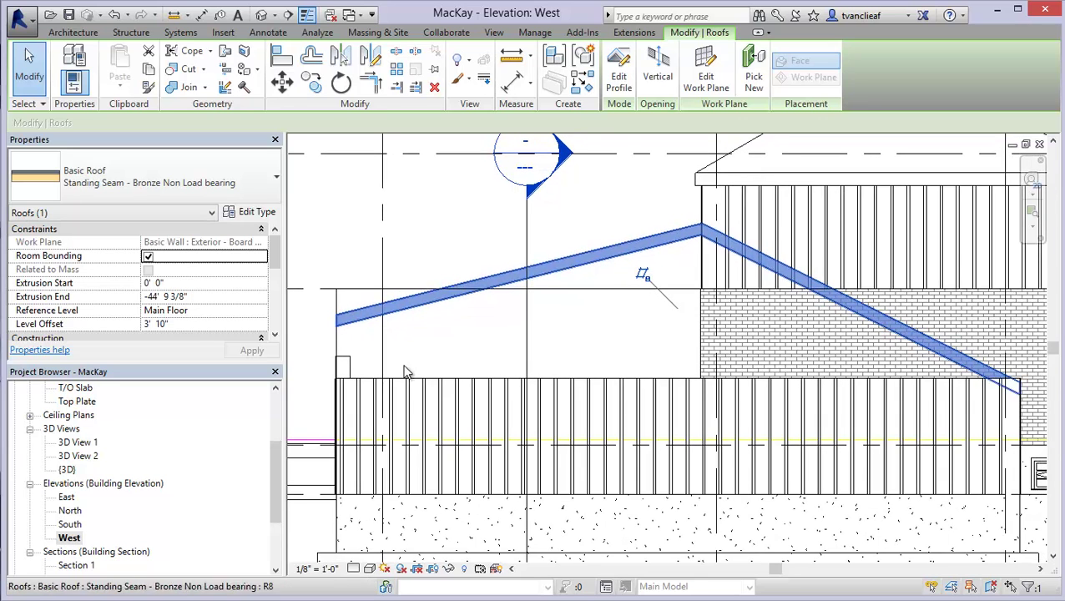
pyautogui.moveTo(421, 336); pyautogui.dragTo(411, 337, button='middle')
pyautogui.moveTo(961, 399); pyautogui.dragTo(922, 382, button='middle')
pyautogui.moveTo(630, 317); pyautogui.dragTo(662, 317, button='middle')
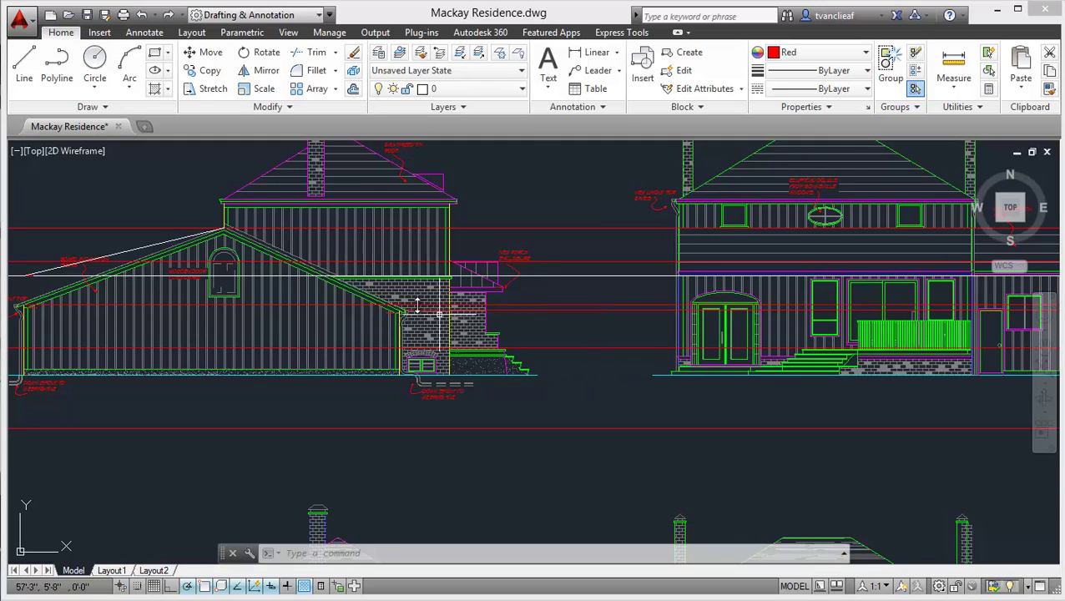
pyautogui.scroll(8, 439, 313)
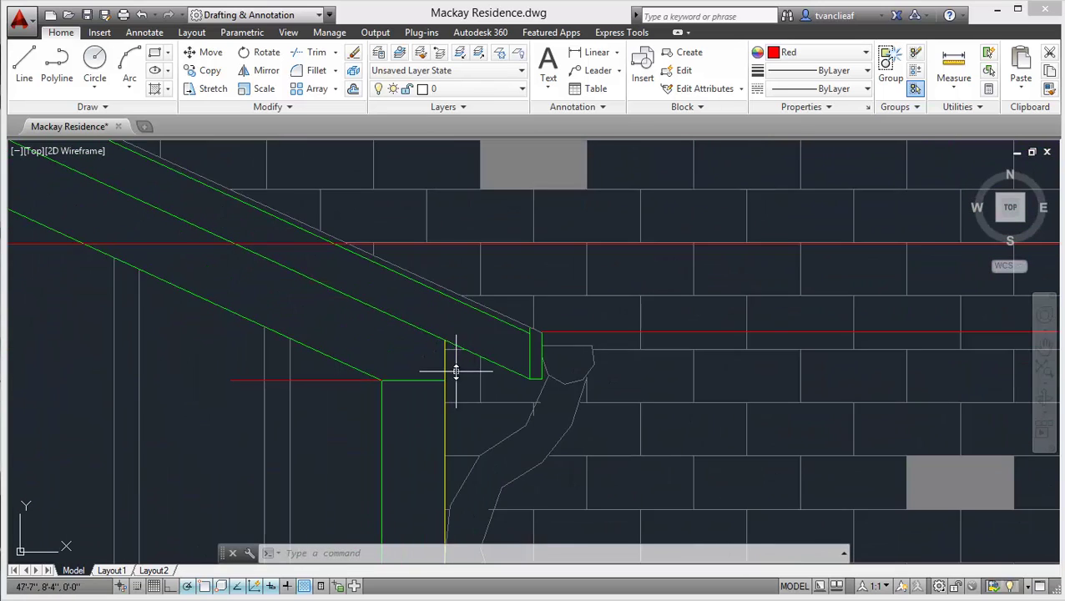
pyautogui.scroll(4, 456, 372)
pyautogui.write('i')
pyautogui.press('Return')
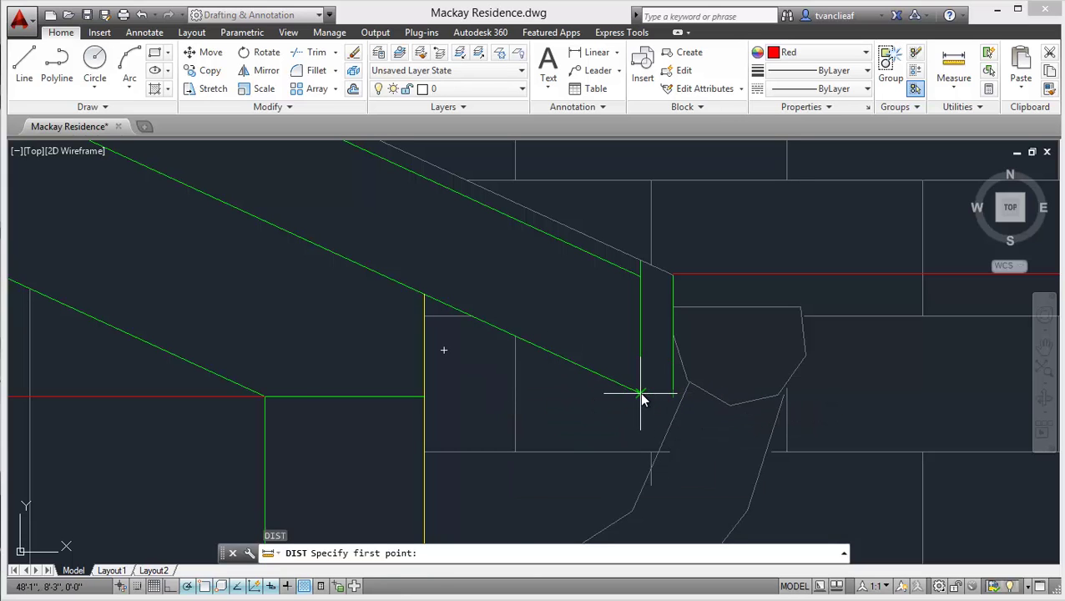
pyautogui.click(640, 393)
pyautogui.press('Escape')
# - Check the overhang at the opposite eave with a distance measurement from the fascia's lower inner corner toward the wall
pyautogui.scroll(-8, 465, 353)
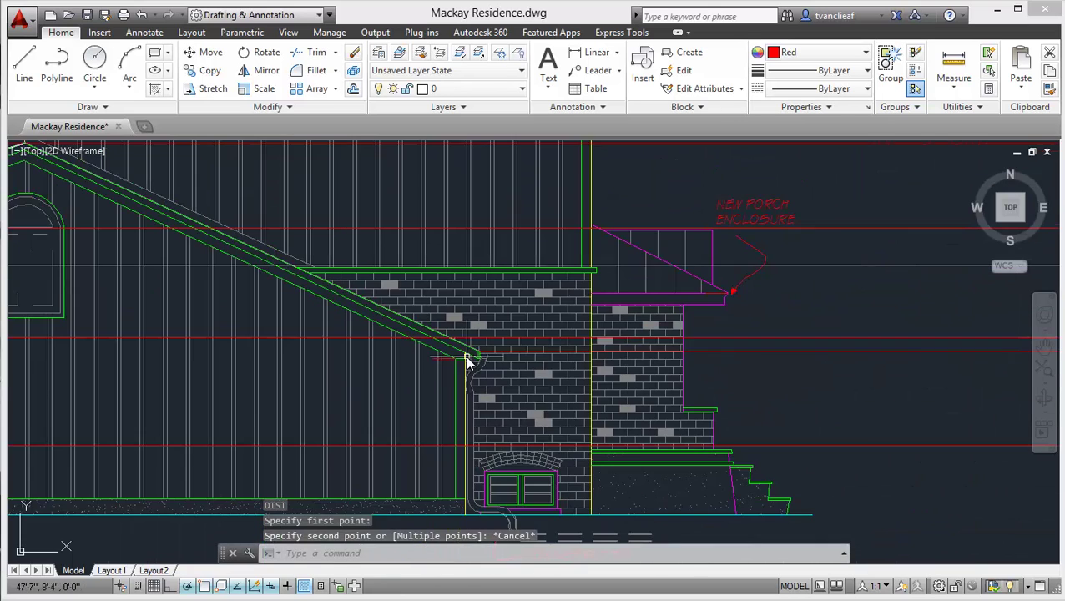
pyautogui.scroll(6, 368, 339)
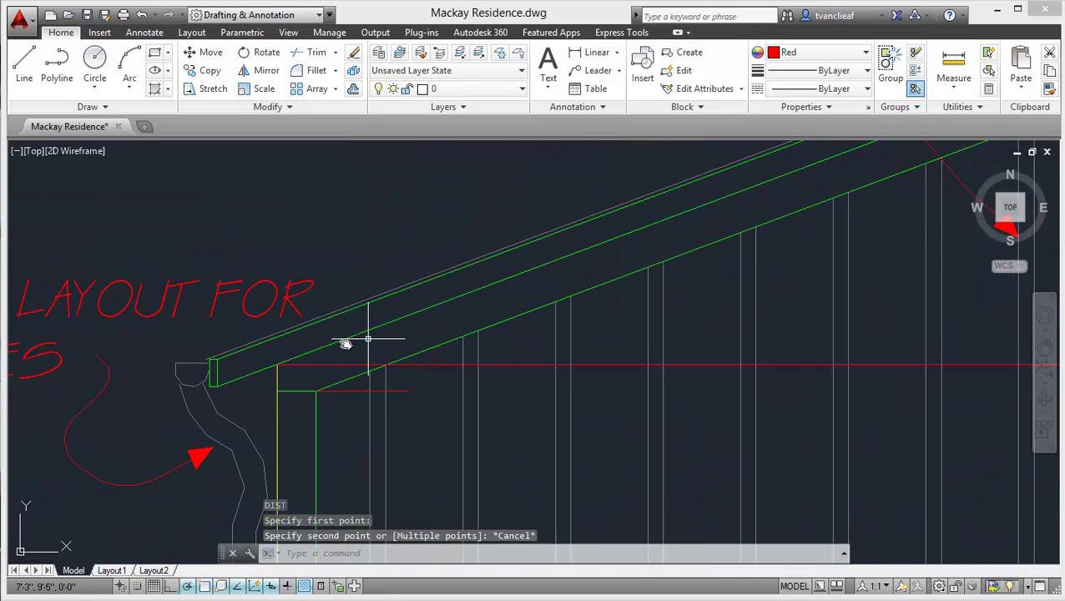
pyautogui.scroll(2, 232, 392)
pyautogui.press('Return')
pyautogui.click(209, 387)
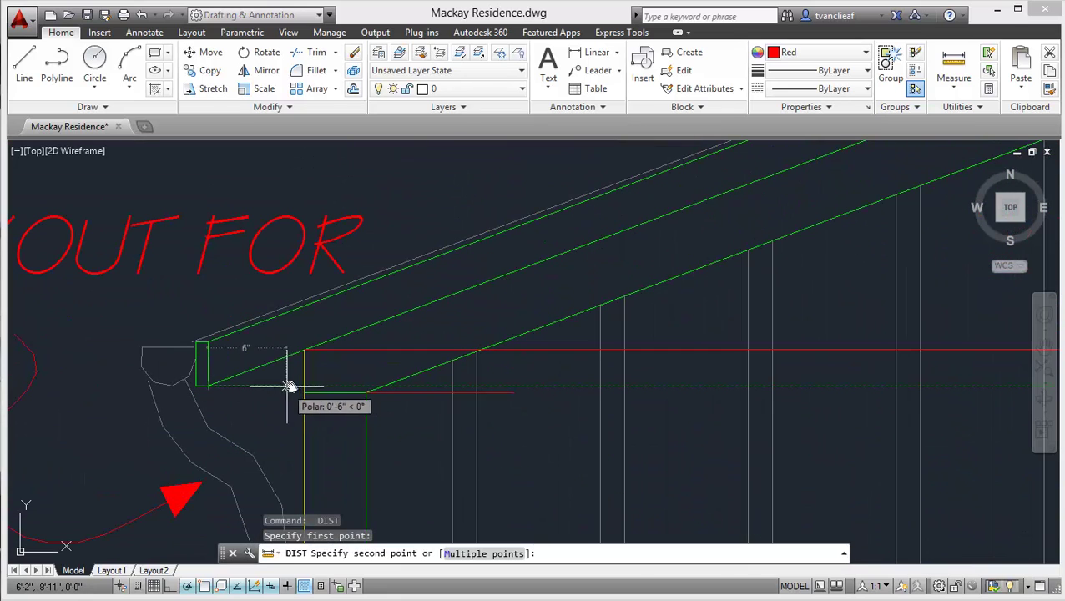
pyautogui.press('Escape')
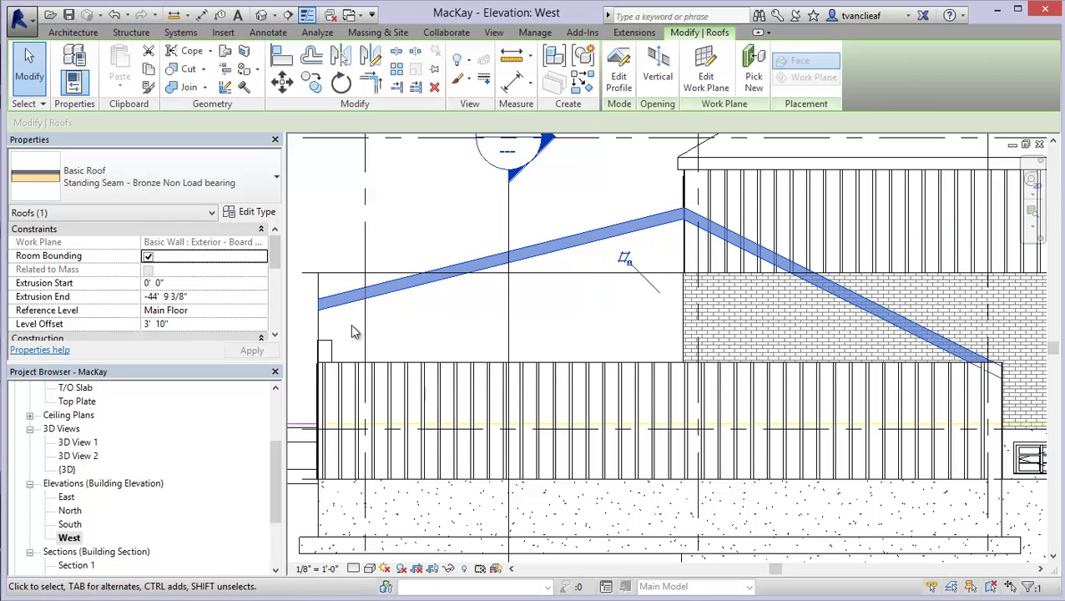
# - Open the two-slope extruded roof's profile sketch for editing in the West elevation
pyautogui.press('Escape')
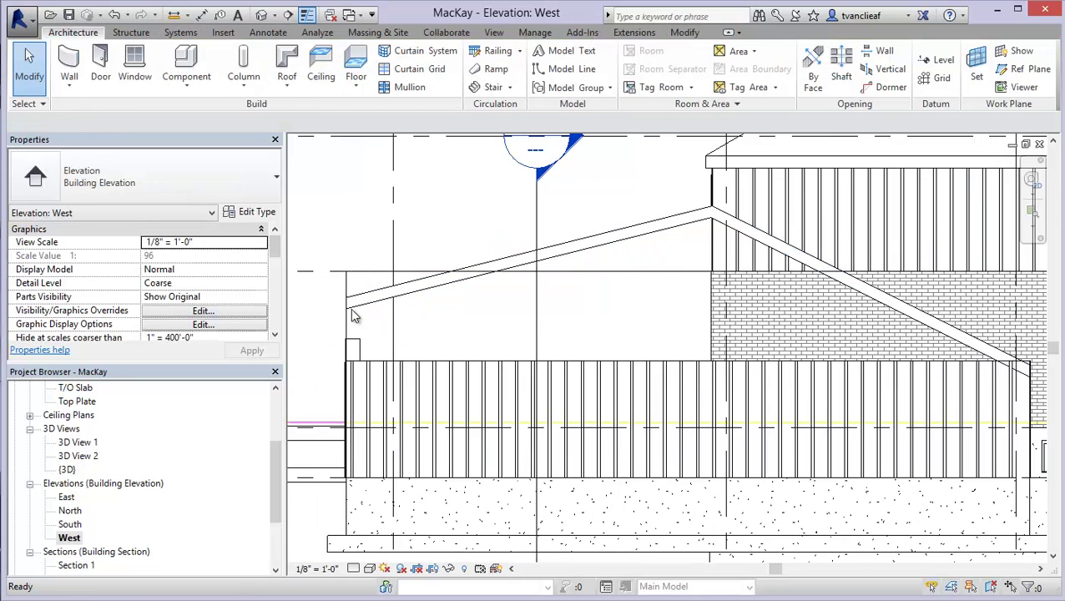
pyautogui.click(649, 253)
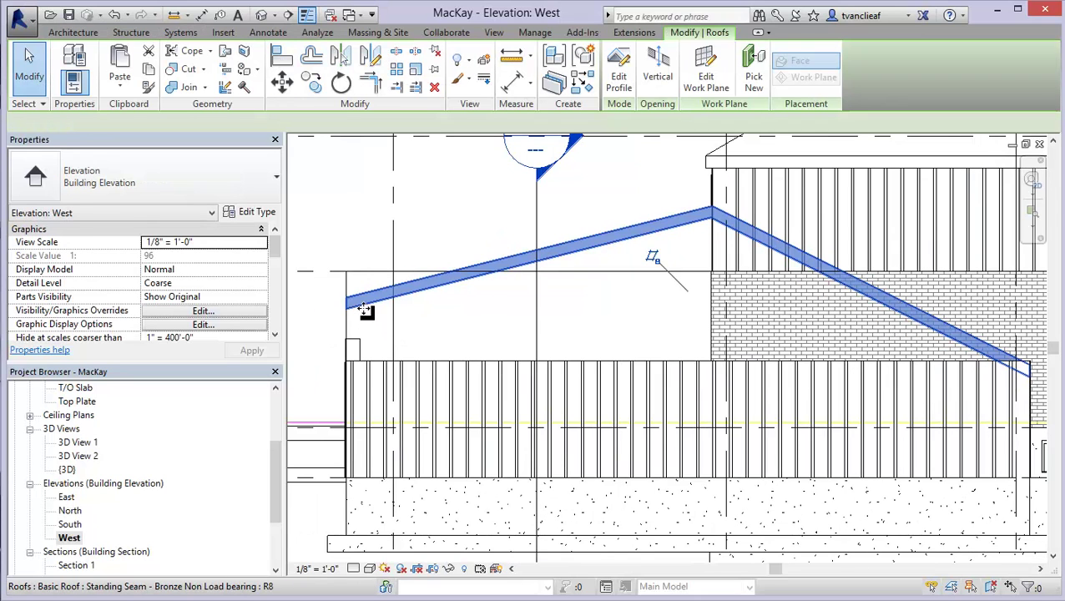
pyautogui.click(618, 81)
pyautogui.moveTo(344, 323)
pyautogui.mouseDown(button='middle')
pyautogui.moveTo(402, 299)
pyautogui.moveTo(394, 277)
pyautogui.mouseUp(button='middle')
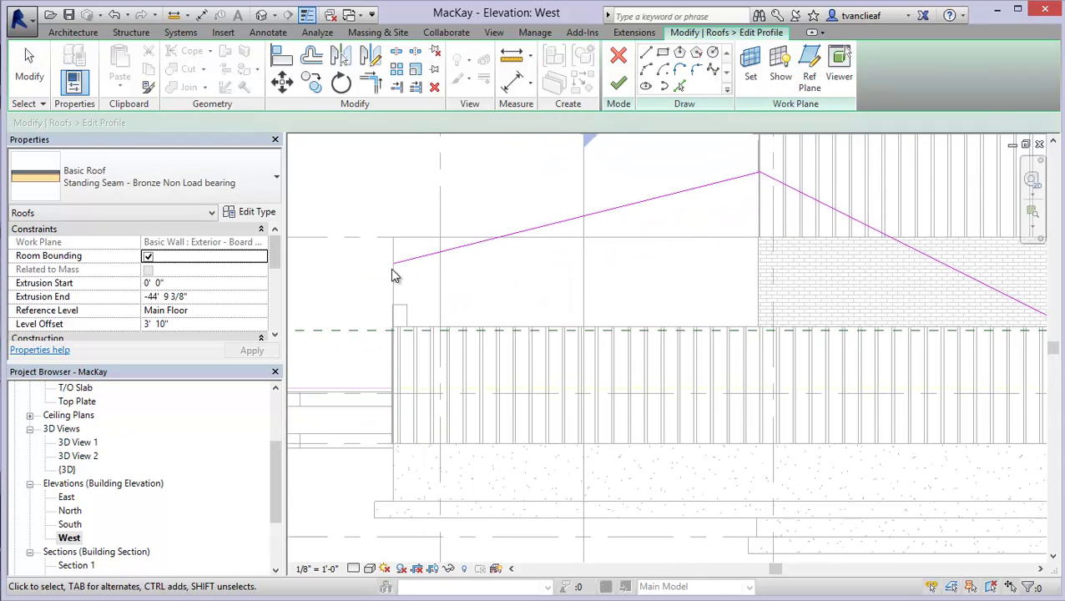
pyautogui.scroll(2, 395, 276)
pyautogui.click(411, 257)
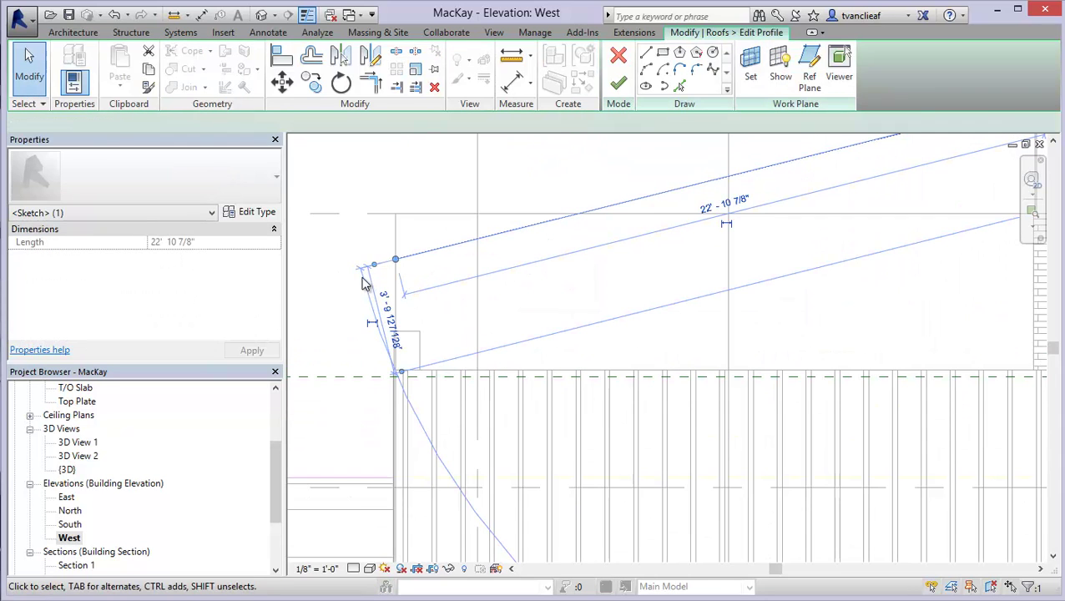
pyautogui.click(362, 277)
# - Sketch a 7" horizontal helper line outward from the low end of the steeper slope line beside the brick wall
pyautogui.scroll(1, 365, 277)
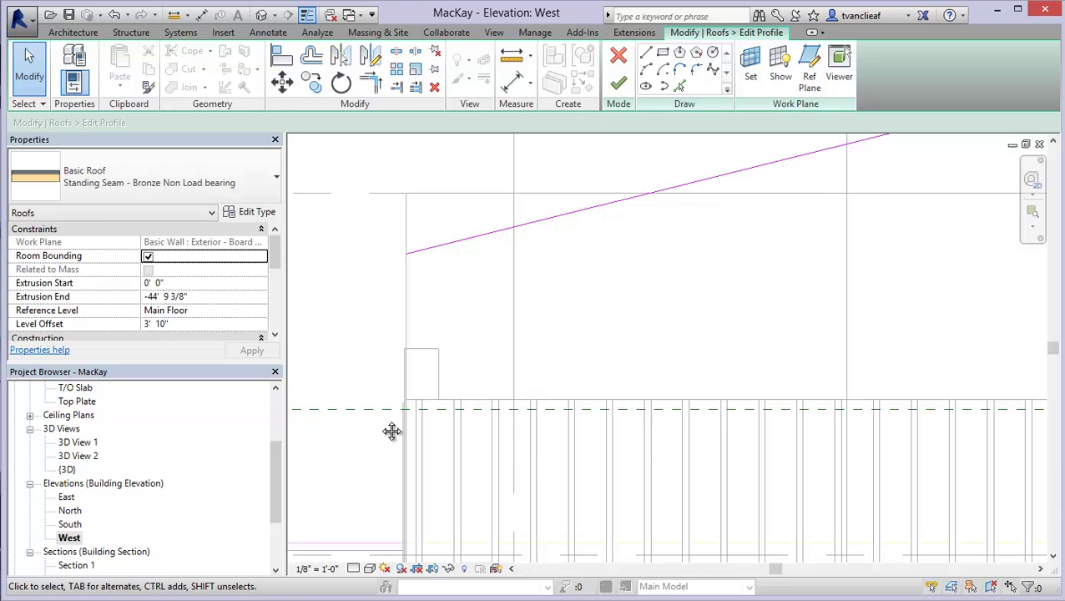
pyautogui.moveTo(392, 432); pyautogui.dragTo(354, 367, button='middle')
pyautogui.scroll(-1, 347, 357)
pyautogui.moveTo(558, 276); pyautogui.dragTo(493, 308, button='middle')
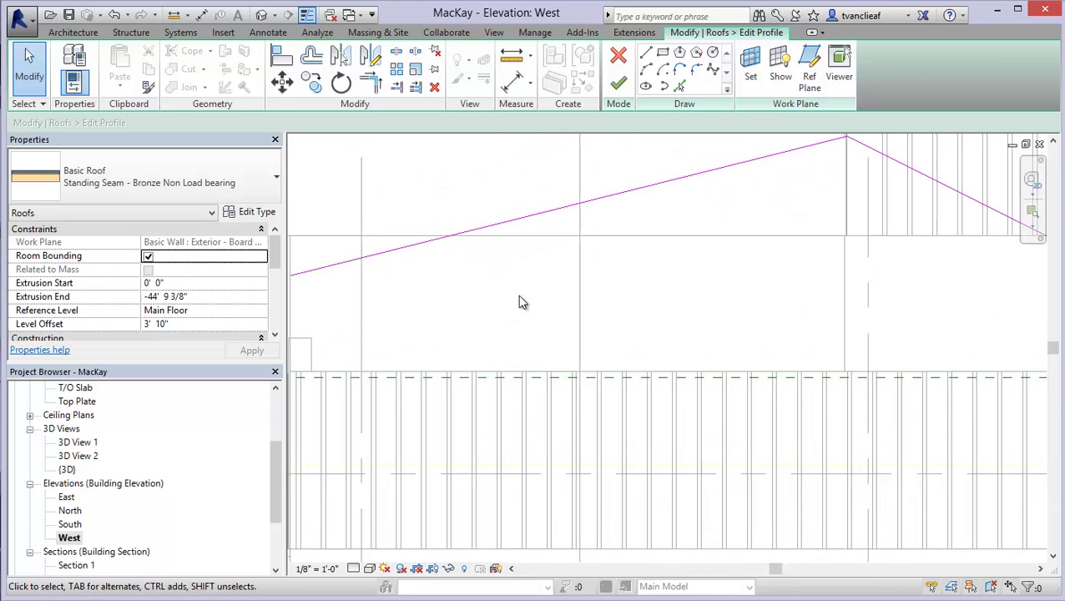
pyautogui.scroll(-1, 519, 296)
pyautogui.moveTo(656, 310); pyautogui.dragTo(486, 311, button='middle')
pyautogui.moveTo(861, 330); pyautogui.dragTo(650, 323, button='middle')
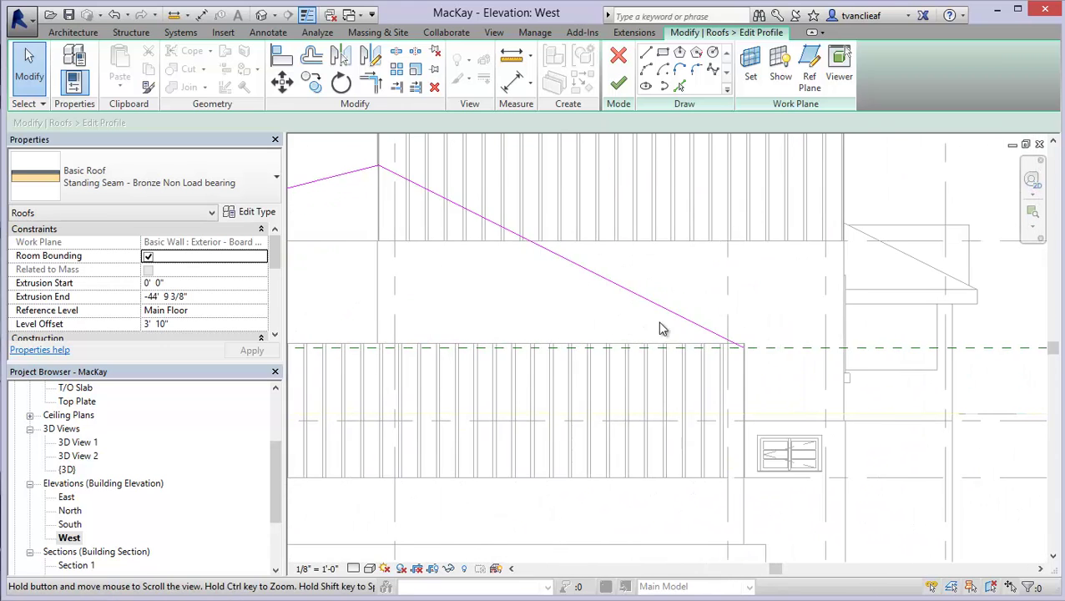
pyautogui.scroll(3, 751, 350)
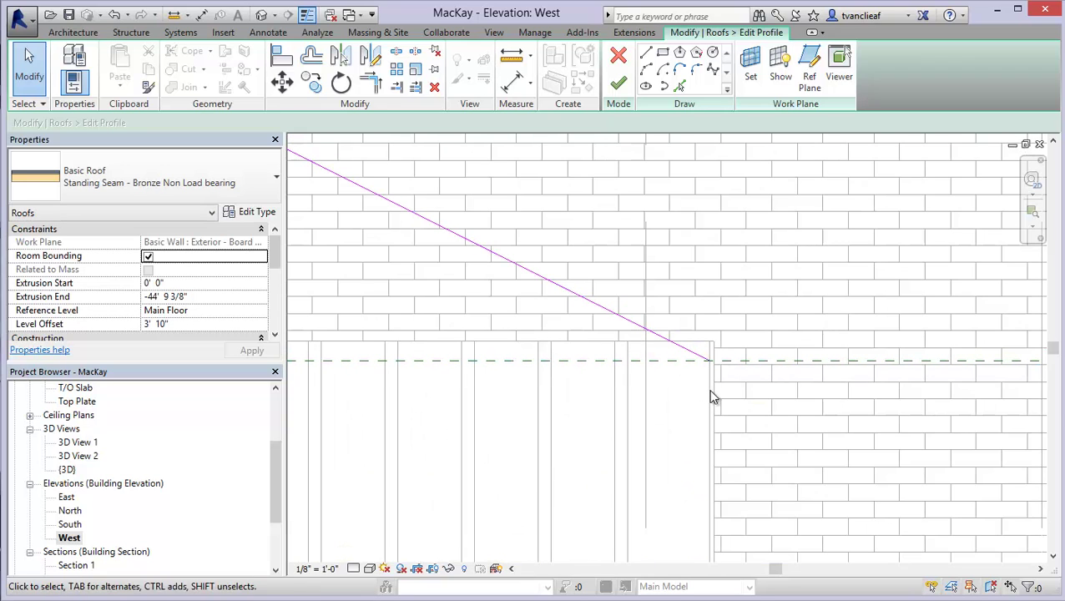
pyautogui.moveTo(726, 363); pyautogui.dragTo(670, 359, button='middle')
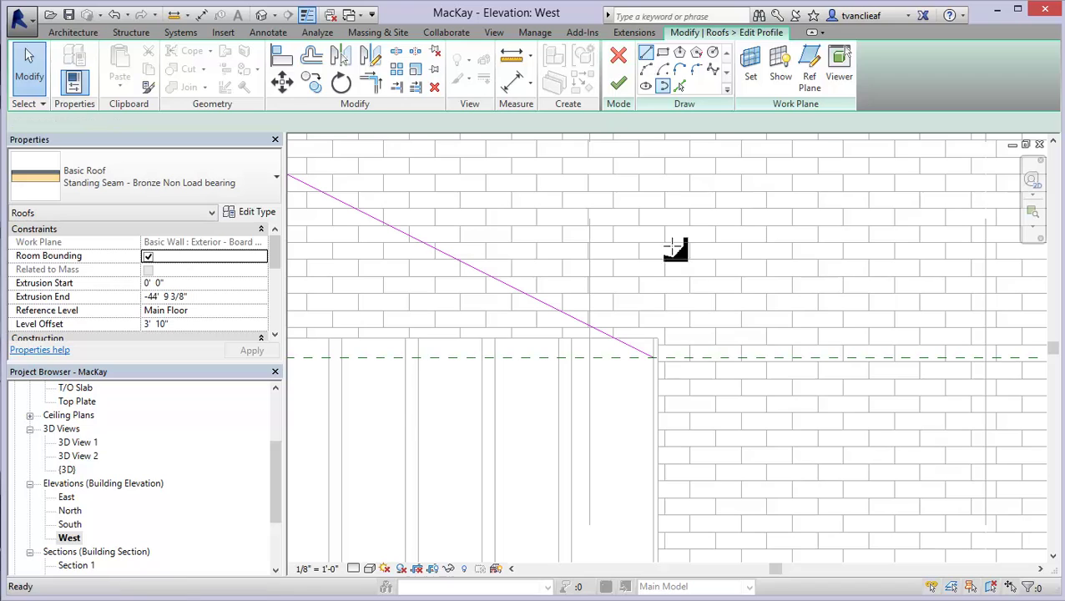
pyautogui.click(657, 358)
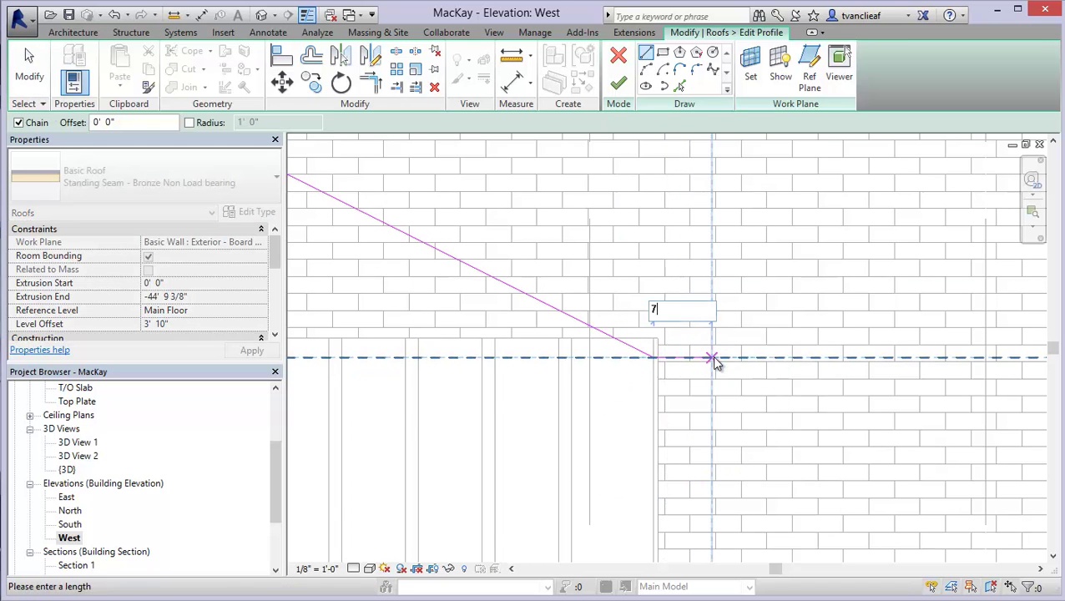
pyautogui.press('Return')
# - Add a short vertical helper line, about 4" long, downward from the outer end of the 7" helper line
pyautogui.scroll(4, 713, 377)
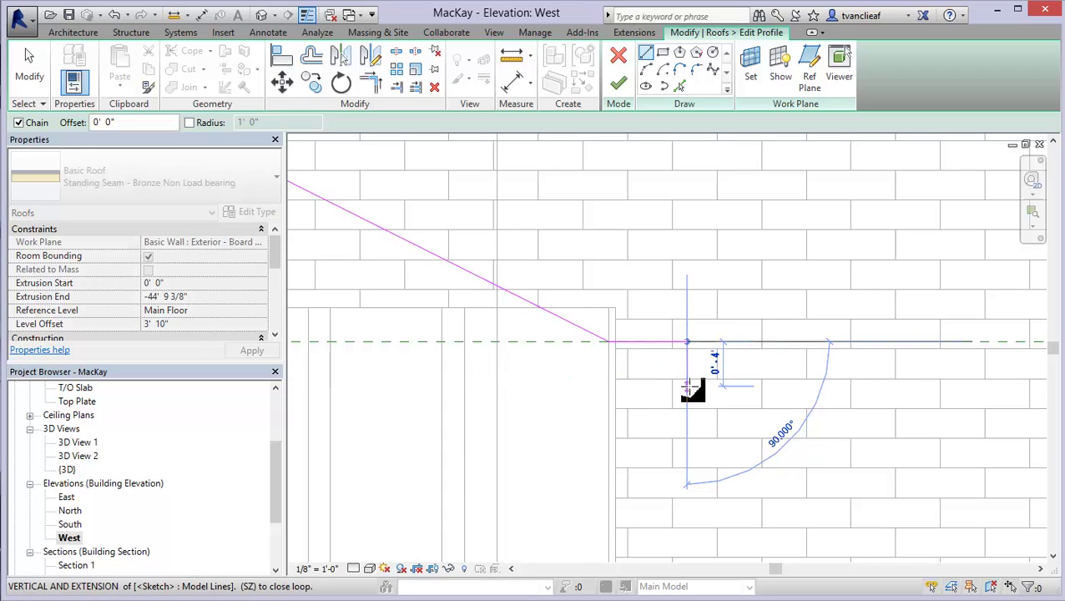
pyautogui.scroll(3, 683, 365)
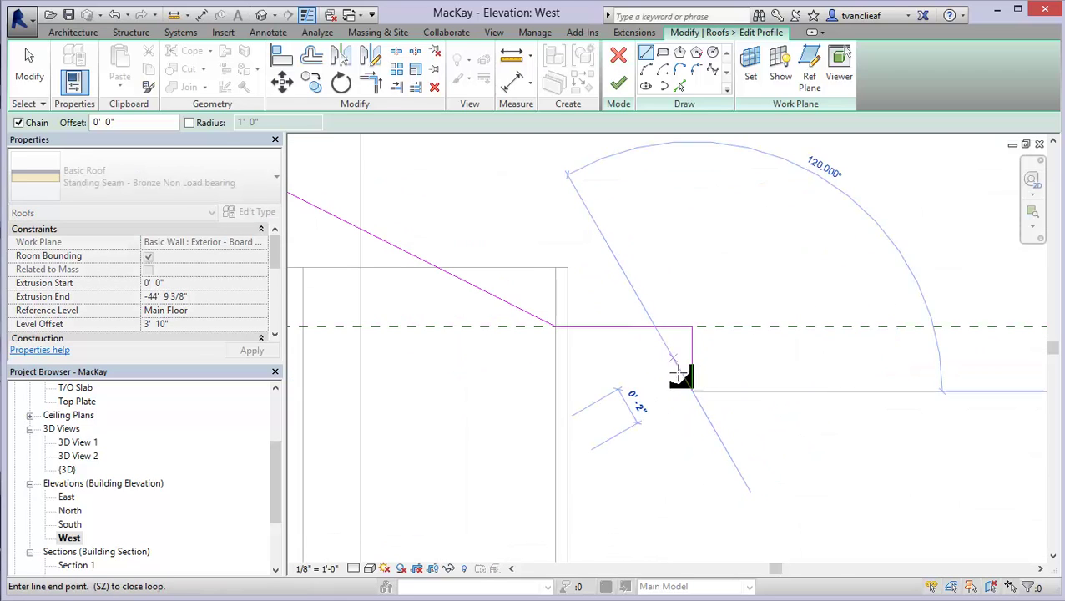
pyautogui.press('Escape')
pyautogui.press('Escape')
# - Extend the steeper slope line's low end to the vertical helper line, and delete both helper lines
pyautogui.click(556, 330)
pyautogui.moveTo(558, 333); pyautogui.dragTo(690, 392)
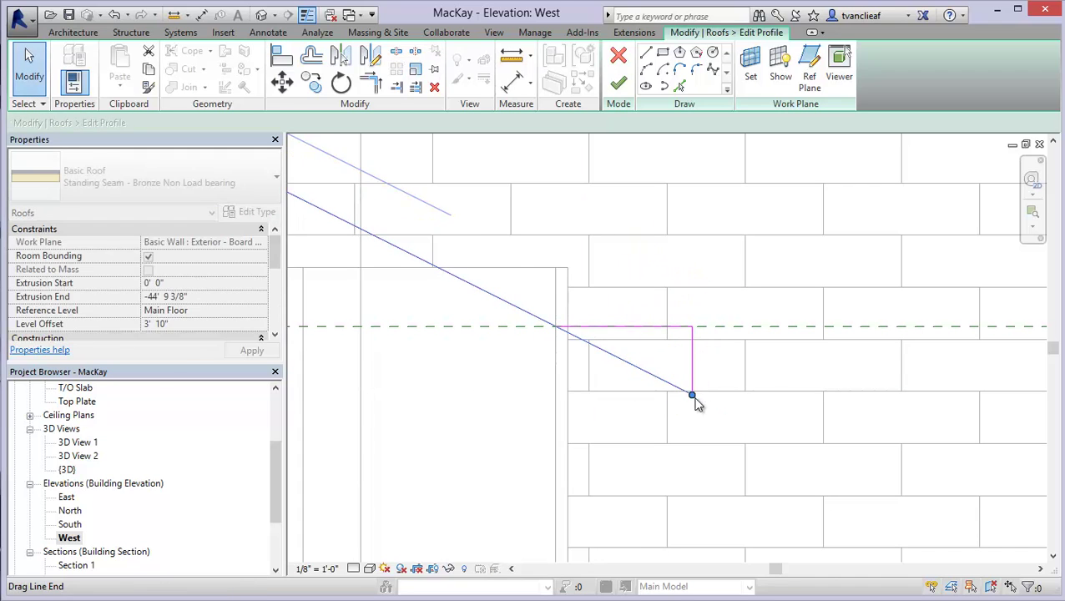
pyautogui.click(692, 367)
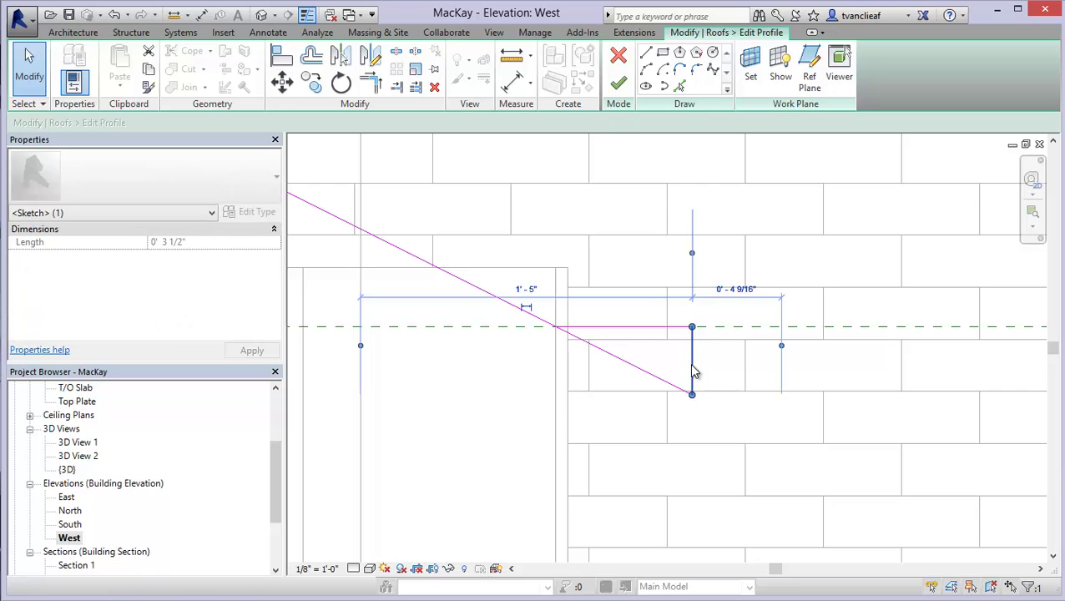
pyautogui.press('Delete')
pyautogui.click(652, 328)
pyautogui.press('Delete')
# - Sketch an 8" horizontal helper line outward from the low end of the shallower slope line at the opposite eave
pyautogui.scroll(-5, 609, 362)
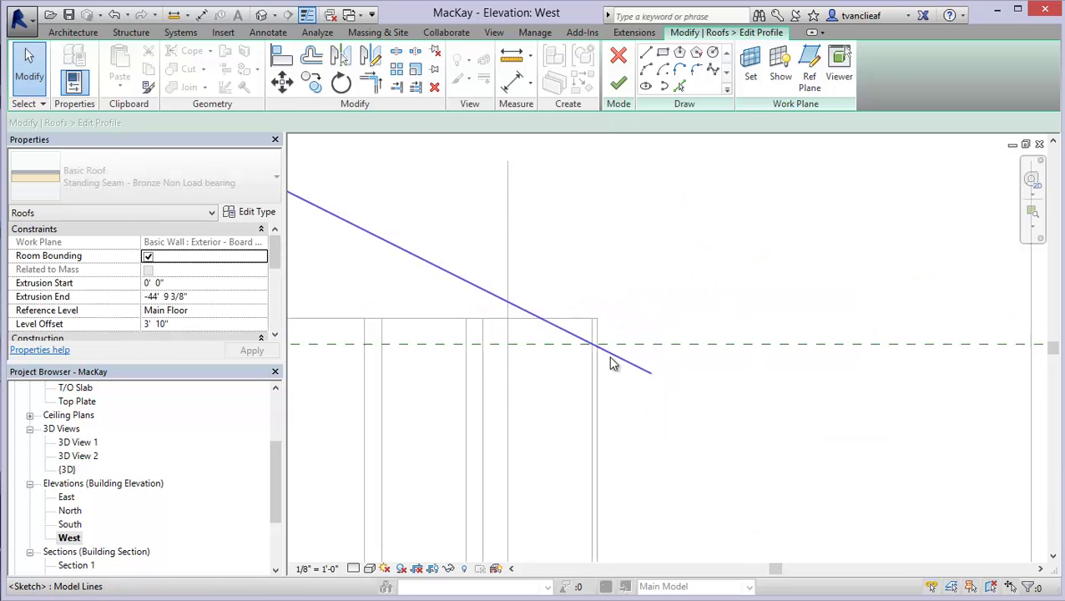
pyautogui.moveTo(549, 373); pyautogui.dragTo(808, 340, button='middle')
pyautogui.scroll(-2, 877, 344)
pyautogui.scroll(-1, 542, 334)
pyautogui.moveTo(576, 354); pyautogui.dragTo(833, 356, button='middle')
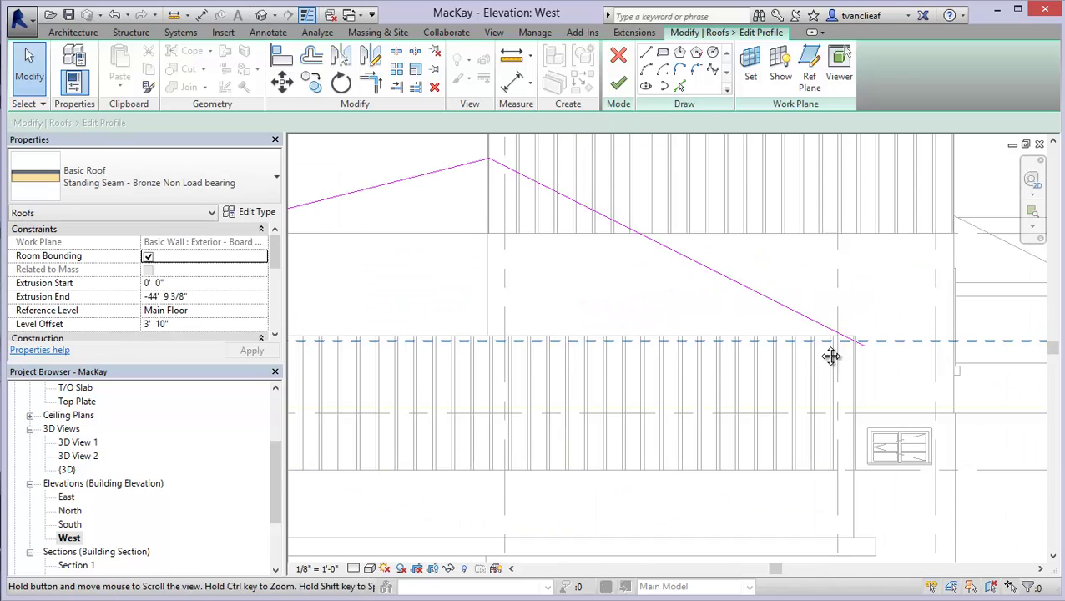
pyautogui.moveTo(305, 286); pyautogui.dragTo(547, 298, button='middle')
pyautogui.scroll(5, 559, 284)
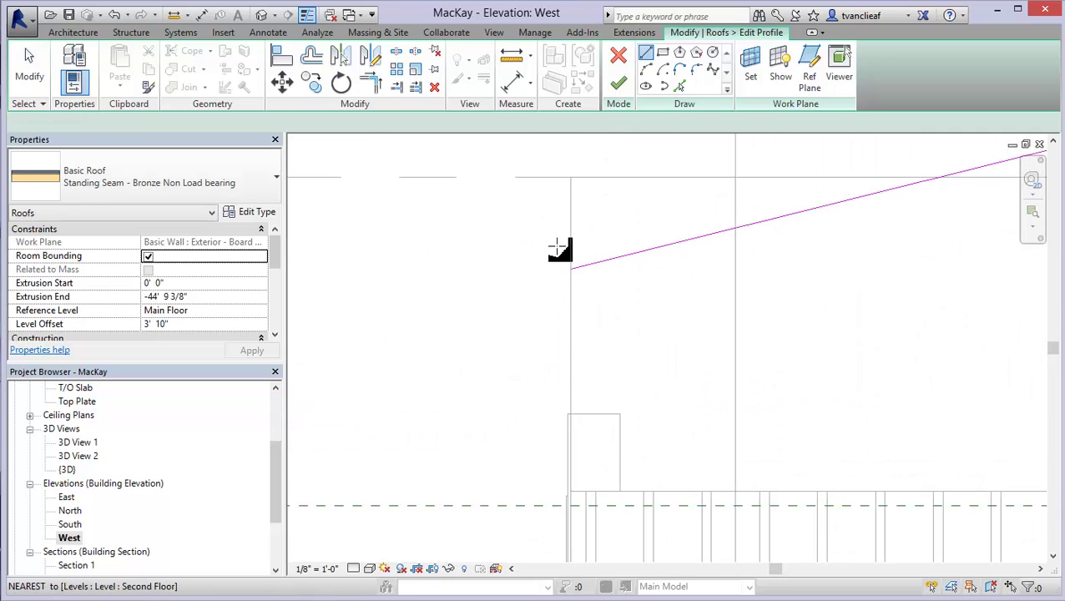
pyautogui.click(572, 269)
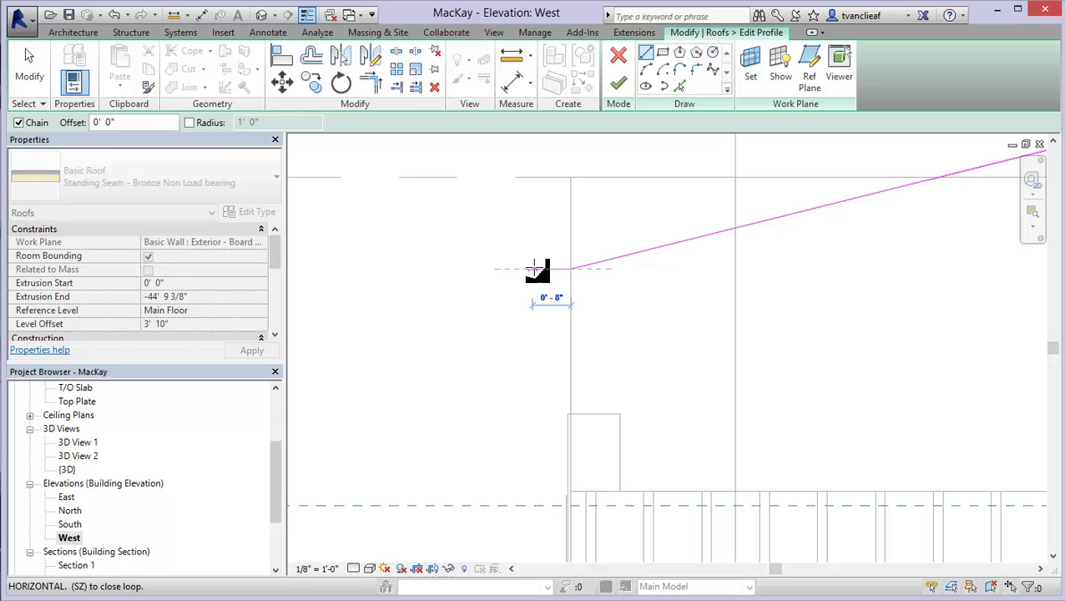
pyautogui.click(534, 269)
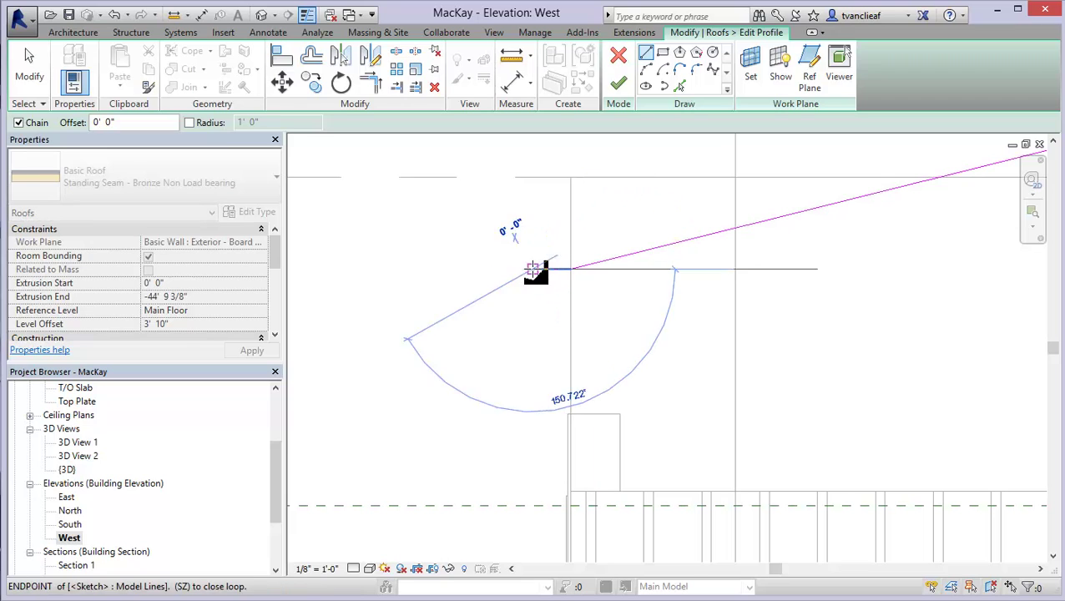
pyautogui.press('Escape')
pyautogui.press('Escape')
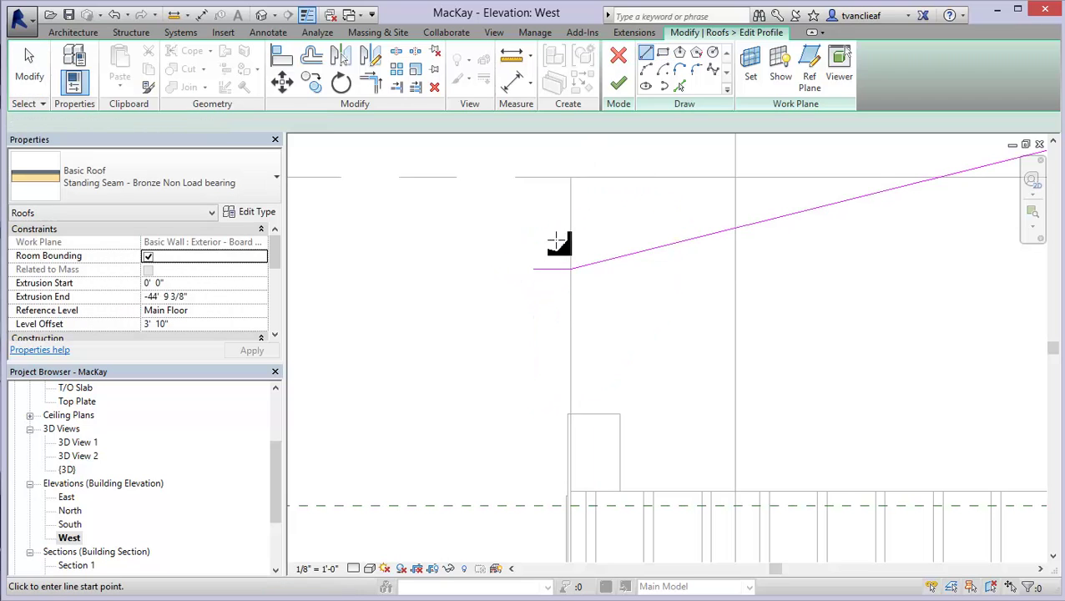
# - Add a vertical helper line, about 3" long, downward from the outer end of the 8" helper line
pyautogui.click(533, 283)
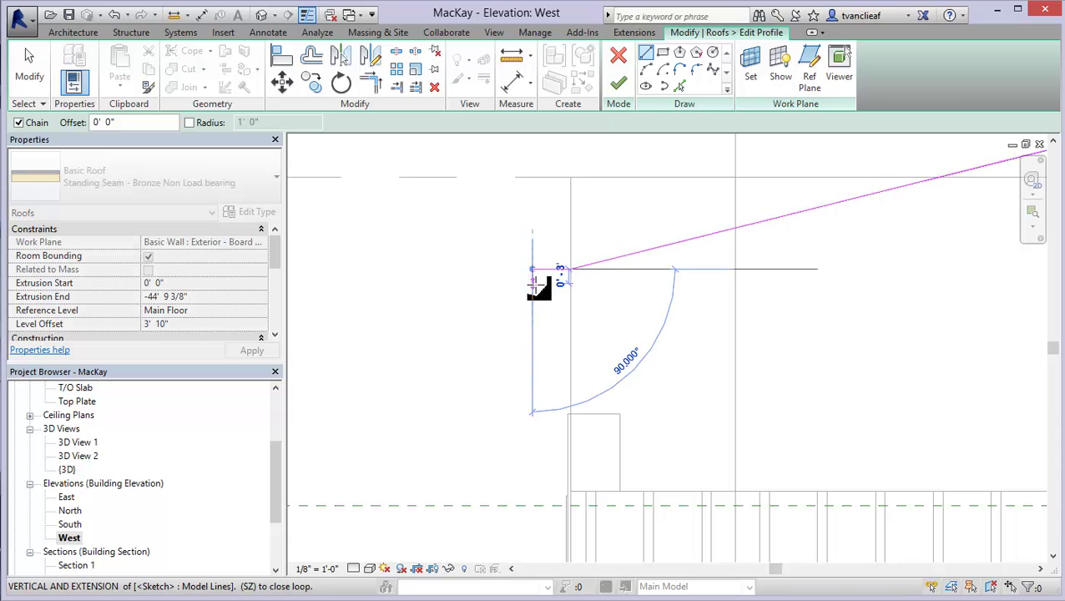
pyautogui.press('Escape')
pyautogui.press('Escape')
# - Extend the shallower slope line to the vertical helper line, and delete the two helper lines at that eave
pyautogui.scroll(3, 565, 252)
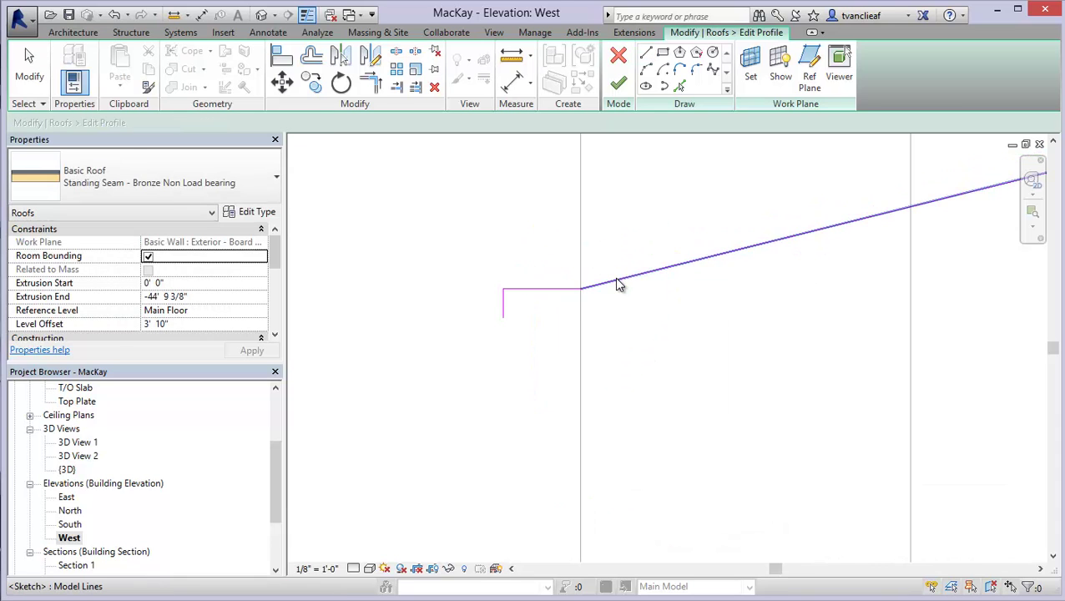
pyautogui.click(619, 280)
pyautogui.moveTo(517, 311)
pyautogui.mouseDown()
pyautogui.moveTo(499, 304)
pyautogui.moveTo(489, 276)
pyautogui.mouseUp()
pyautogui.click(504, 326)
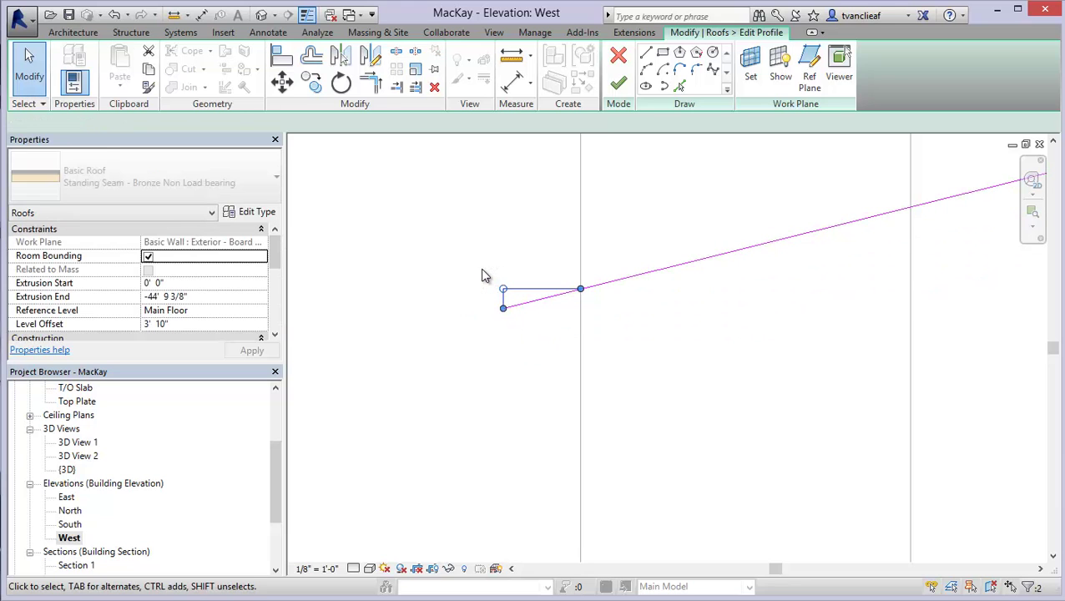
pyautogui.press('Delete')
# - Finish the profile edit to apply both eave overhangs to the extruded roof, and clear the selection
pyautogui.scroll(-4, 485, 276)
pyautogui.scroll(-3, 518, 303)
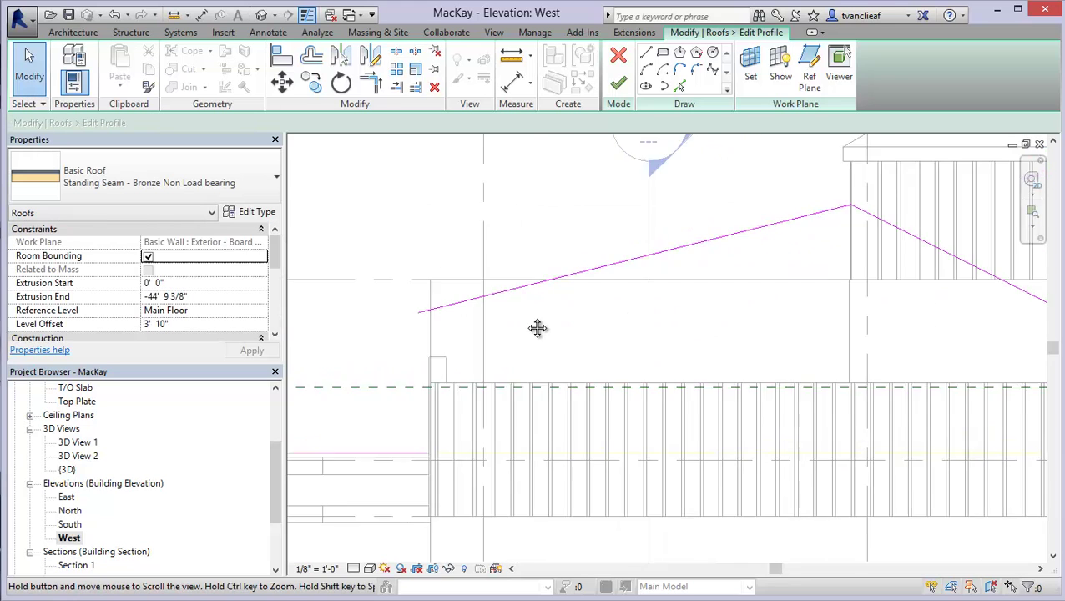
pyautogui.click(618, 84)
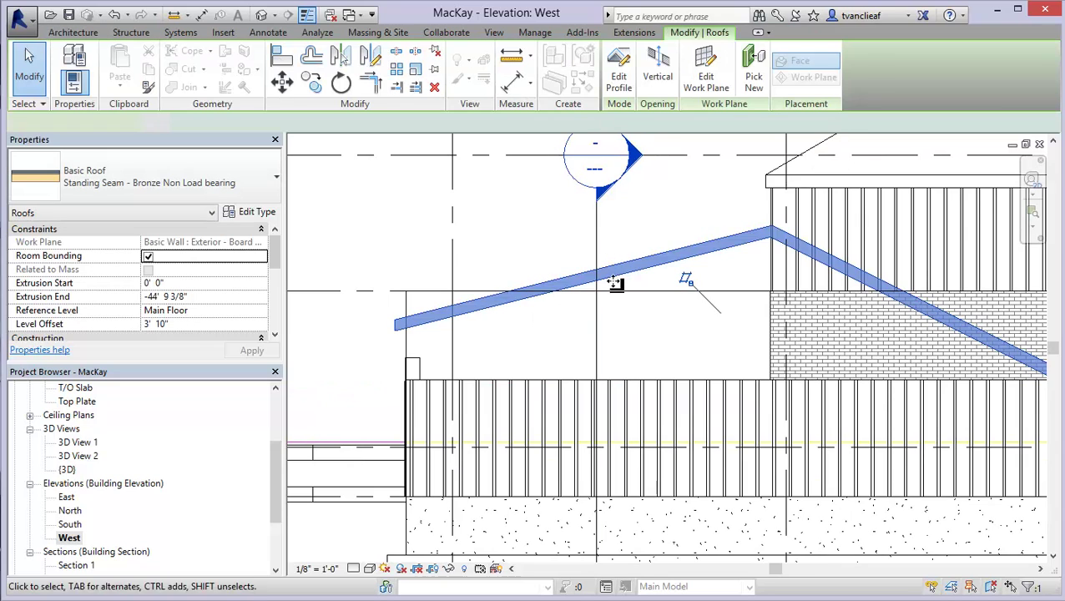
pyautogui.moveTo(583, 316); pyautogui.dragTo(507, 316, button='middle')
pyautogui.scroll(-1, 601, 307)
pyautogui.moveTo(662, 311); pyautogui.dragTo(624, 309, button='middle')
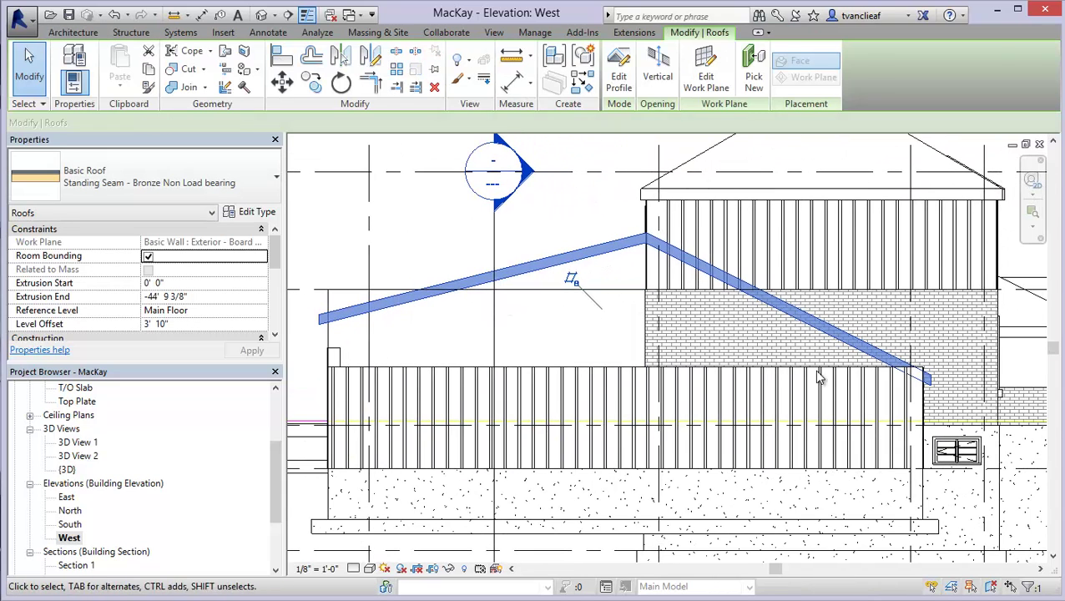
pyautogui.press('Escape')
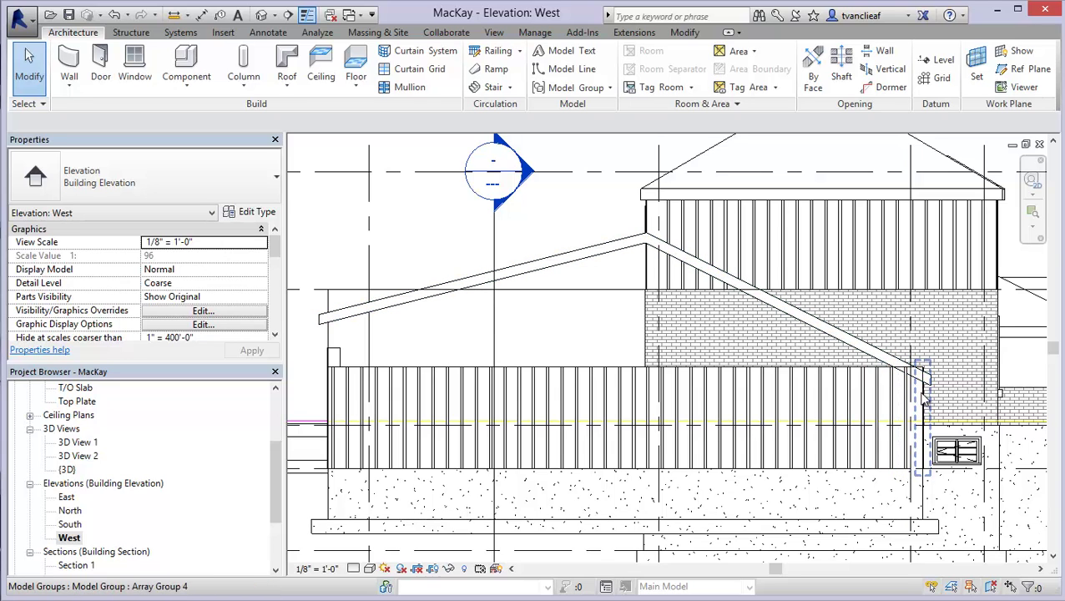
# - Attach the top of the Exterior - Board & Batten 2x6 gable wall to the two-slope roof above it
pyautogui.moveTo(405, 364); pyautogui.dragTo(443, 357, button='middle')
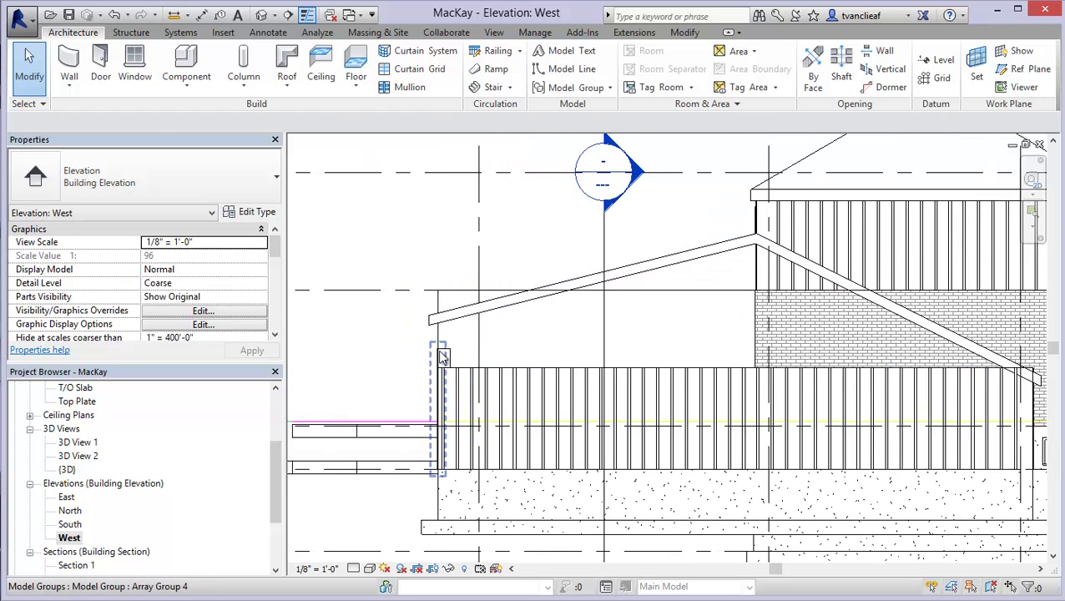
pyautogui.moveTo(658, 259); pyautogui.dragTo(609, 274, button='middle')
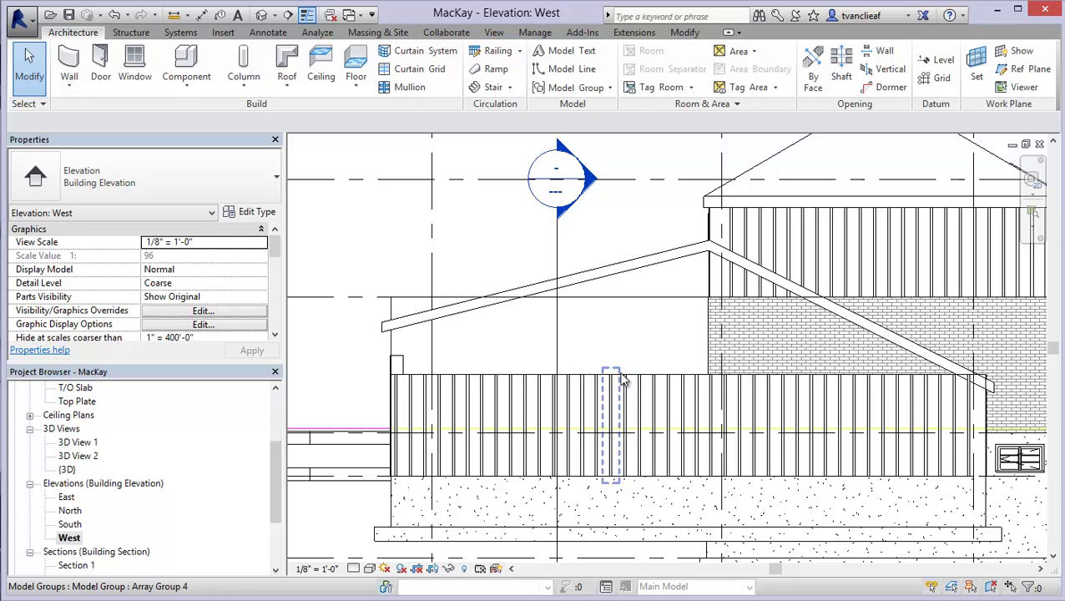
pyautogui.scroll(2, 630, 381)
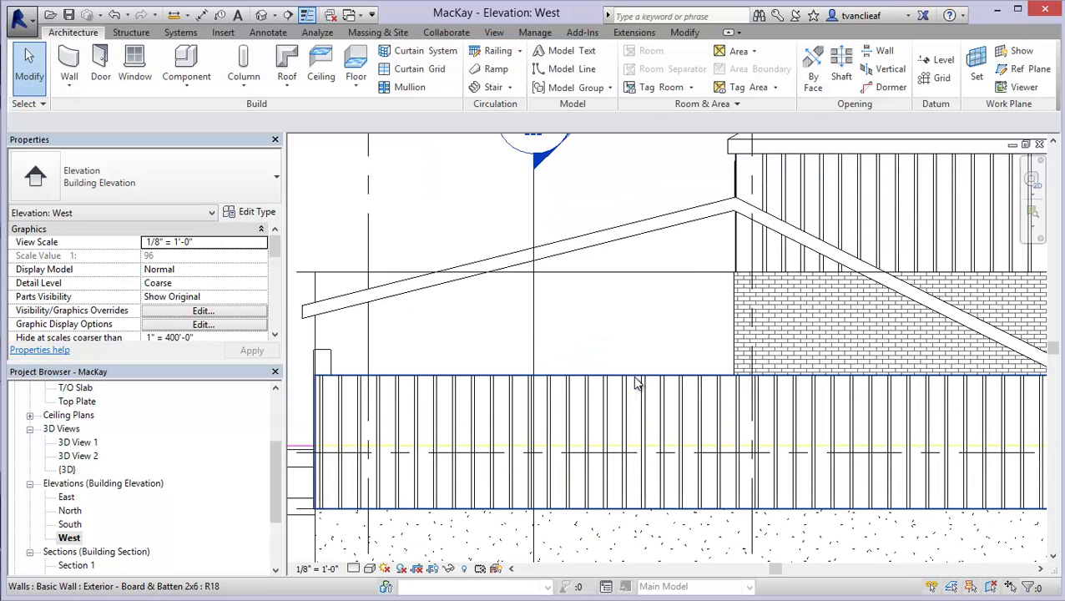
pyautogui.click(637, 383)
pyautogui.click(730, 75)
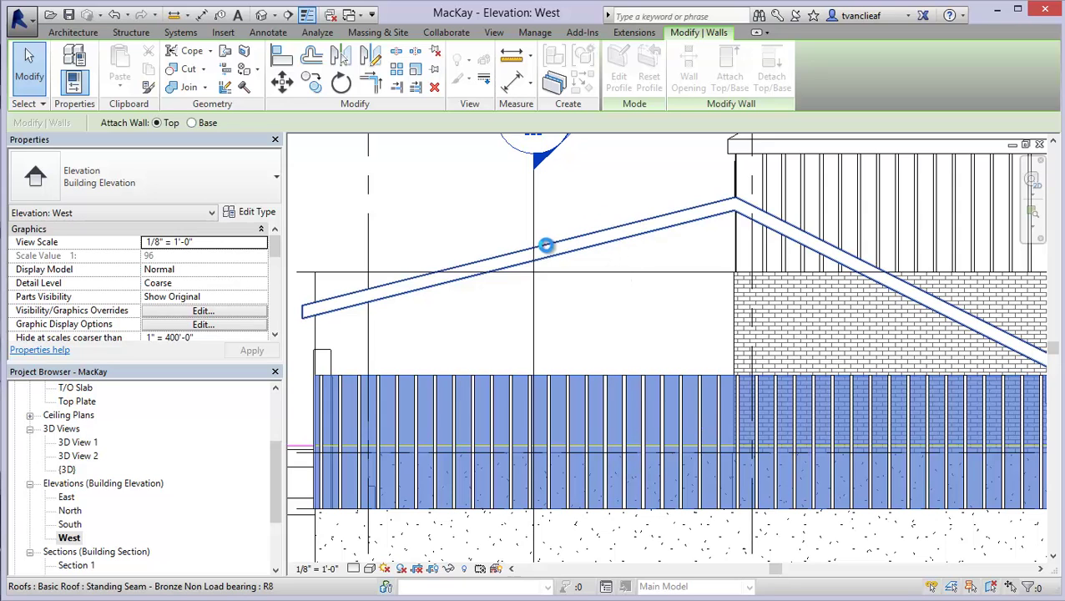
pyautogui.click(596, 229)
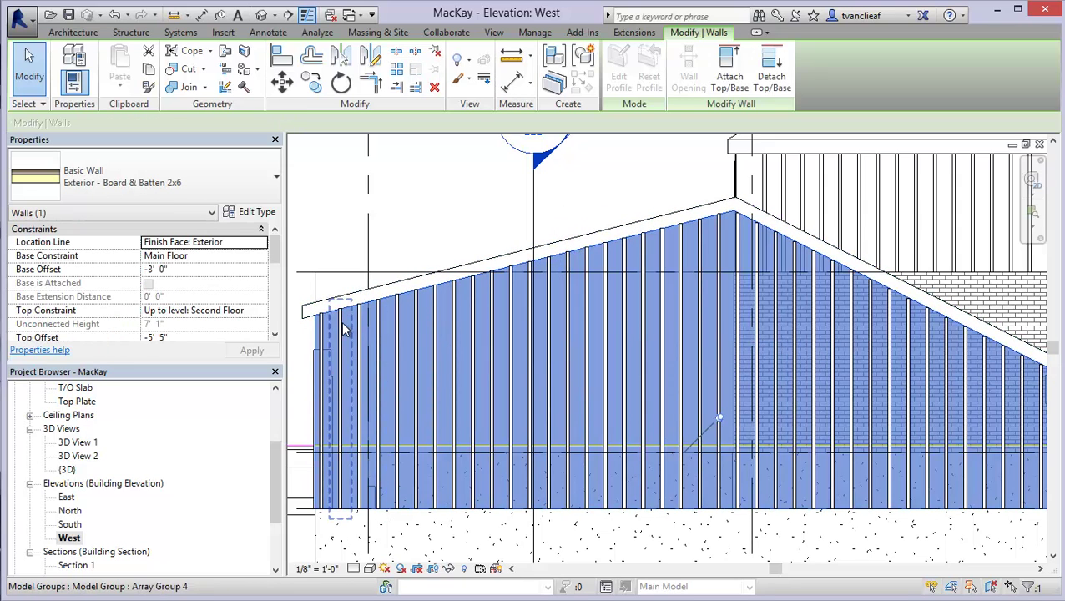
pyautogui.press('Escape')
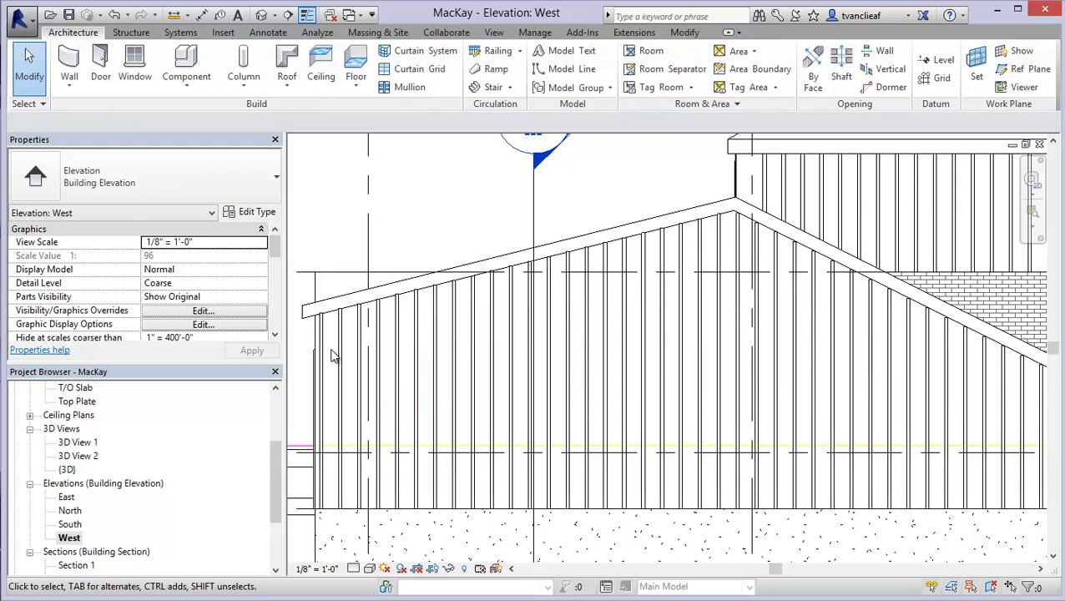
# - Open the default 3D view of the house
pyautogui.scroll(-5, 585, 275)
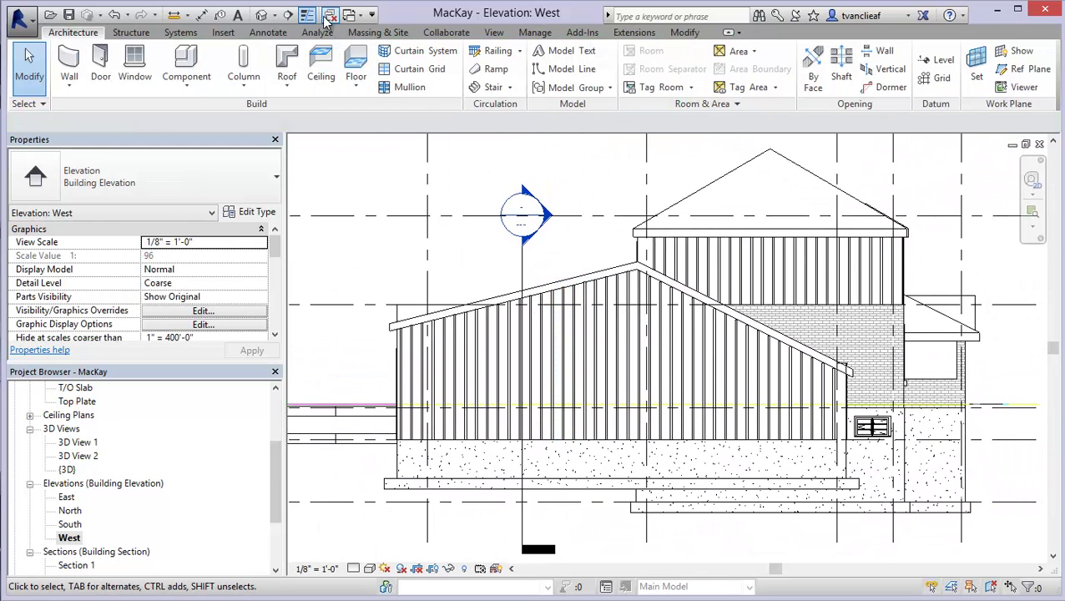
pyautogui.click(264, 16)
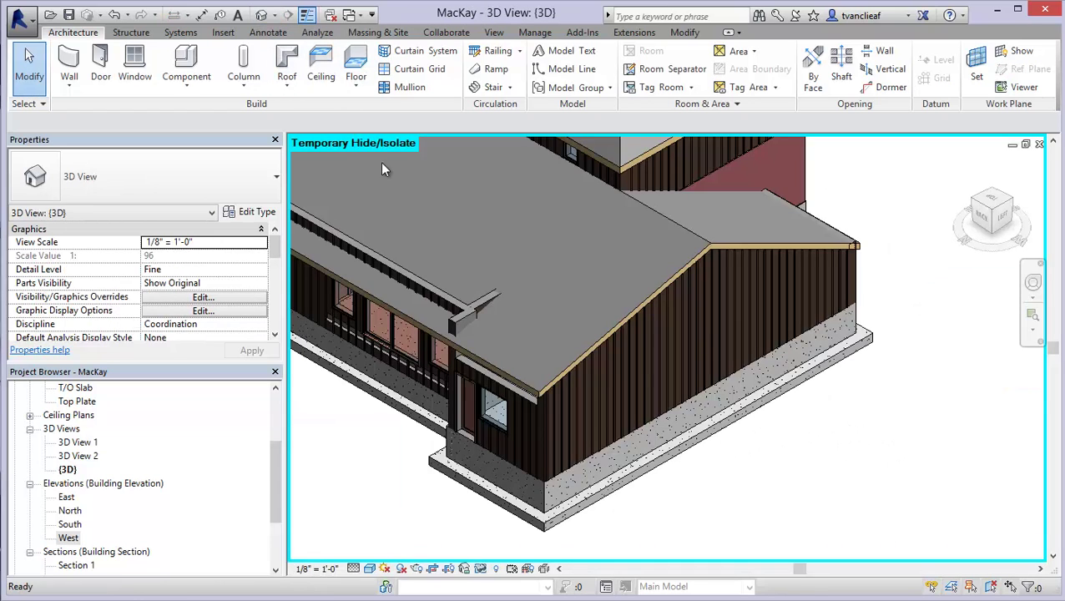
# - Attach the top of the rear Board & Batten eave wall beside the gable to the two-slope roof above it
pyautogui.moveTo(641, 280); pyautogui.dragTo(584, 325, button='middle')
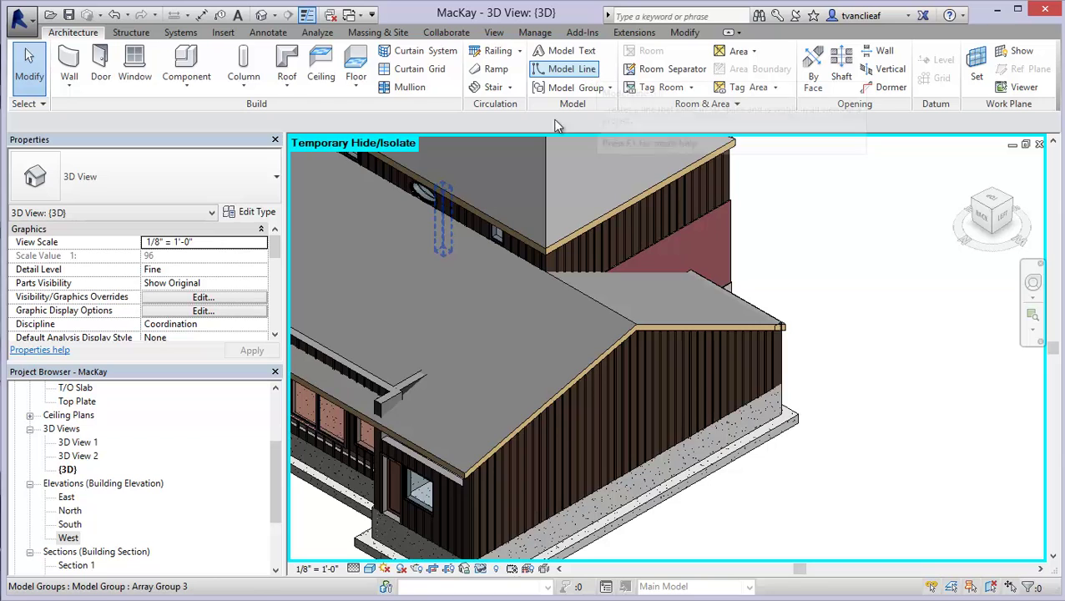
pyautogui.scroll(5, 445, 458)
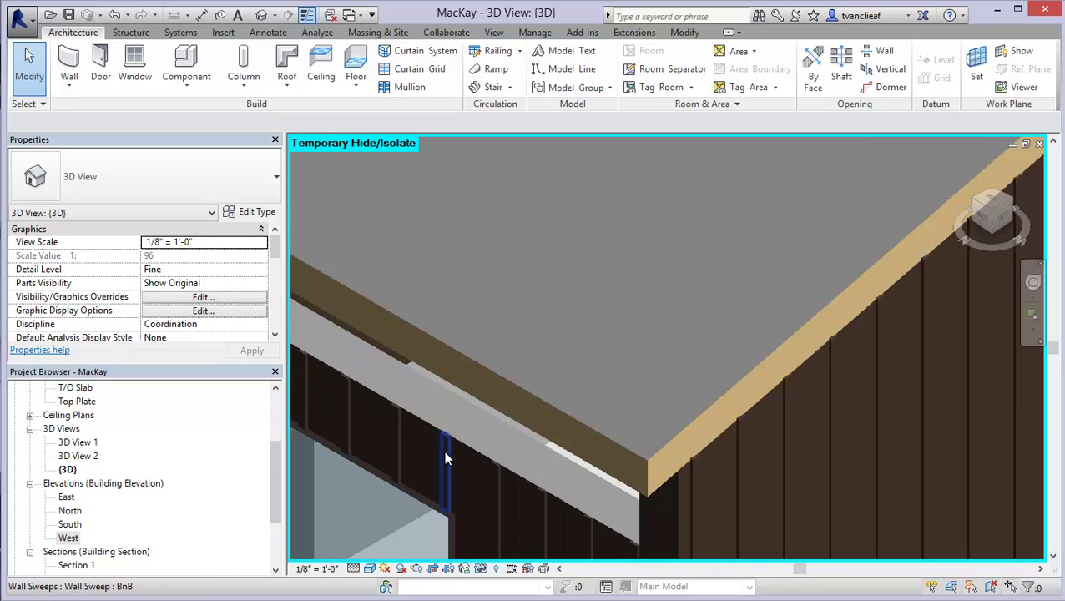
pyautogui.click(431, 423)
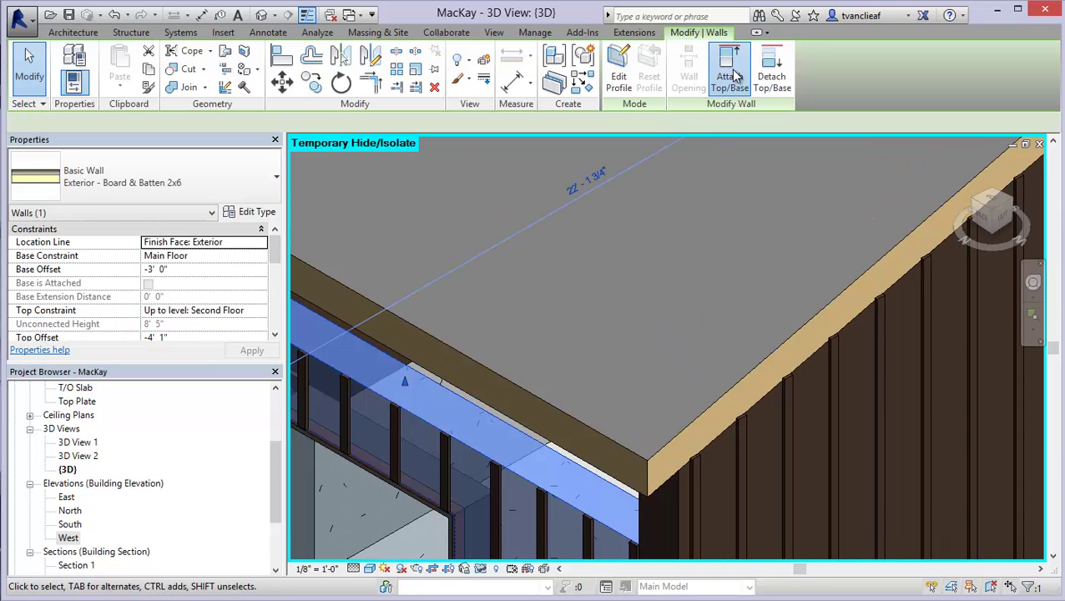
pyautogui.click(730, 74)
pyautogui.click(516, 384)
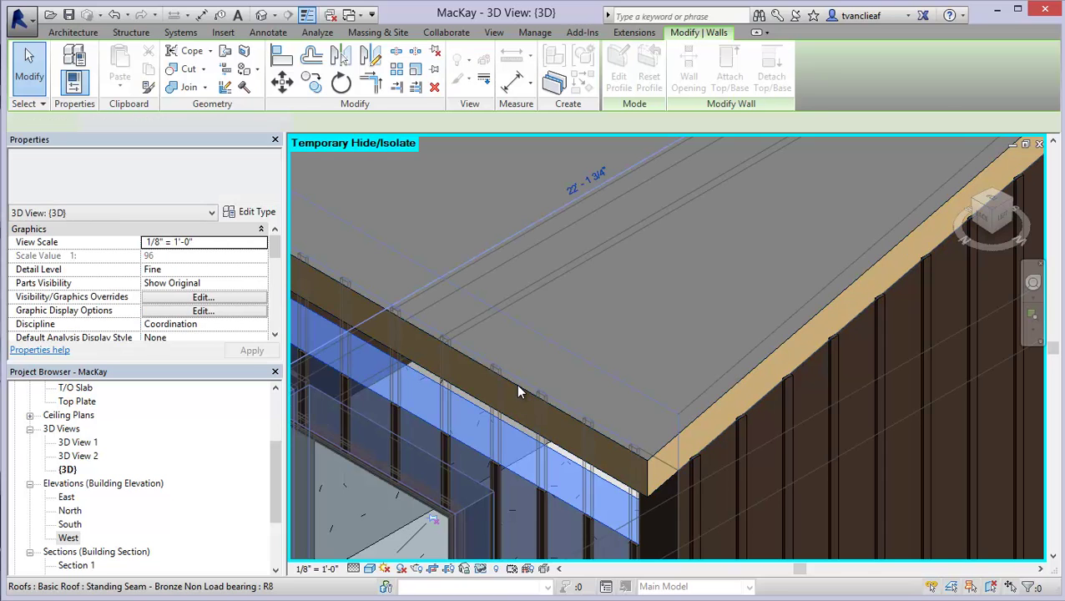
# - Attach the top of the Board & Batten wall around the garage door to the two-slope roof
pyautogui.scroll(-3, 534, 389)
pyautogui.moveTo(555, 391); pyautogui.dragTo(406, 447, button='middle')
pyautogui.click(960, 272)
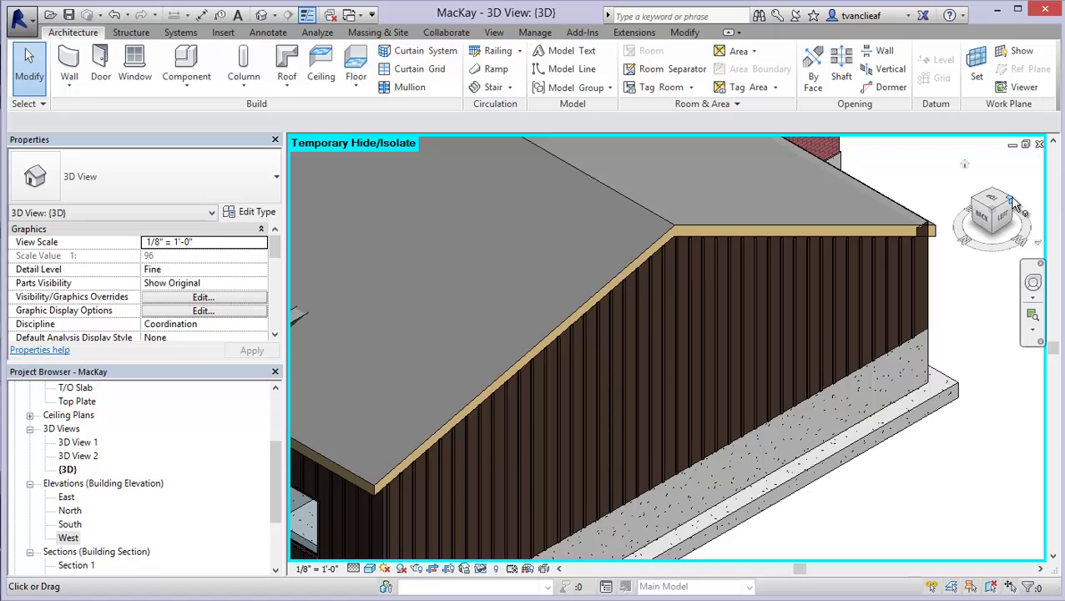
pyautogui.click(1016, 206)
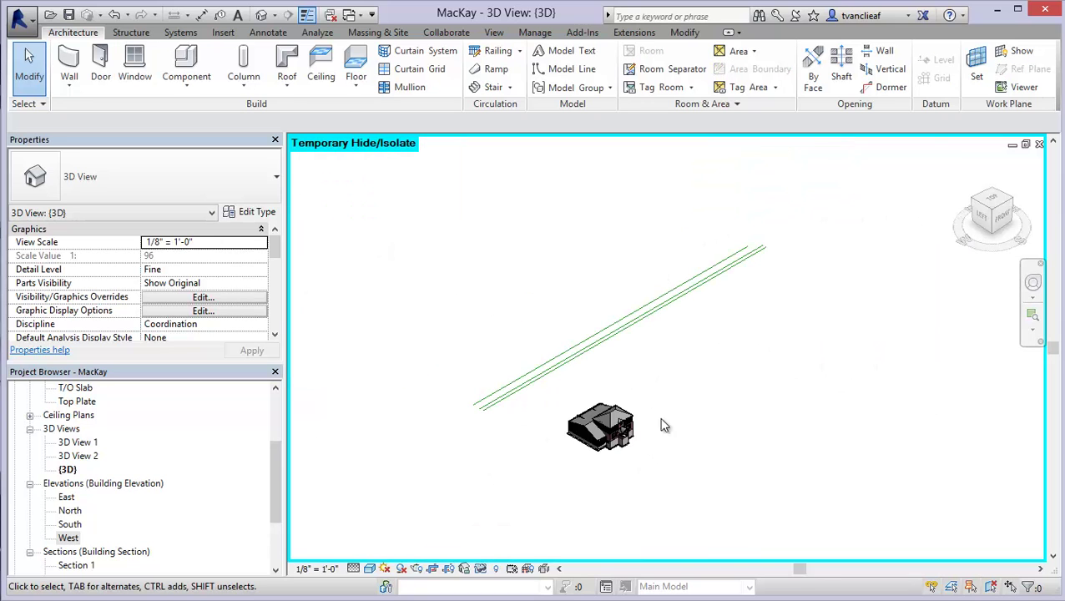
pyautogui.scroll(12, 607, 449)
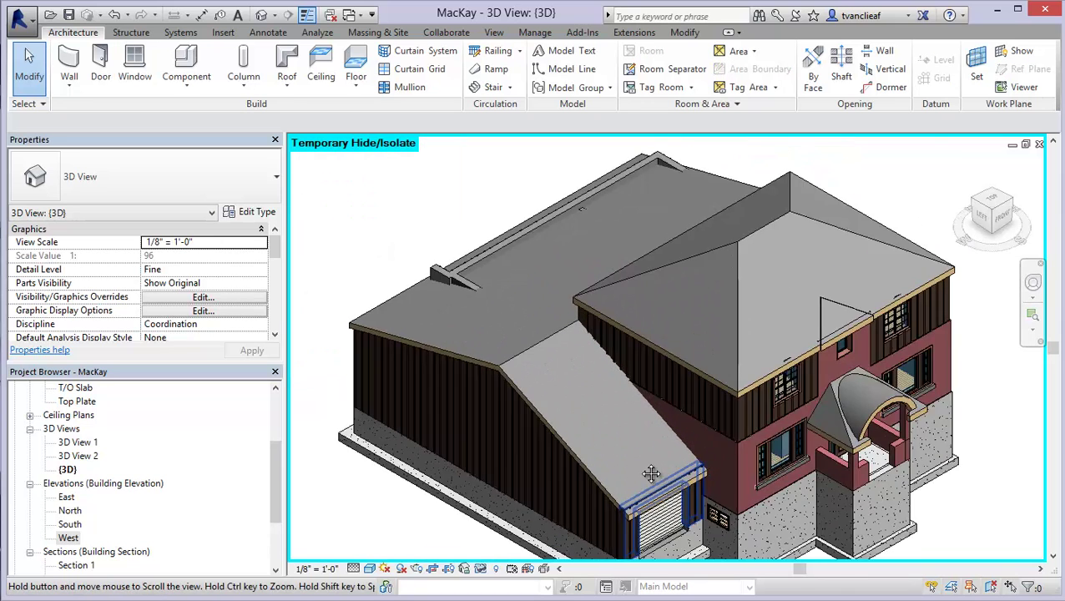
pyautogui.scroll(4, 611, 447)
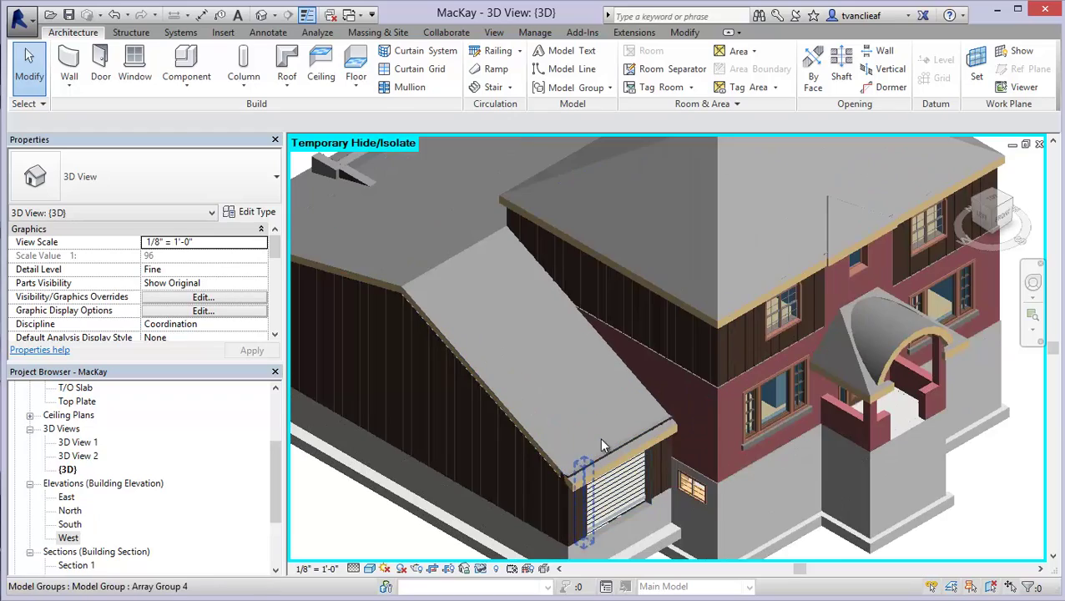
pyautogui.scroll(4, 576, 493)
pyautogui.moveTo(450, 526); pyautogui.dragTo(556, 396, button='middle')
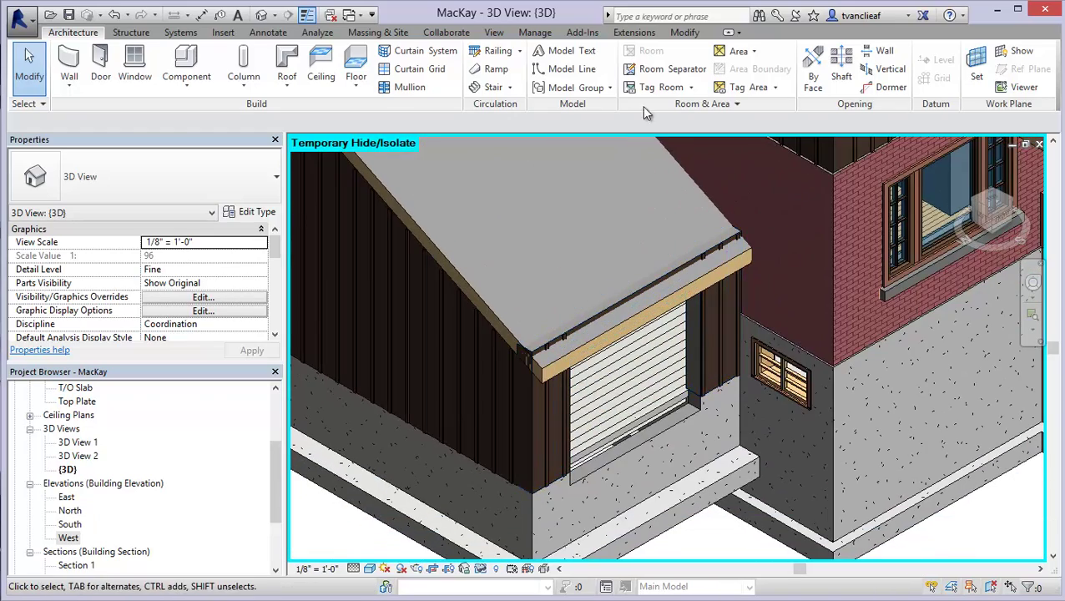
pyautogui.click(541, 495)
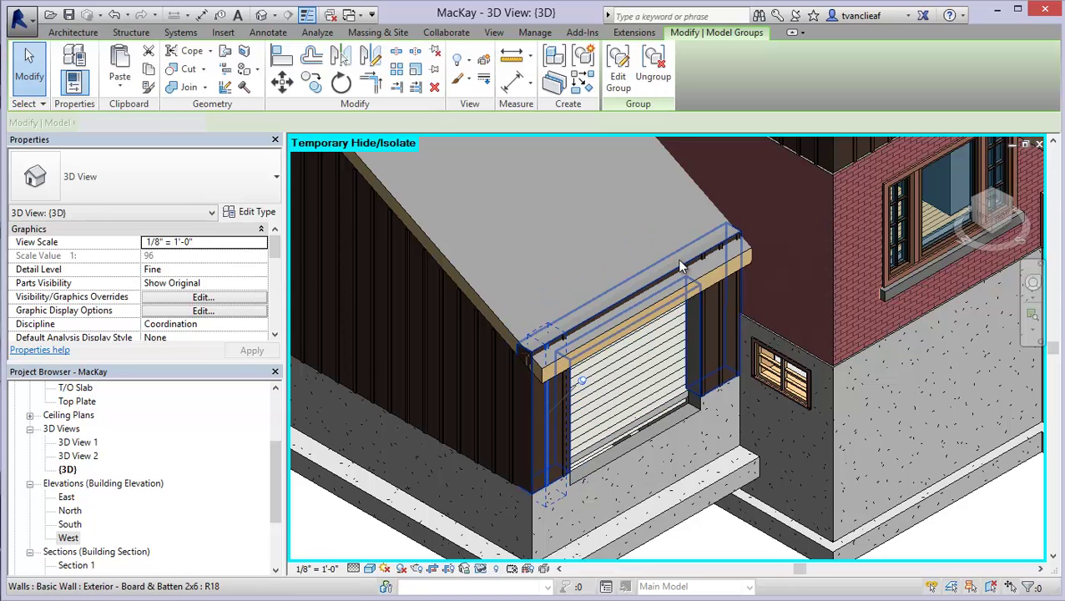
pyautogui.press('Escape')
pyautogui.scroll(3, 555, 485)
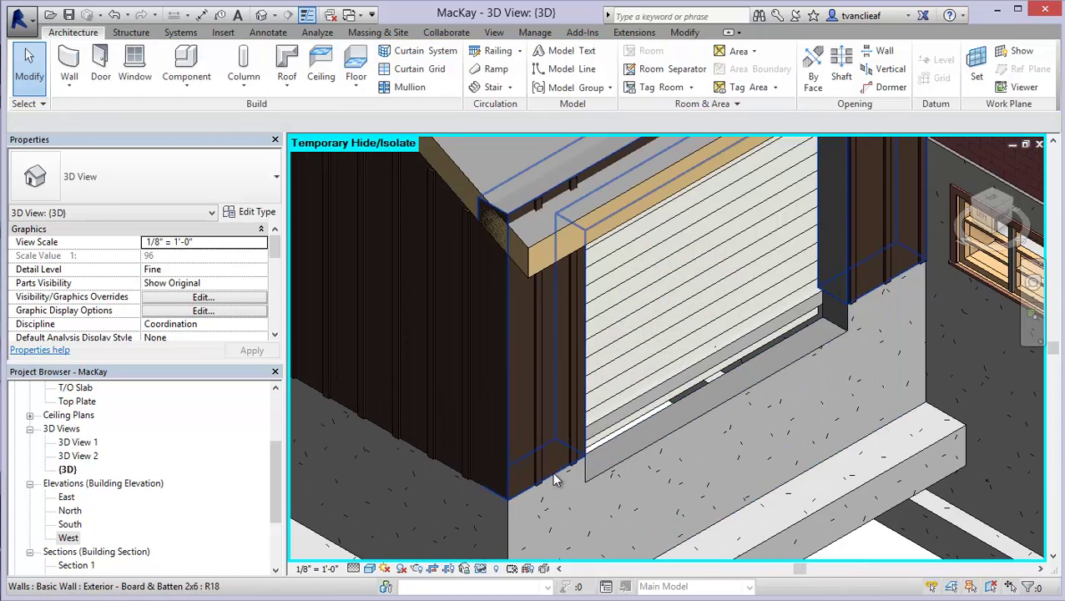
pyautogui.click(561, 478)
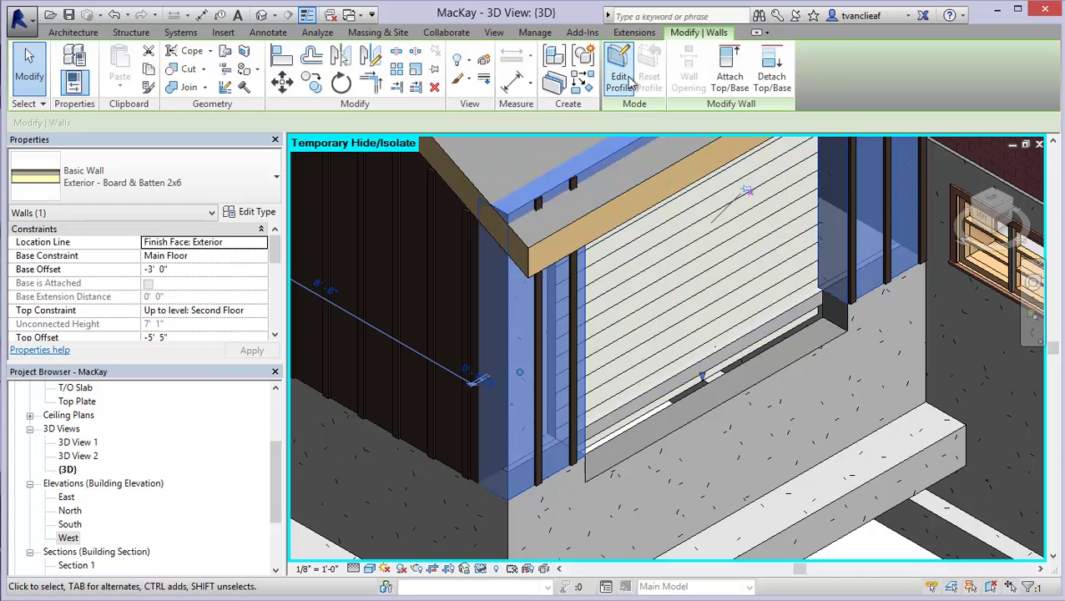
pyautogui.click(730, 67)
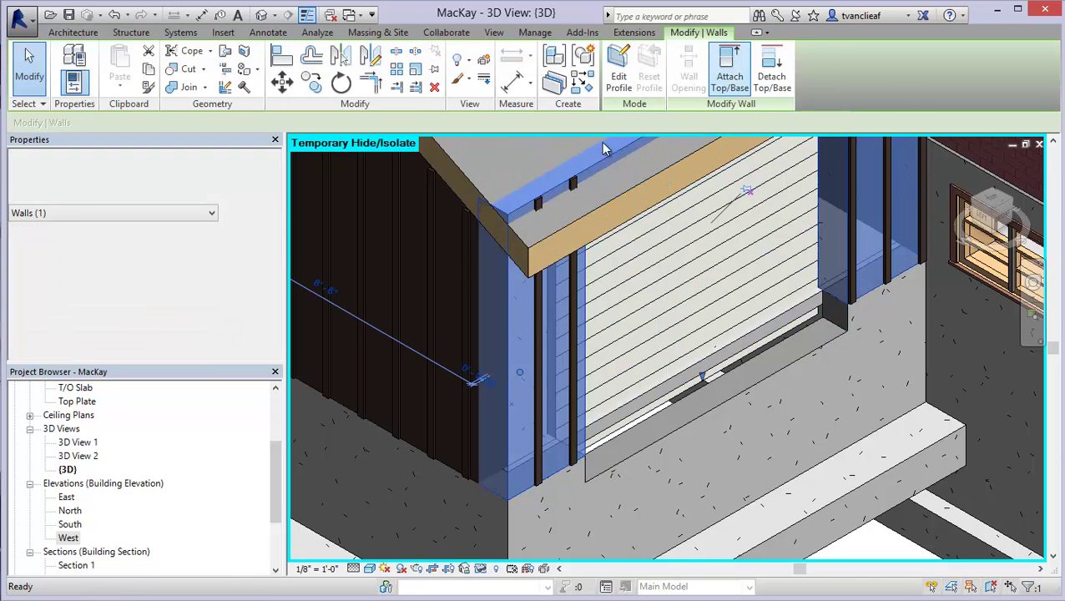
pyautogui.click(547, 235)
# - View the house from directly above and select the extruded roof running beneath the two-storey block's hip roof
pyautogui.scroll(-3, 471, 289)
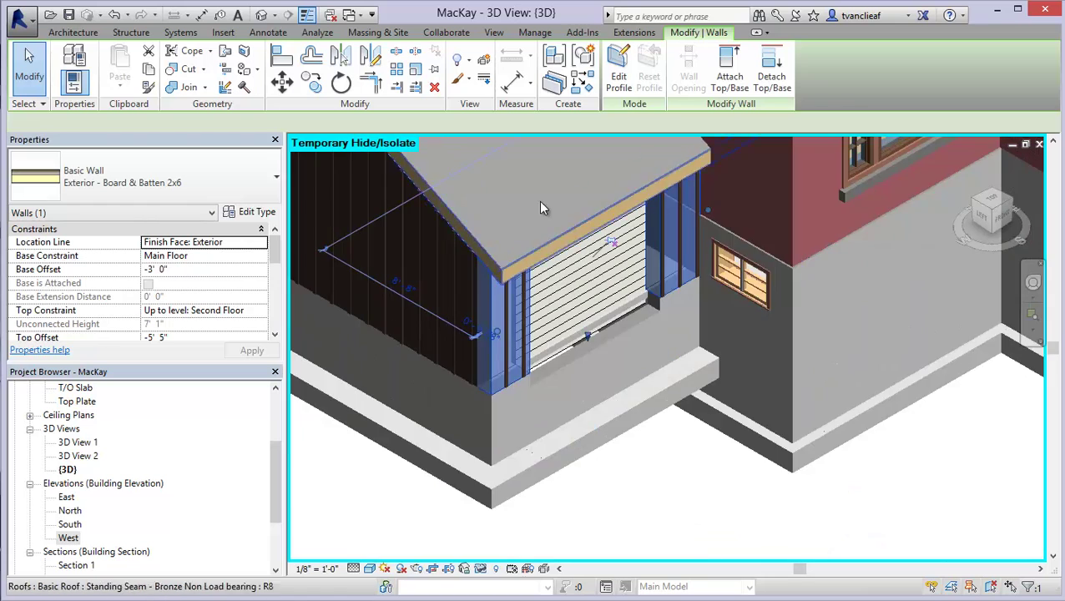
pyautogui.moveTo(559, 257); pyautogui.dragTo(540, 458, button='middle')
pyautogui.scroll(-2, 525, 307)
pyautogui.scroll(-3, 743, 290)
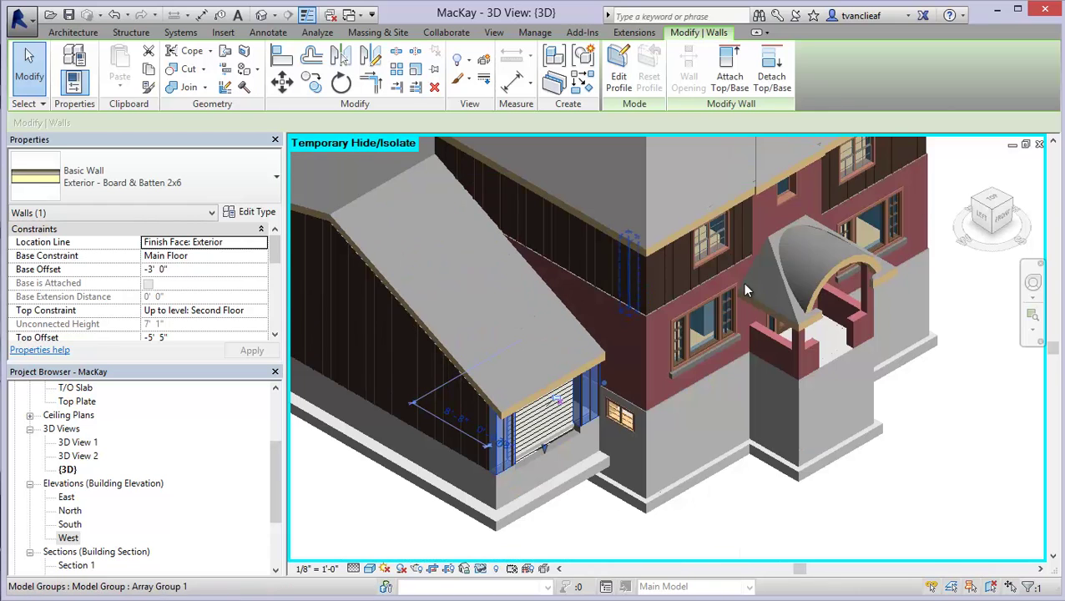
pyautogui.click(996, 206)
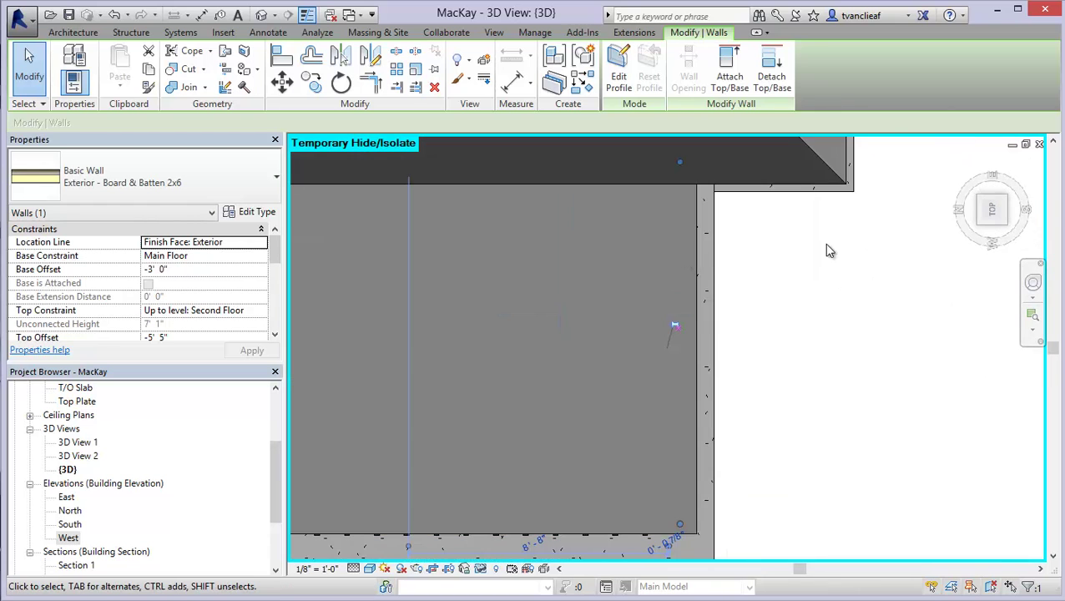
pyautogui.moveTo(739, 173); pyautogui.dragTo(797, 330, button='middle')
pyautogui.scroll(-4, 798, 328)
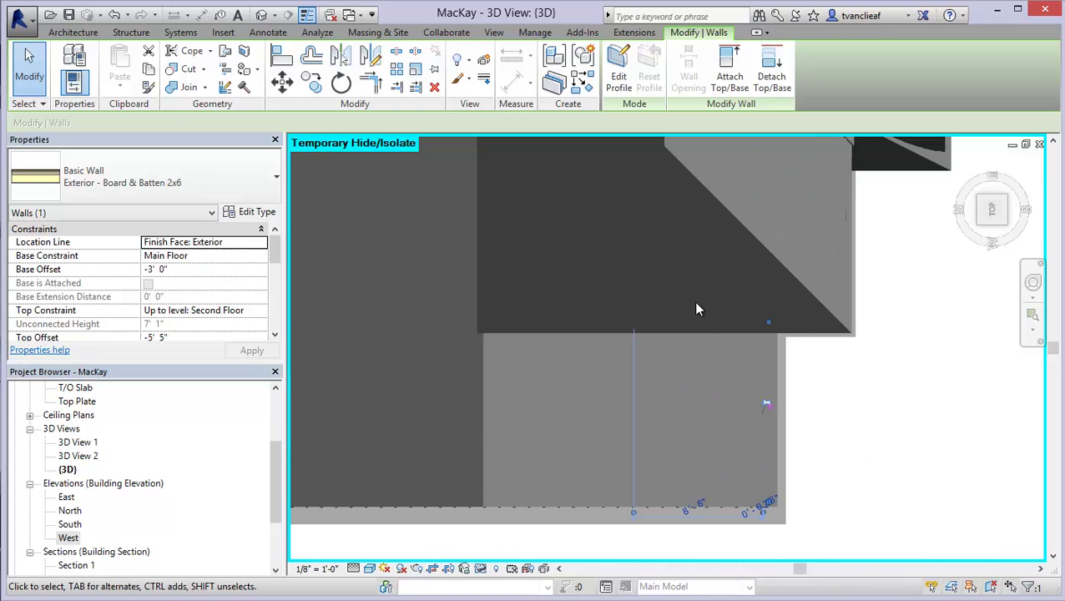
pyautogui.scroll(-3, 694, 301)
pyautogui.moveTo(652, 306); pyautogui.dragTo(667, 429, button='middle')
pyautogui.click(452, 295)
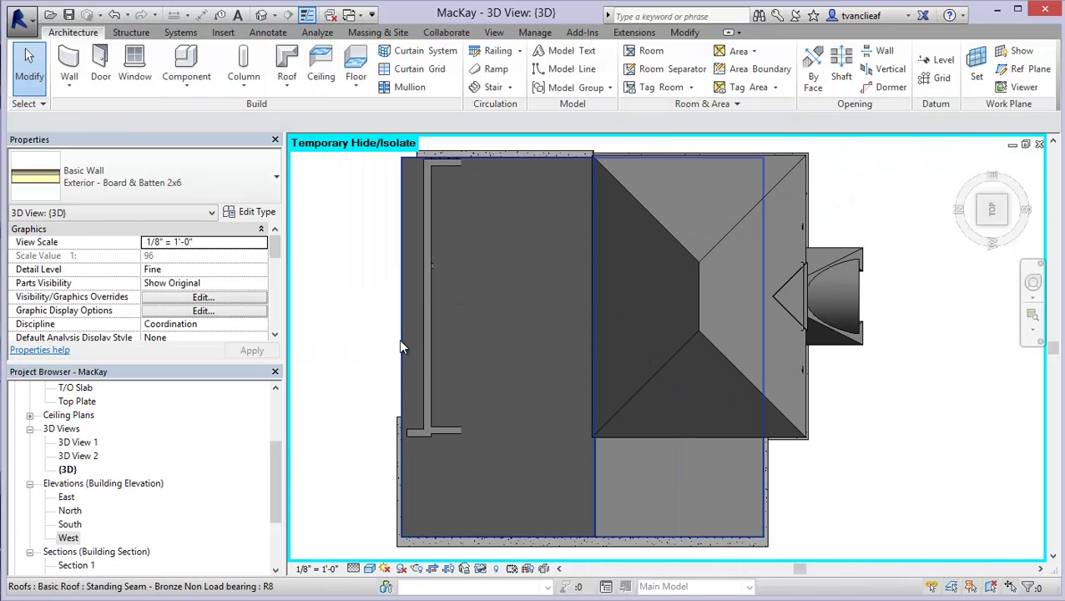
pyautogui.click(562, 430)
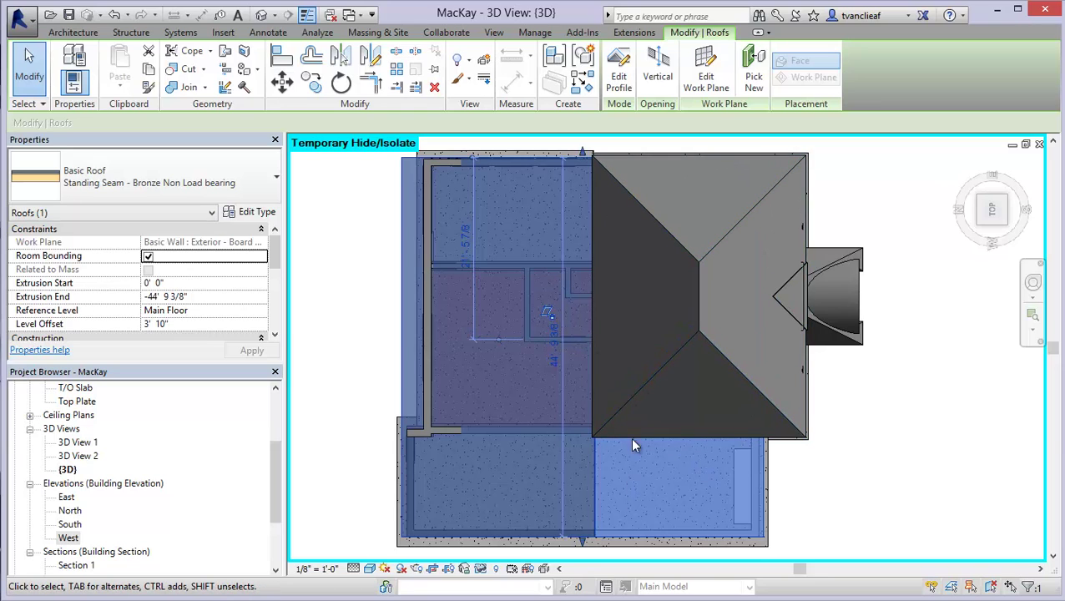
# - Set the 3D view's visual style to Wireframe and clear the roof selection
pyautogui.click(368, 569)
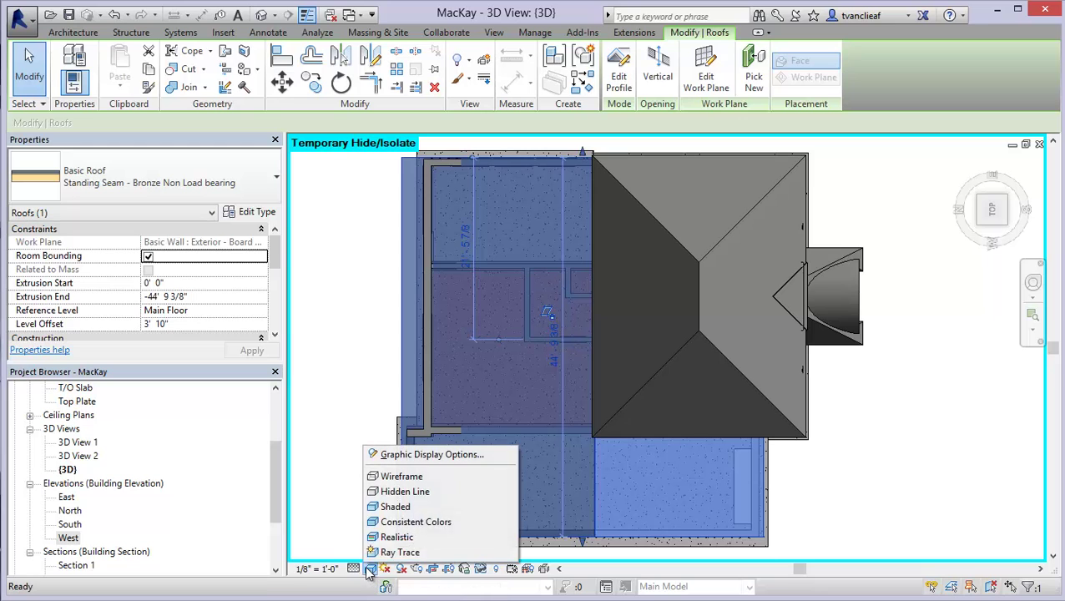
pyautogui.click(399, 479)
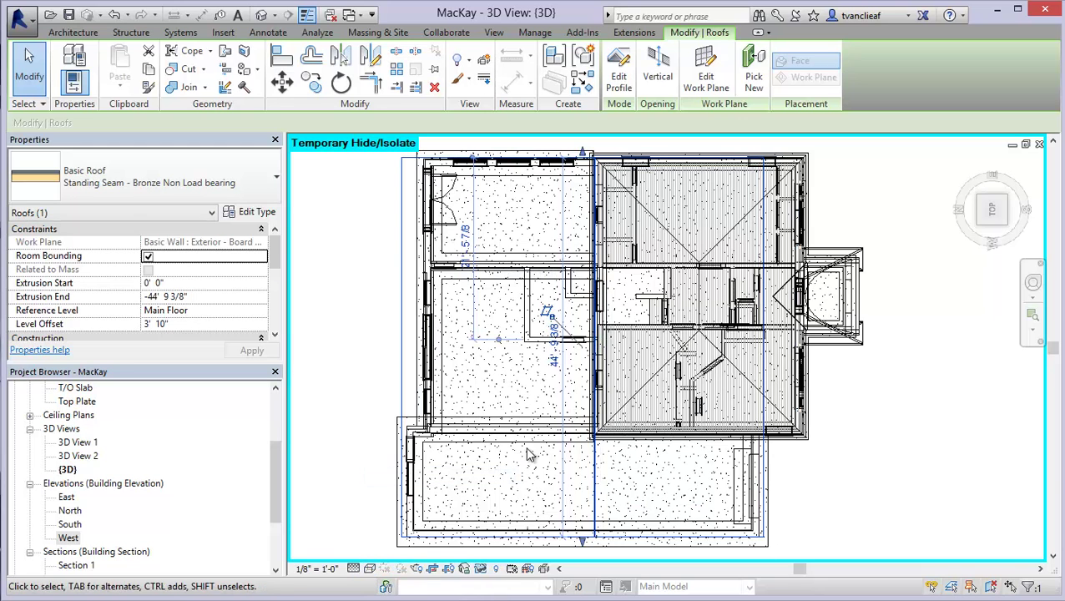
pyautogui.click(837, 424)
# - Start a vertical opening in the extruded Standing Seam roof
pyautogui.scroll(3, 706, 451)
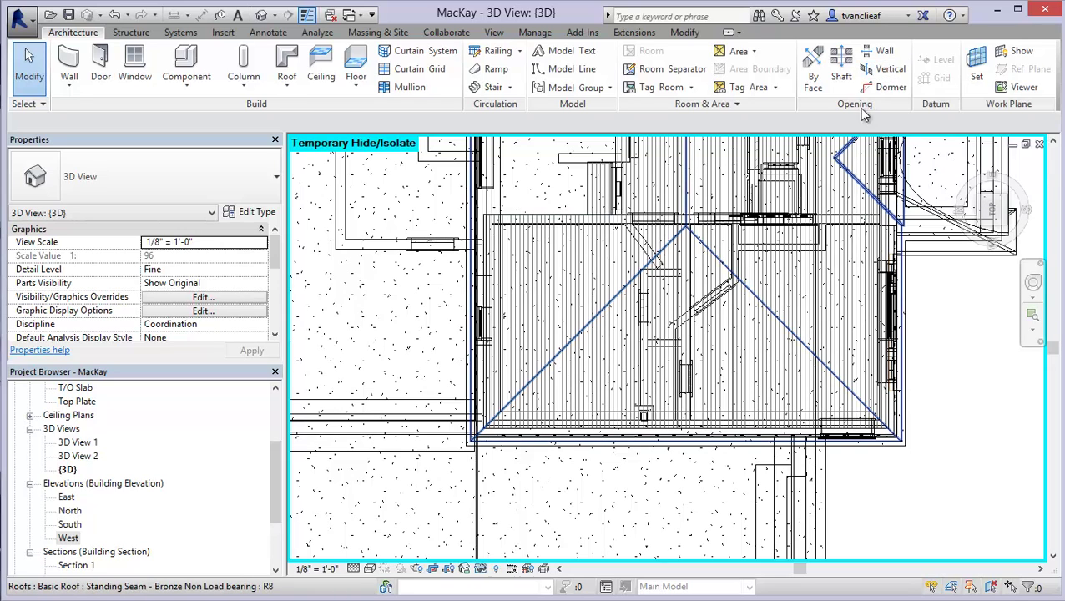
pyautogui.click(890, 72)
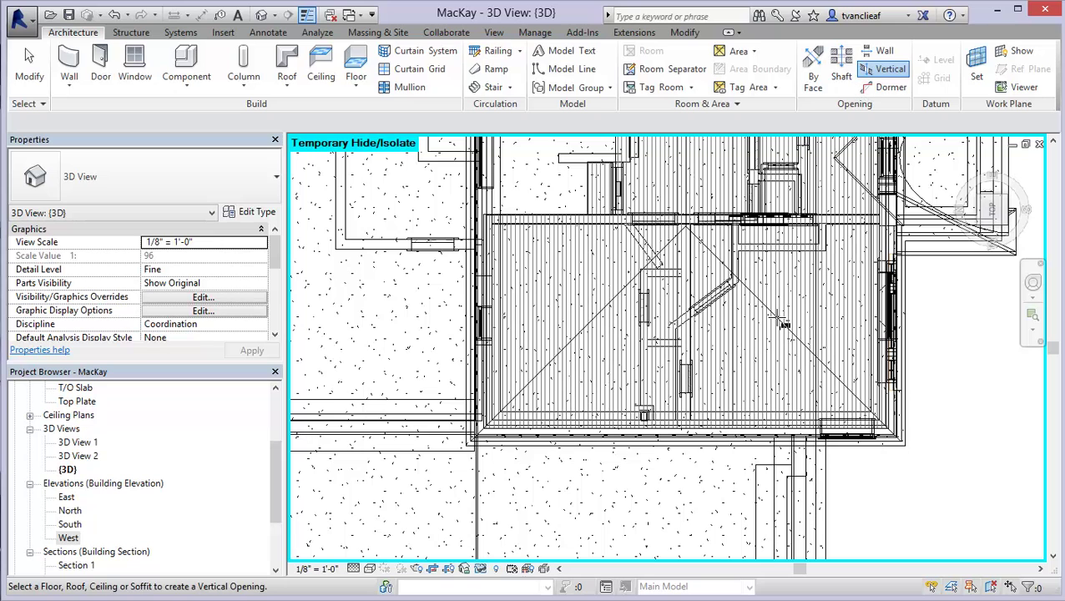
pyautogui.moveTo(777, 458); pyautogui.dragTo(756, 282, button='middle')
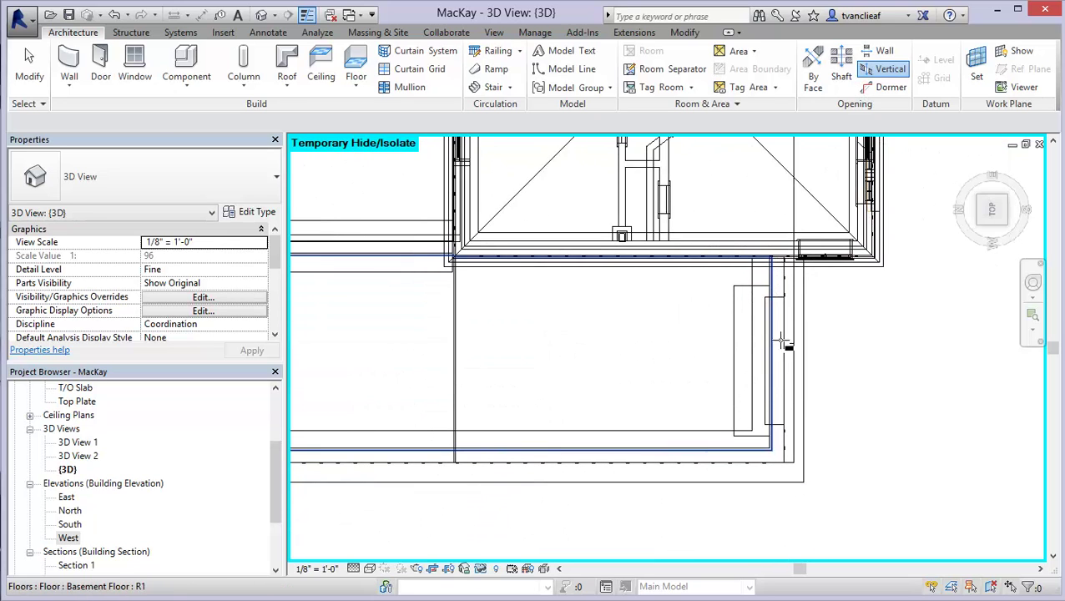
pyautogui.click(803, 468)
# - Start the opening boundary where the extruded roof's front eave edge meets the exterior face of the two-storey block's side wall
pyautogui.moveTo(563, 336)
pyautogui.mouseDown(button='middle')
pyautogui.moveTo(575, 380)
pyautogui.moveTo(552, 446)
pyautogui.mouseUp(button='middle')
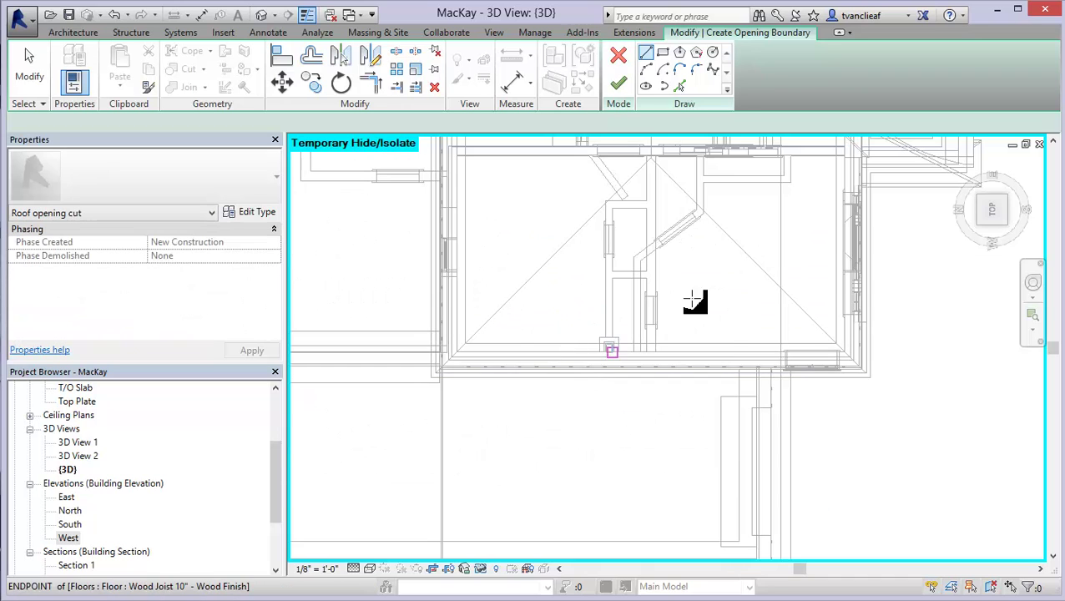
pyautogui.scroll(6, 756, 351)
pyautogui.moveTo(744, 435); pyautogui.dragTo(734, 340, button='middle')
pyautogui.moveTo(702, 131); pyautogui.dragTo(743, 413, button='middle')
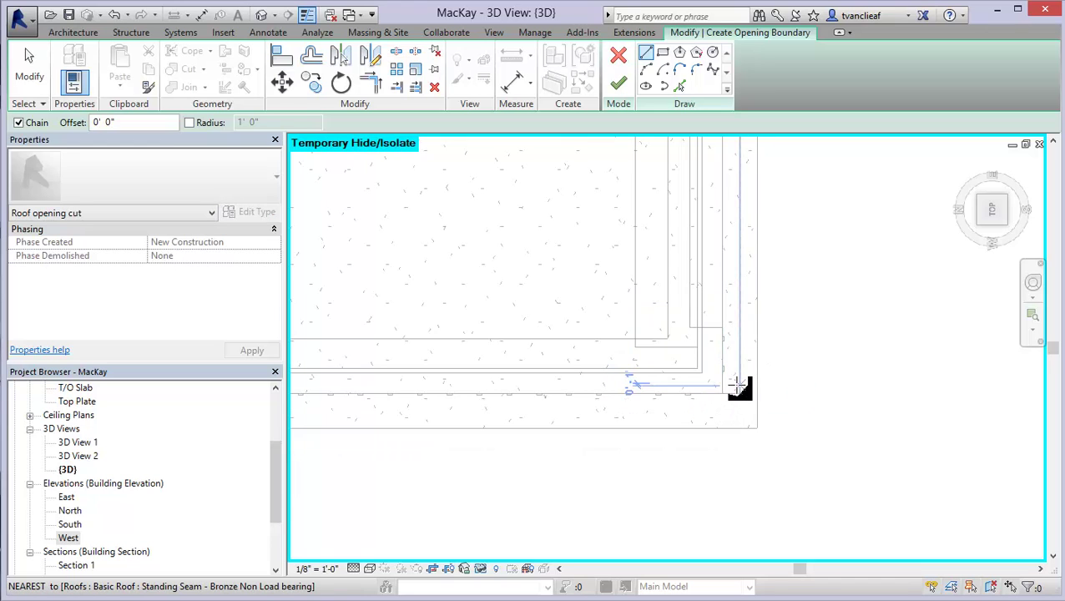
pyautogui.moveTo(749, 221); pyautogui.dragTo(734, 435, button='middle')
pyautogui.scroll(4, 734, 323)
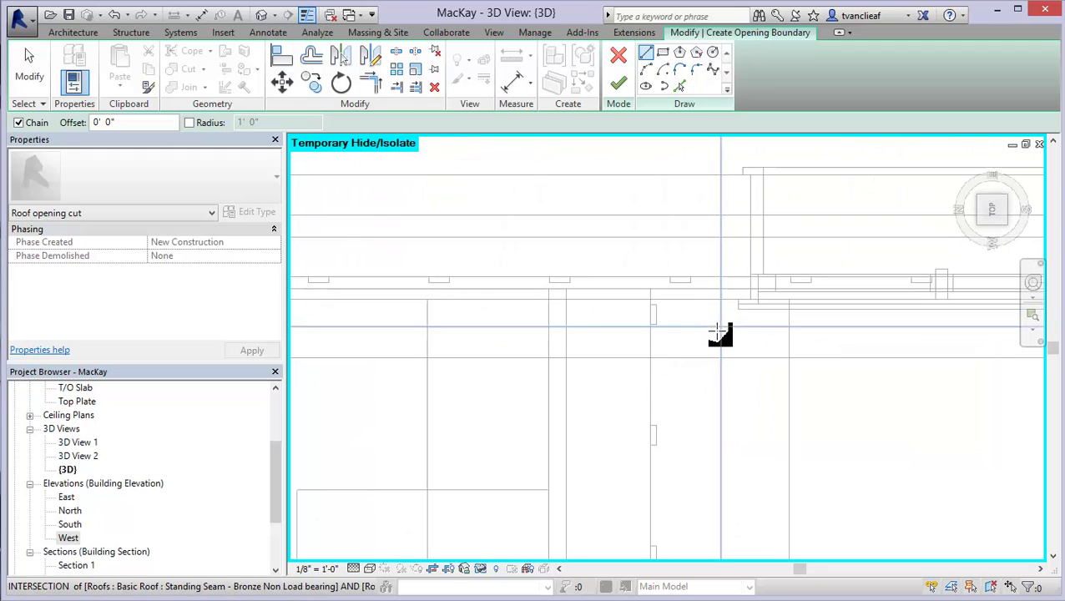
pyautogui.click(722, 276)
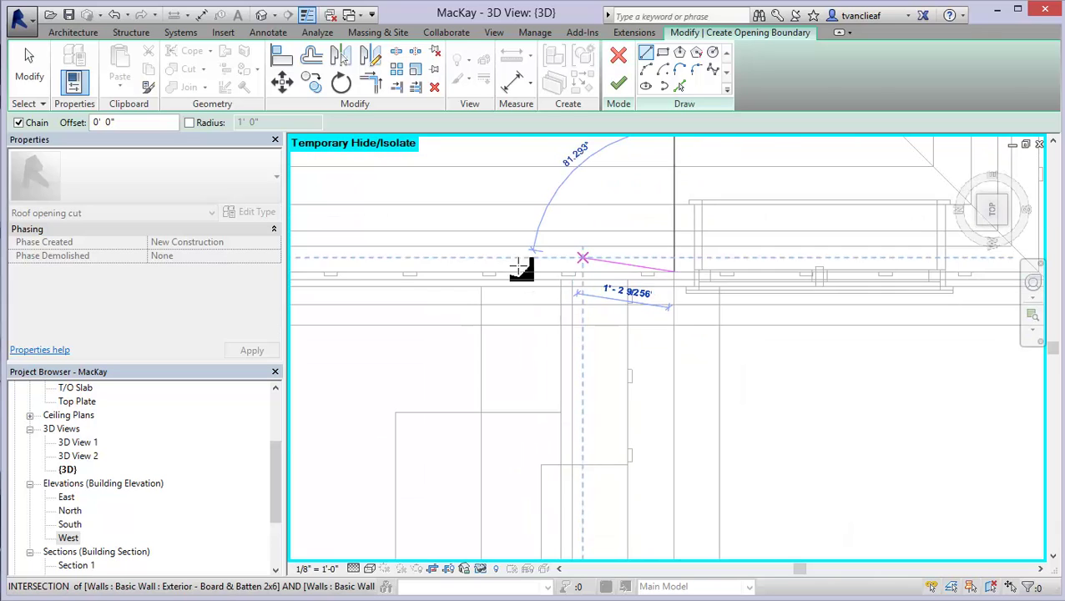
# - Draw the first boundary line along the two-storey block's side wall to its rear corner
pyautogui.moveTo(585, 269); pyautogui.dragTo(810, 280, button='middle')
pyautogui.scroll(-4, 558, 277)
pyautogui.moveTo(404, 276); pyautogui.dragTo(827, 331, button='middle')
pyautogui.scroll(1, 427, 327)
pyautogui.scroll(2, 428, 328)
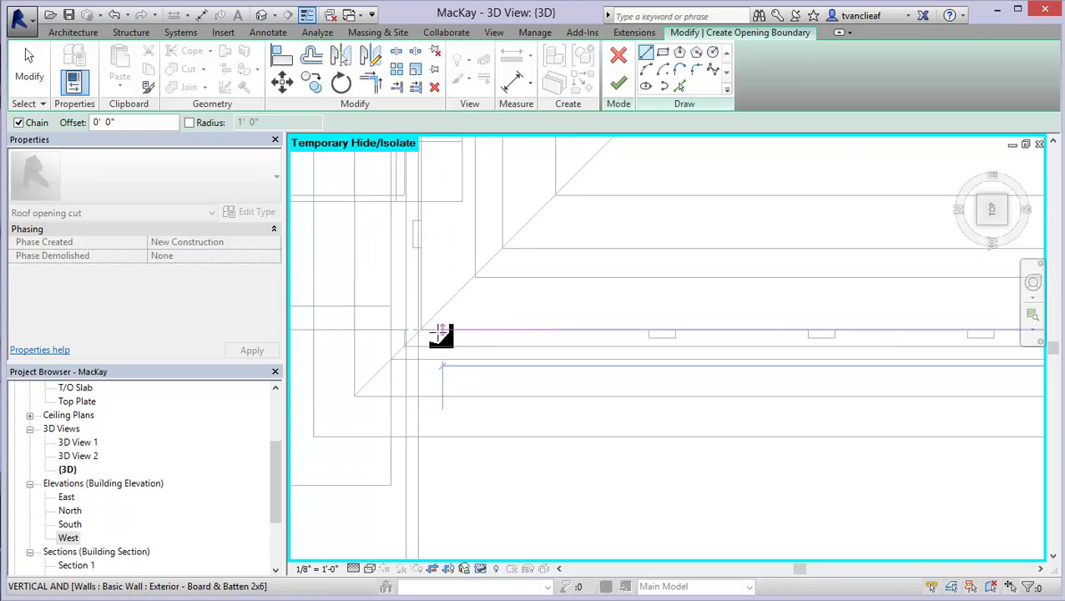
pyautogui.scroll(2, 426, 330)
pyautogui.moveTo(403, 307); pyautogui.dragTo(468, 396, button='middle')
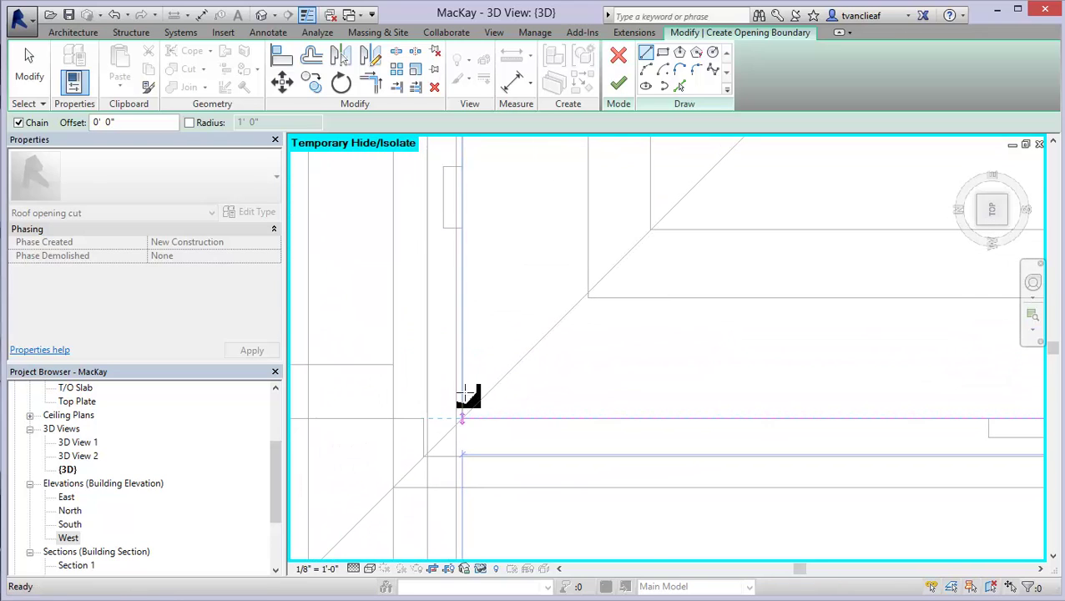
pyautogui.scroll(2, 468, 388)
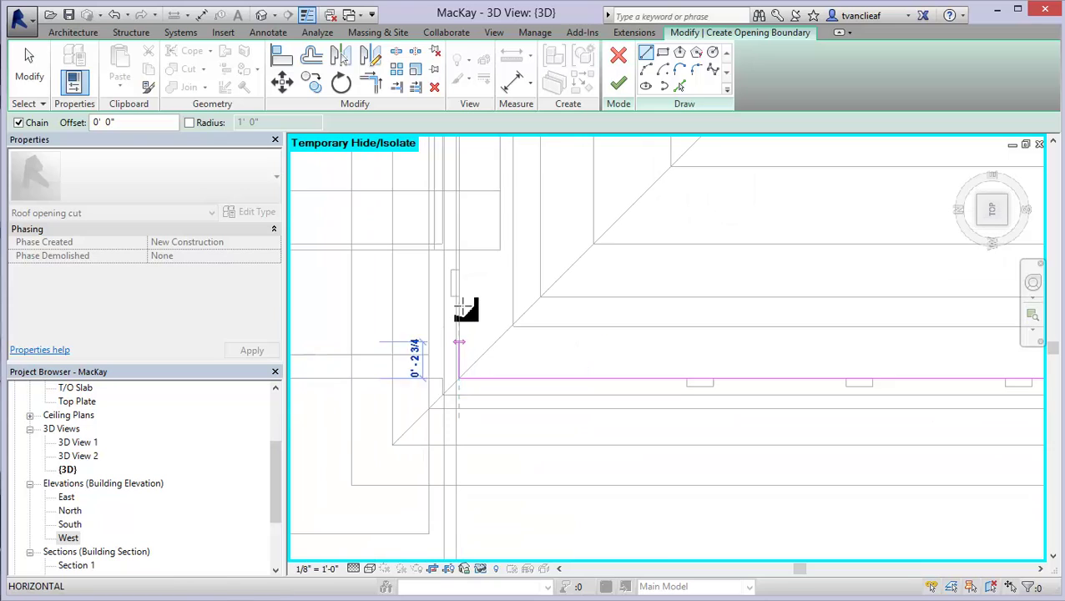
# - Draw a boundary line about 35' 6" along the block's rear wall past the far roof edge, and one about 19' 10 1/8" across toward the front
pyautogui.moveTo(469, 308)
pyautogui.mouseDown(button='middle')
pyautogui.moveTo(471, 267)
pyautogui.moveTo(450, 380)
pyautogui.mouseUp(button='middle')
pyautogui.scroll(-2, 446, 376)
pyautogui.moveTo(456, 214); pyautogui.dragTo(441, 511, button='middle')
pyautogui.scroll(-1, 434, 417)
pyautogui.scroll(-1, 427, 217)
pyautogui.moveTo(424, 180); pyautogui.dragTo(437, 426, button='middle')
pyautogui.scroll(-4, 437, 426)
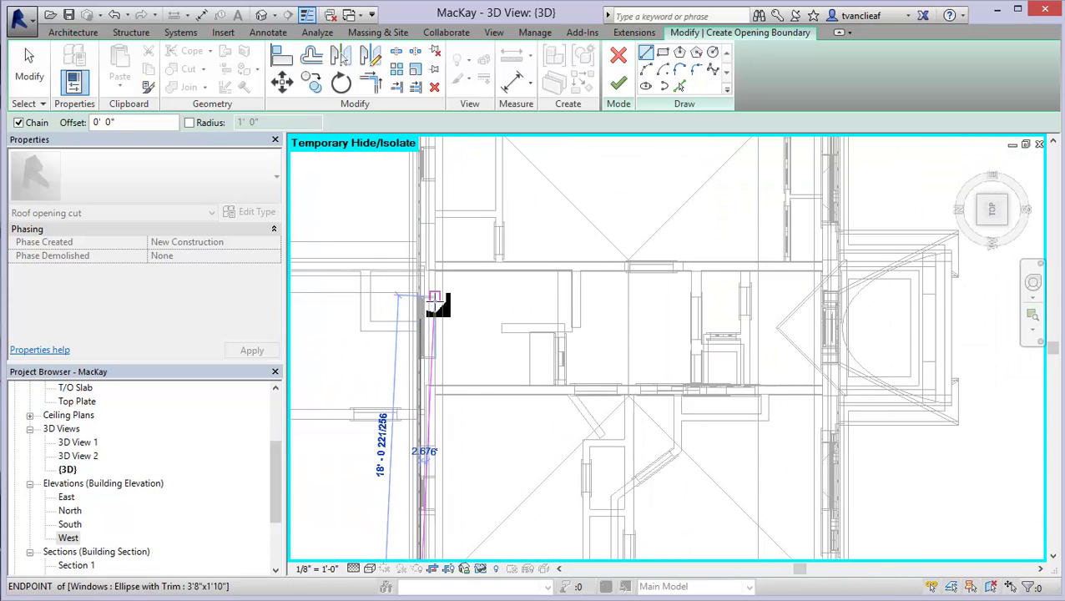
pyautogui.moveTo(435, 301)
pyautogui.mouseDown(button='middle')
pyautogui.moveTo(429, 238)
pyautogui.moveTo(425, 321)
pyautogui.mouseUp(button='middle')
pyautogui.scroll(1, 421, 309)
pyautogui.scroll(-3, 409, 250)
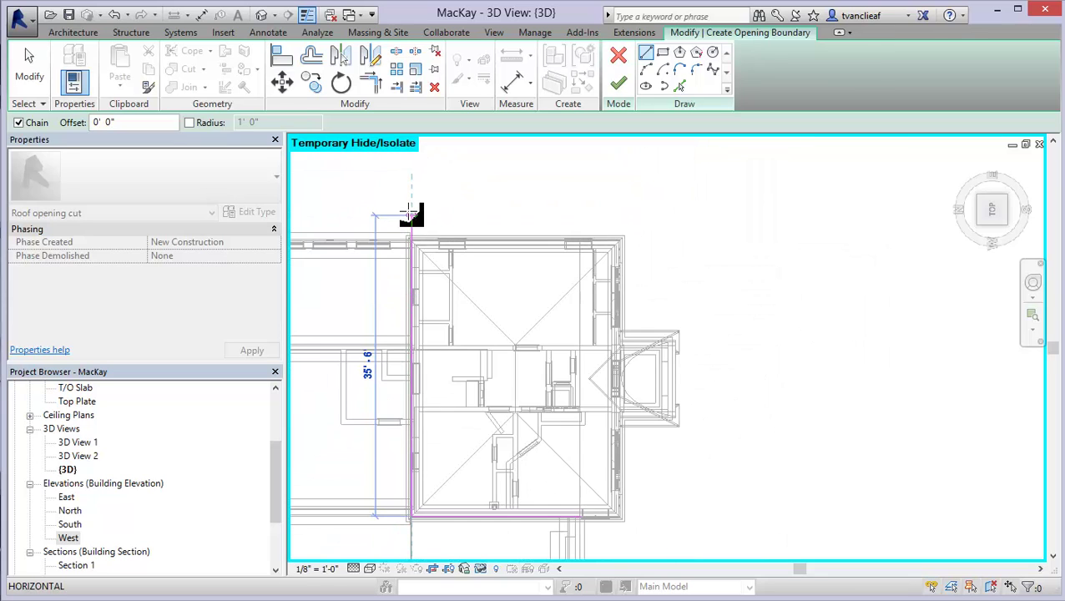
pyautogui.click(410, 212)
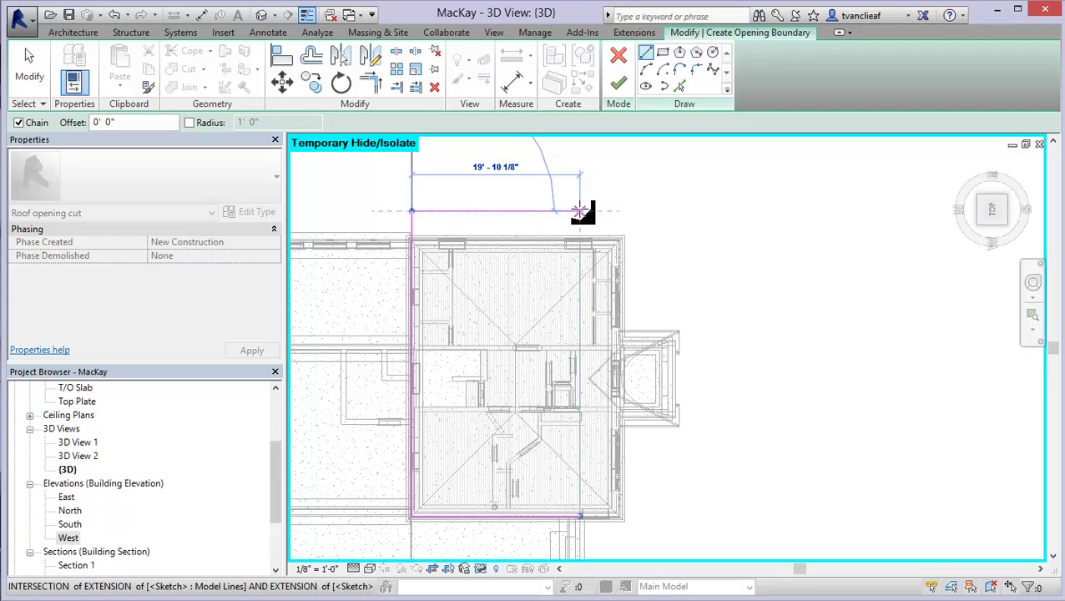
pyautogui.click(579, 211)
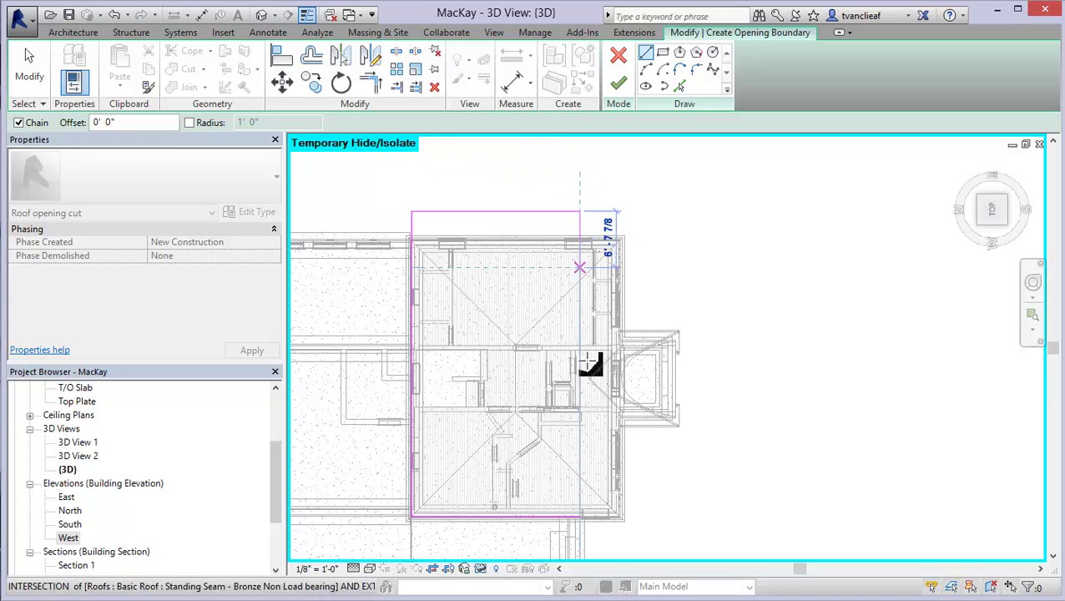
# - Close the rectangular opening boundary back at its starting point on the roof's front eave edge and finish the vertical opening
pyautogui.click(580, 517)
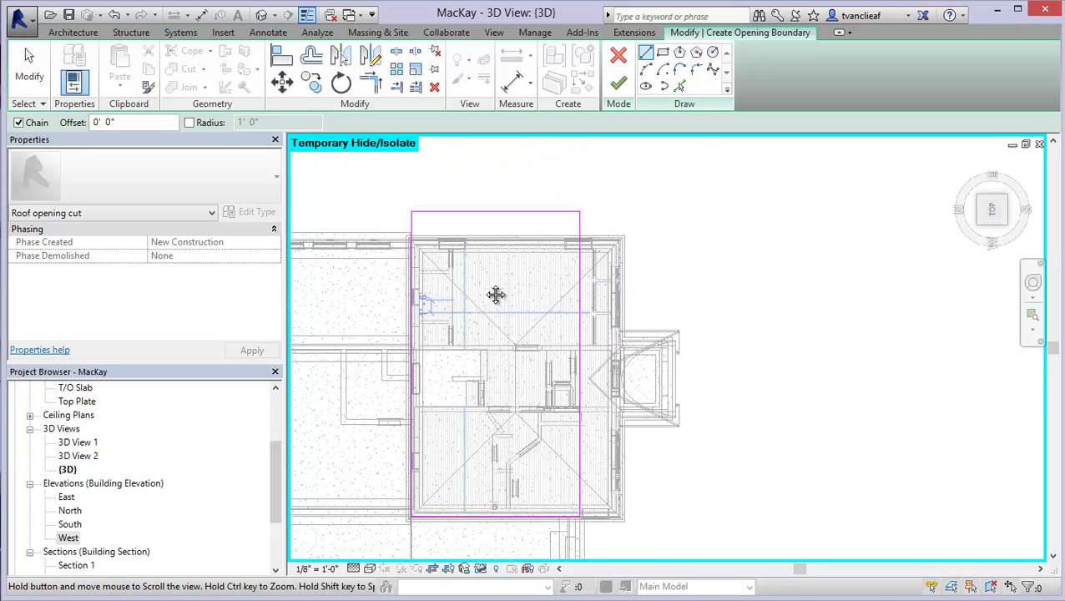
pyautogui.moveTo(495, 295); pyautogui.dragTo(529, 285, button='middle')
pyautogui.click(619, 83)
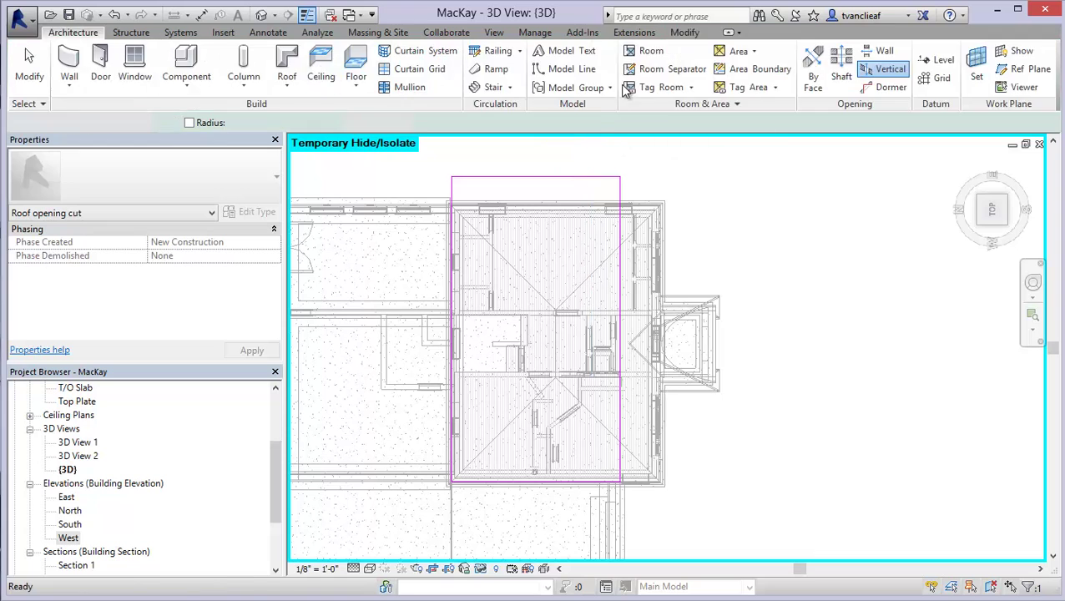
# - Turn the 3D view to the corner between the top, left and front faces and set its visual style to Shaded
pyautogui.click(1004, 243)
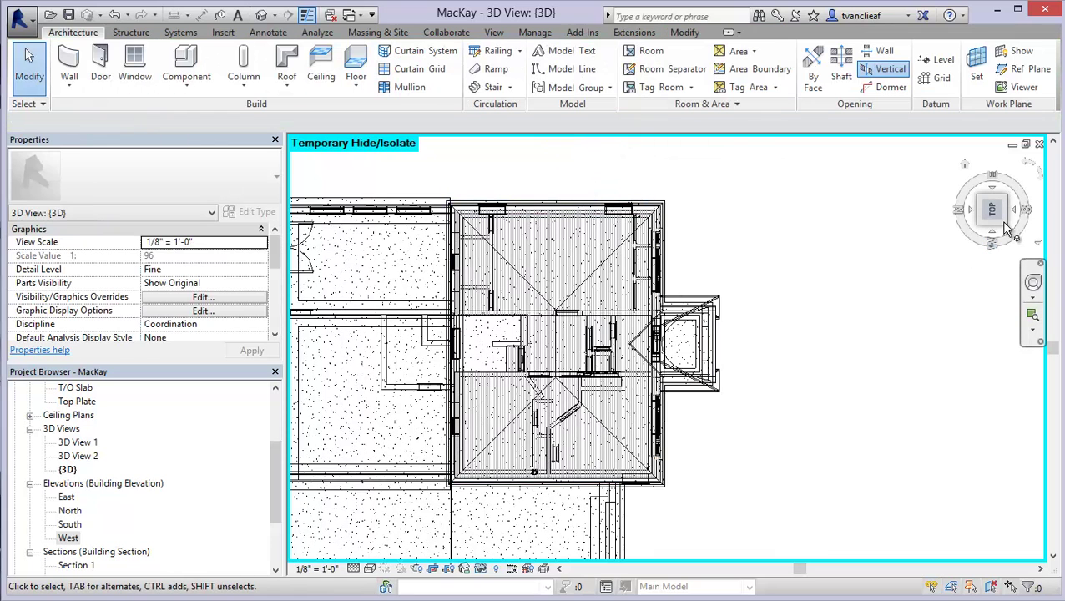
pyautogui.click(370, 570)
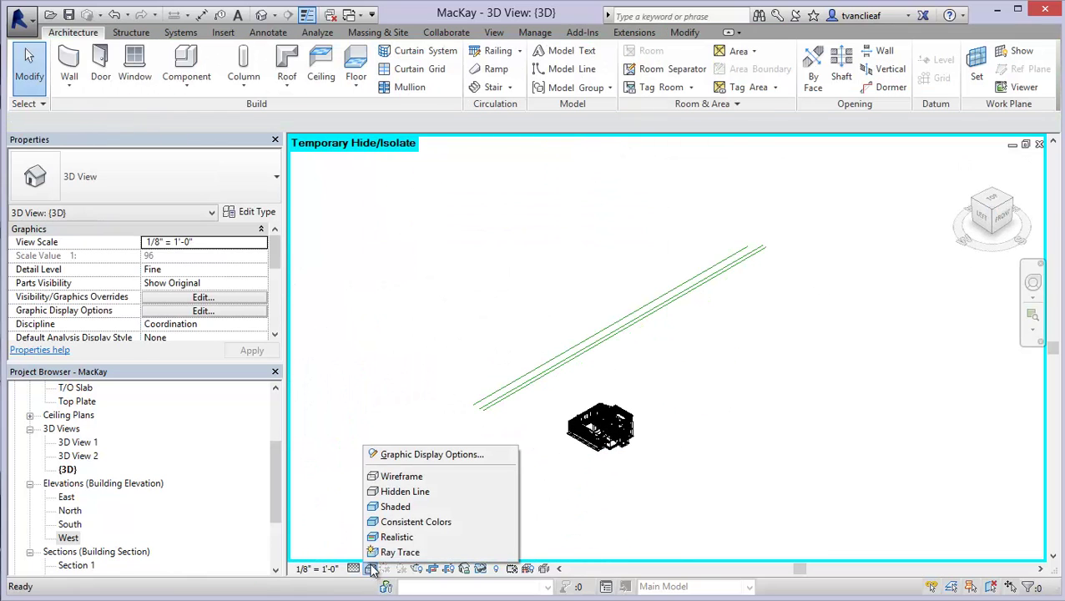
pyautogui.click(392, 506)
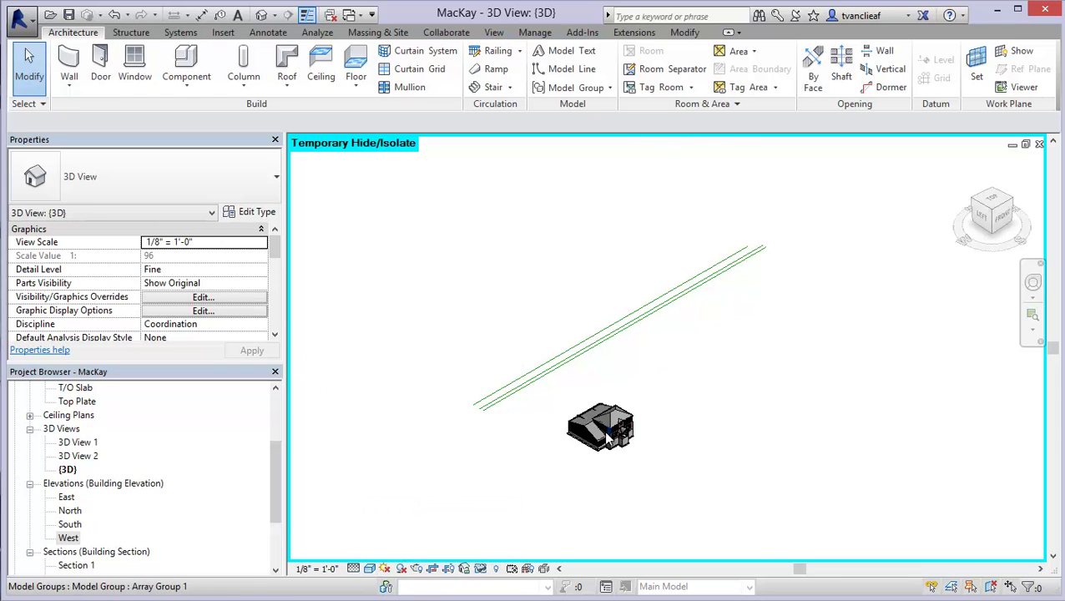
# - Examine the cut extruded roof where it meets the two-storey block's walls, selecting the roof to check its extent
pyautogui.scroll(10, 610, 437)
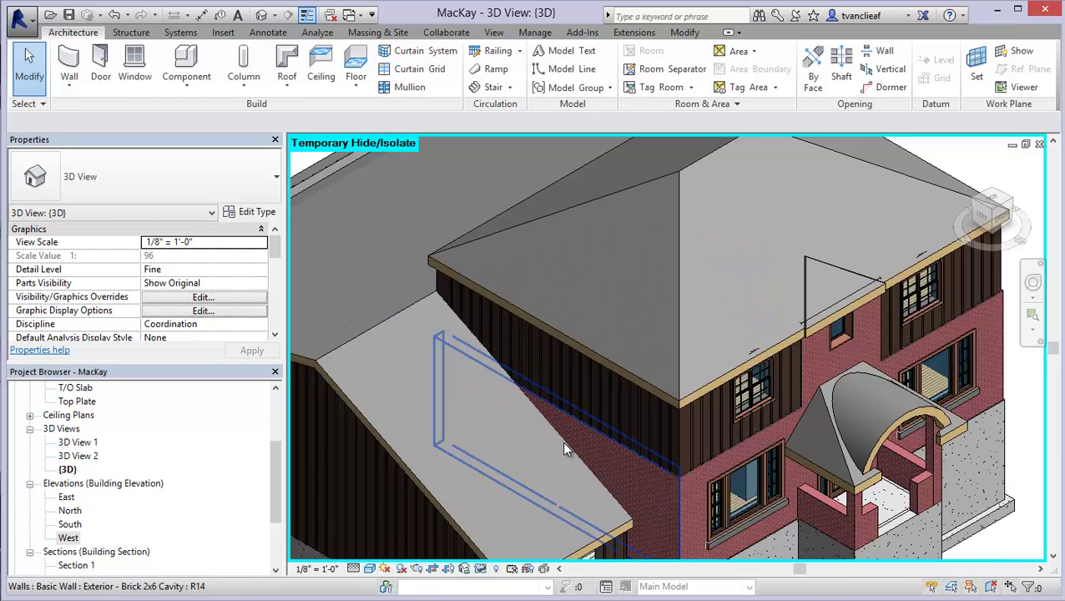
pyautogui.click(575, 456)
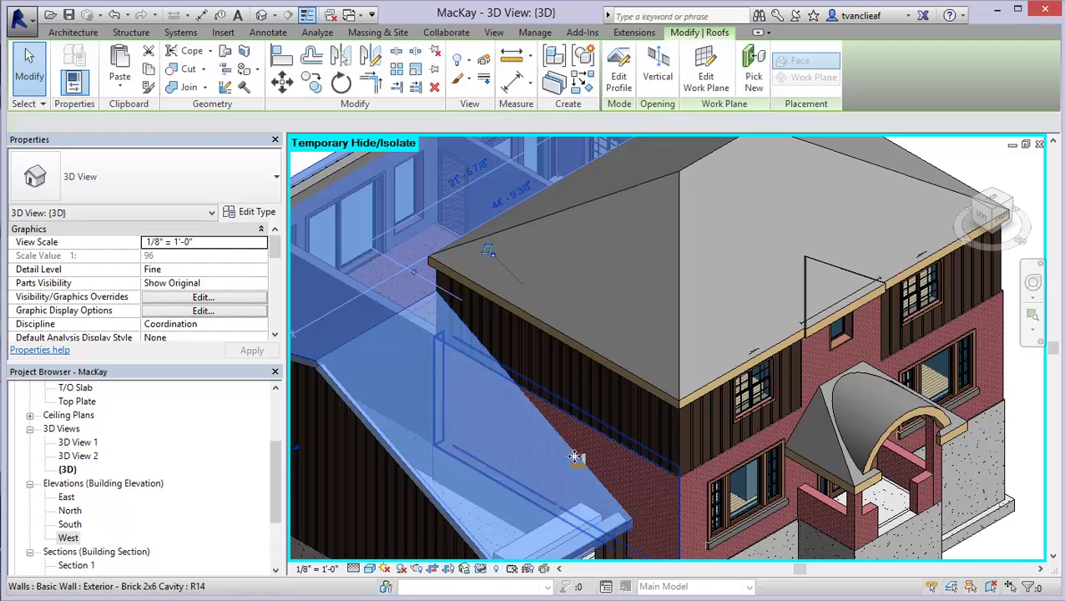
pyautogui.moveTo(576, 456); pyautogui.dragTo(586, 422, button='middle')
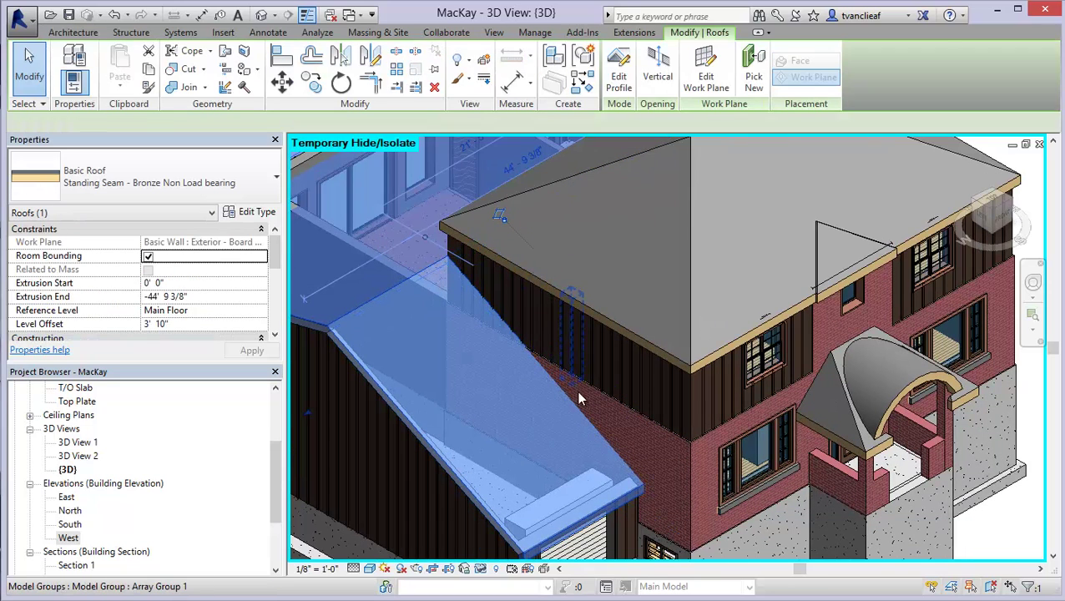
pyautogui.keyDown('shift'); pyautogui.moveTo(523, 400); pyautogui.dragTo(499, 399, button='middle'); pyautogui.keyUp('shift')
pyautogui.click(924, 489)
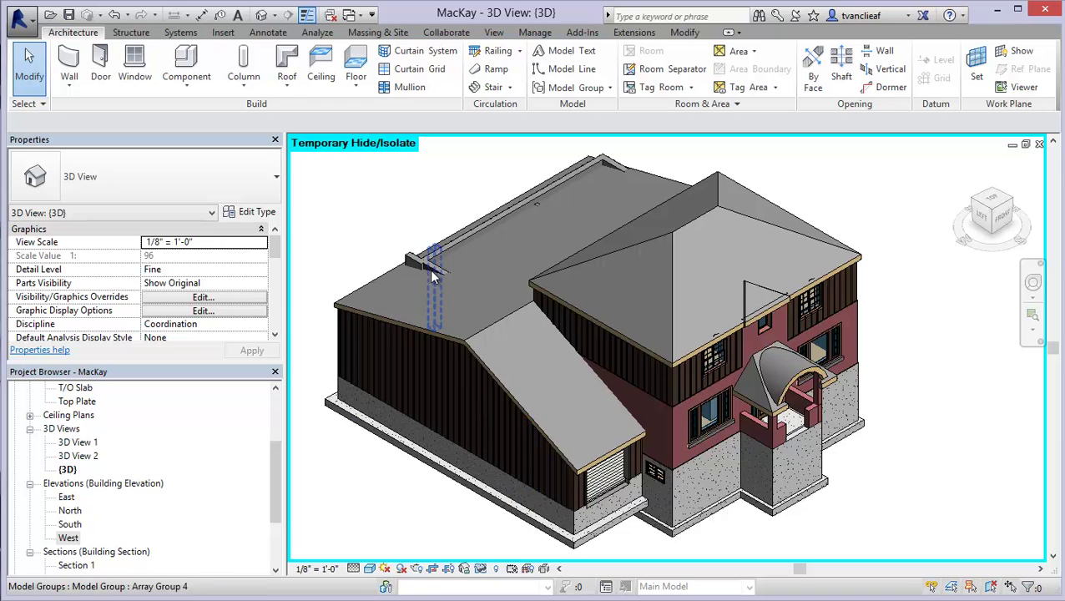
pyautogui.scroll(2, 590, 210)
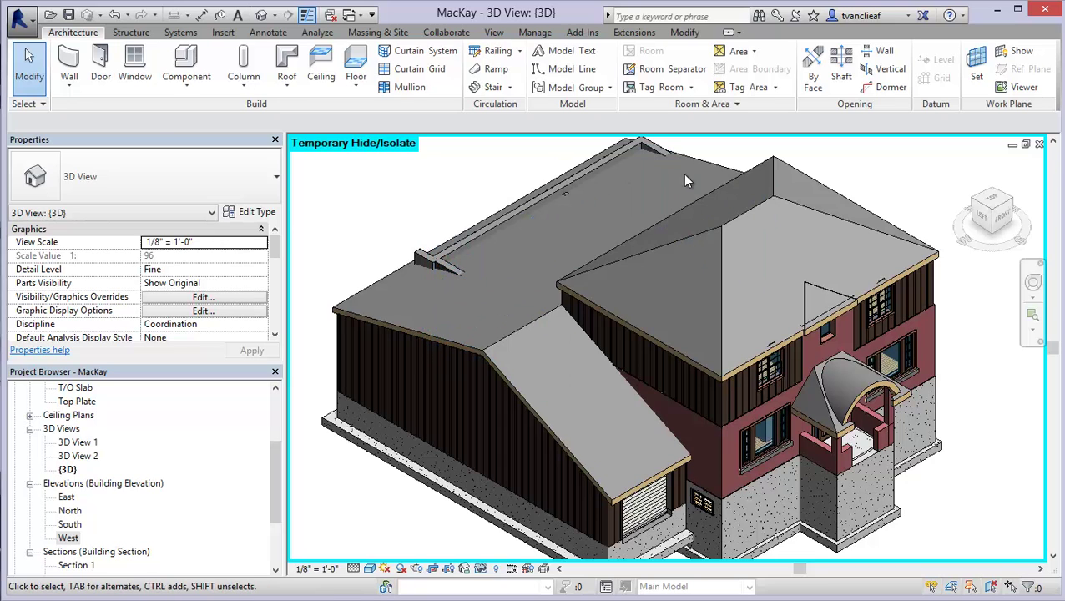
pyautogui.moveTo(593, 350); pyautogui.dragTo(580, 332, button='middle')
pyautogui.scroll(-1, 585, 311)
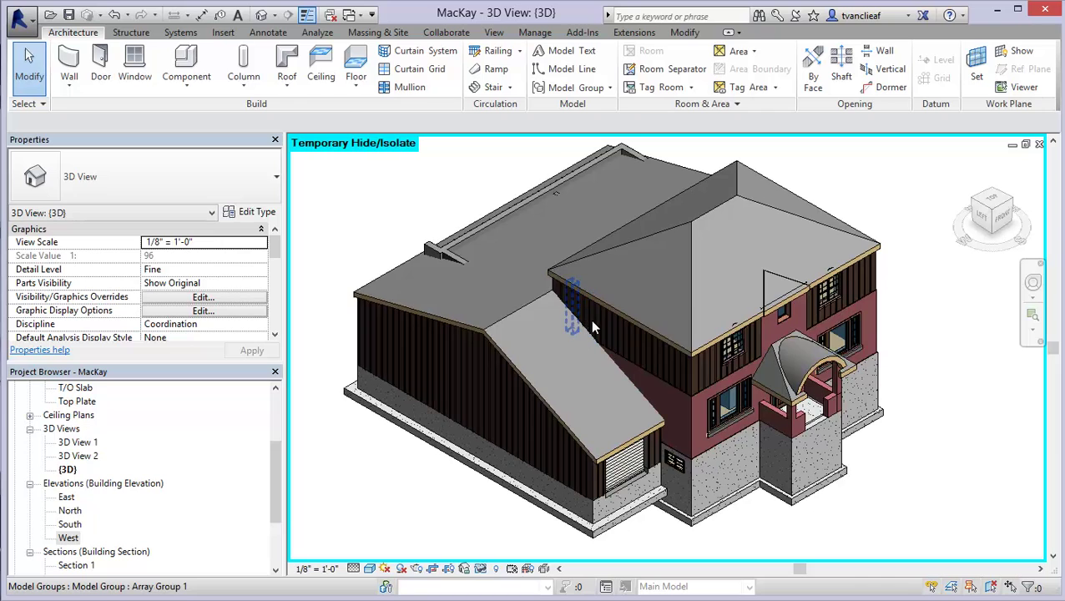